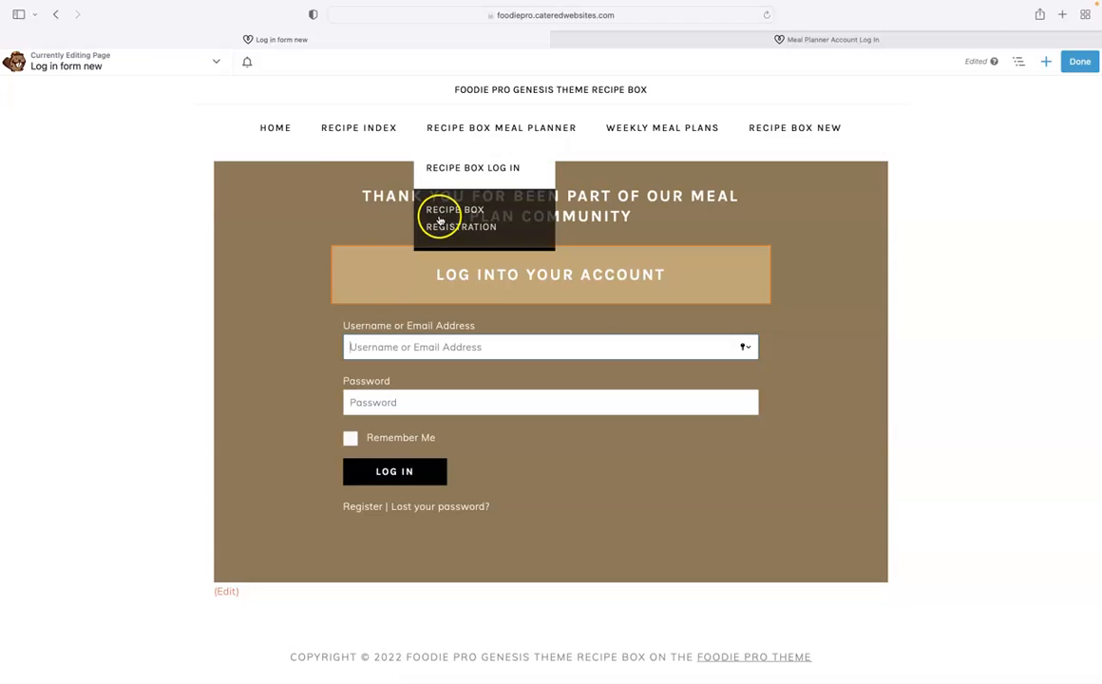
- Drag the saved 'Meal Planner Log In Page' template from Saved Templates onto the page
click(119, 248)
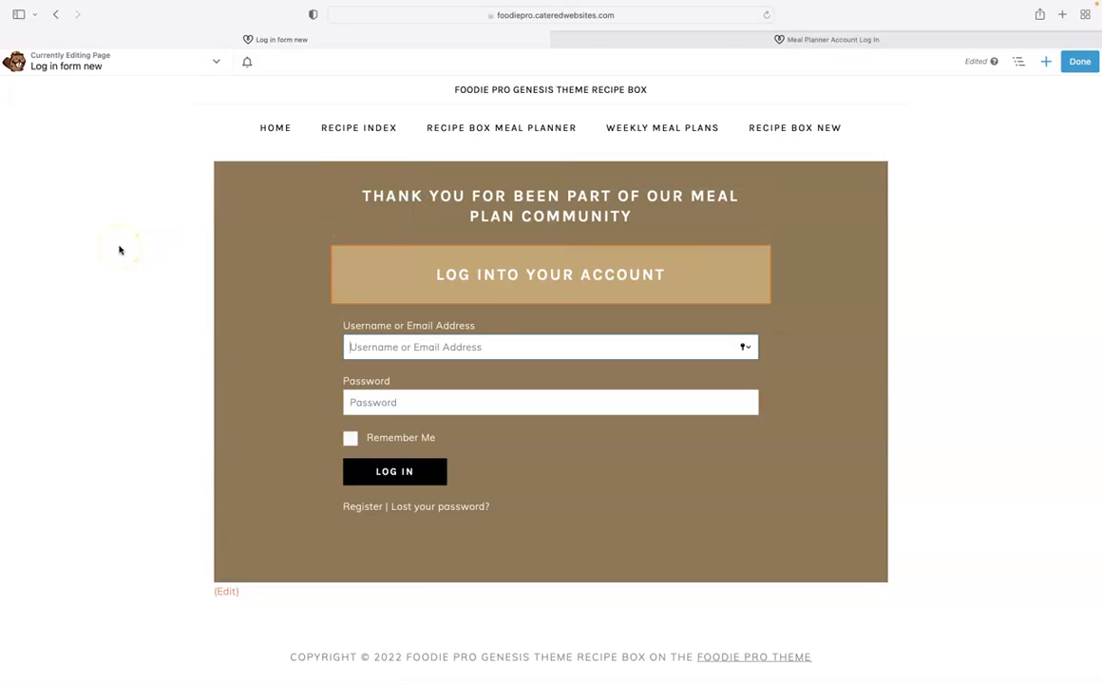
click(106, 221)
mouse_move(286, 155)
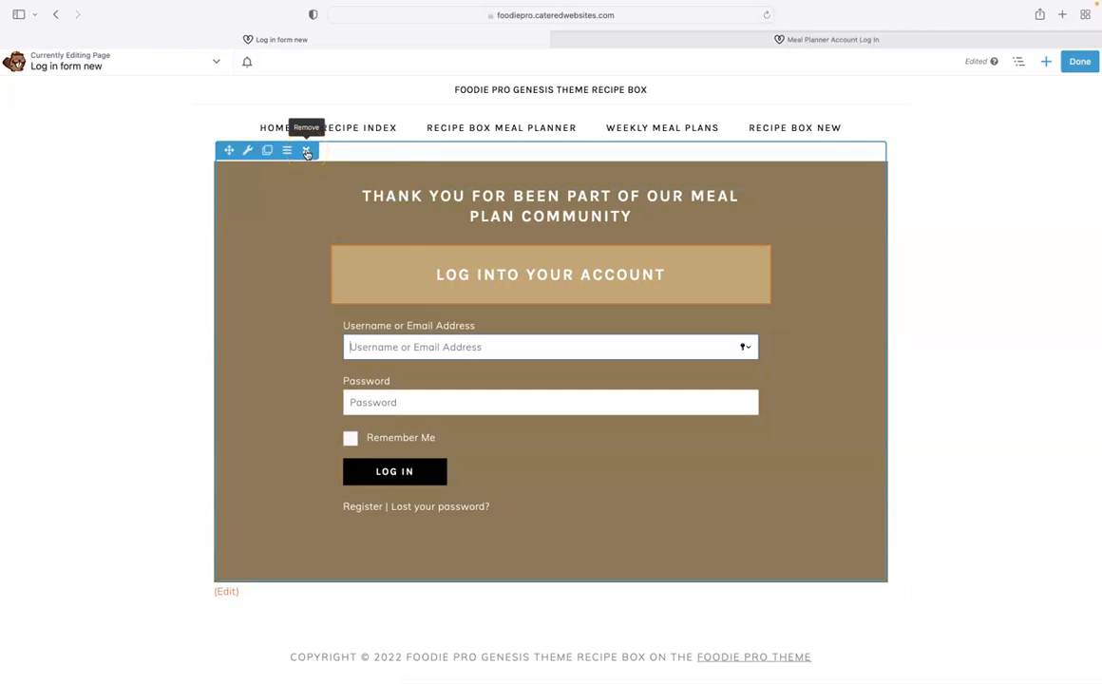
click(1046, 62)
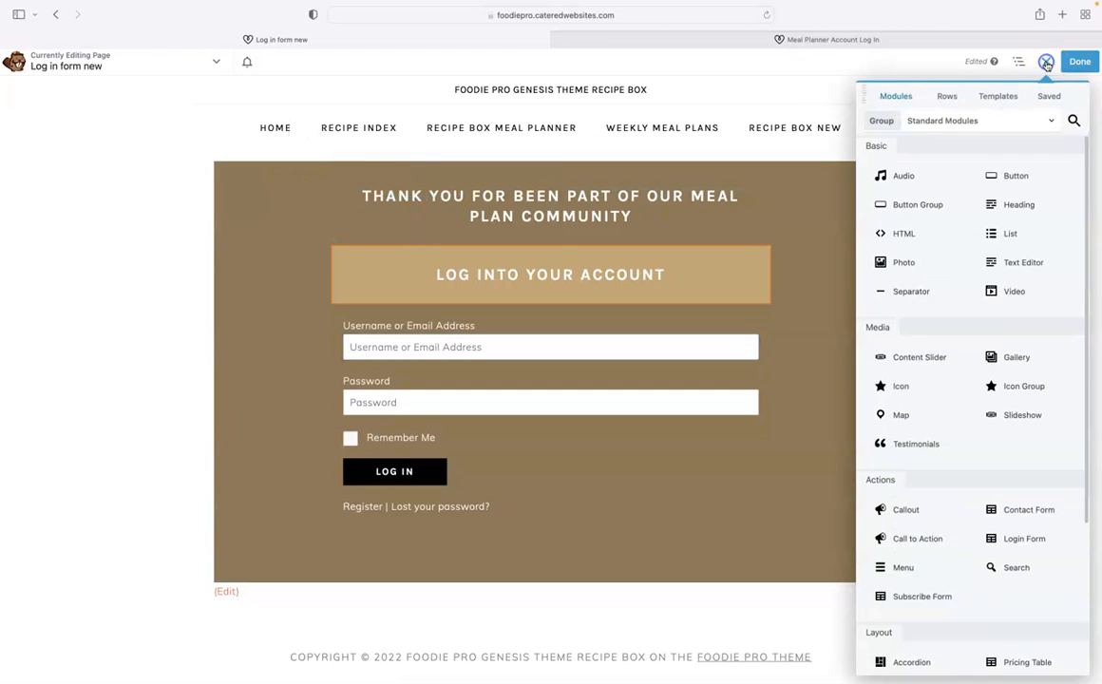
click(991, 97)
click(939, 121)
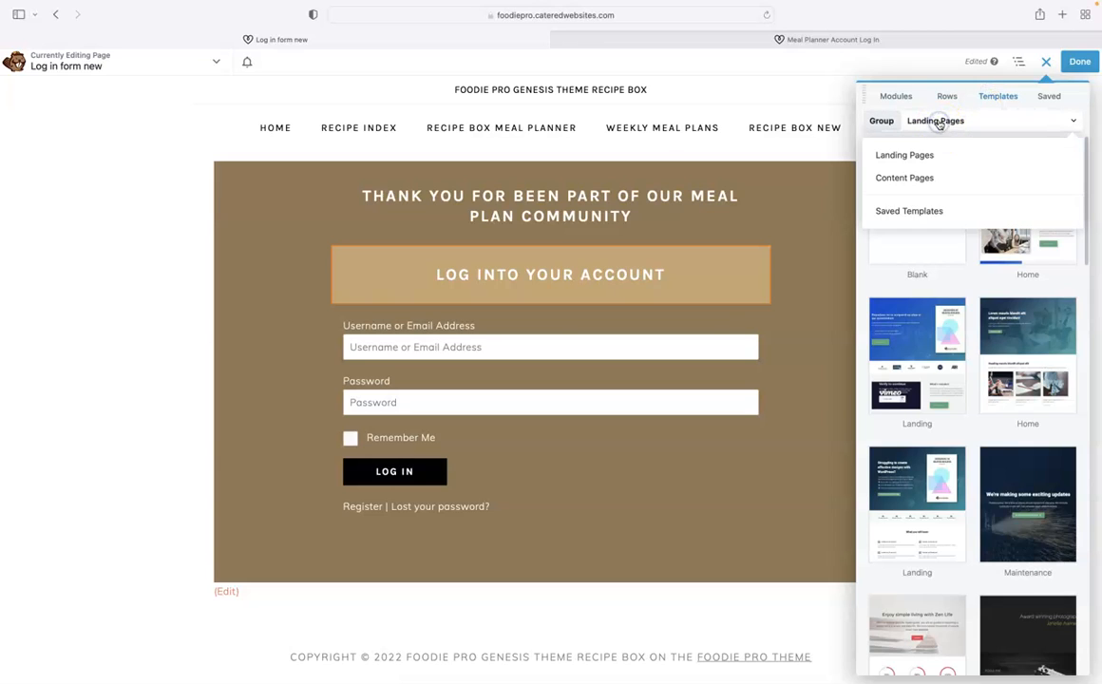
click(909, 211)
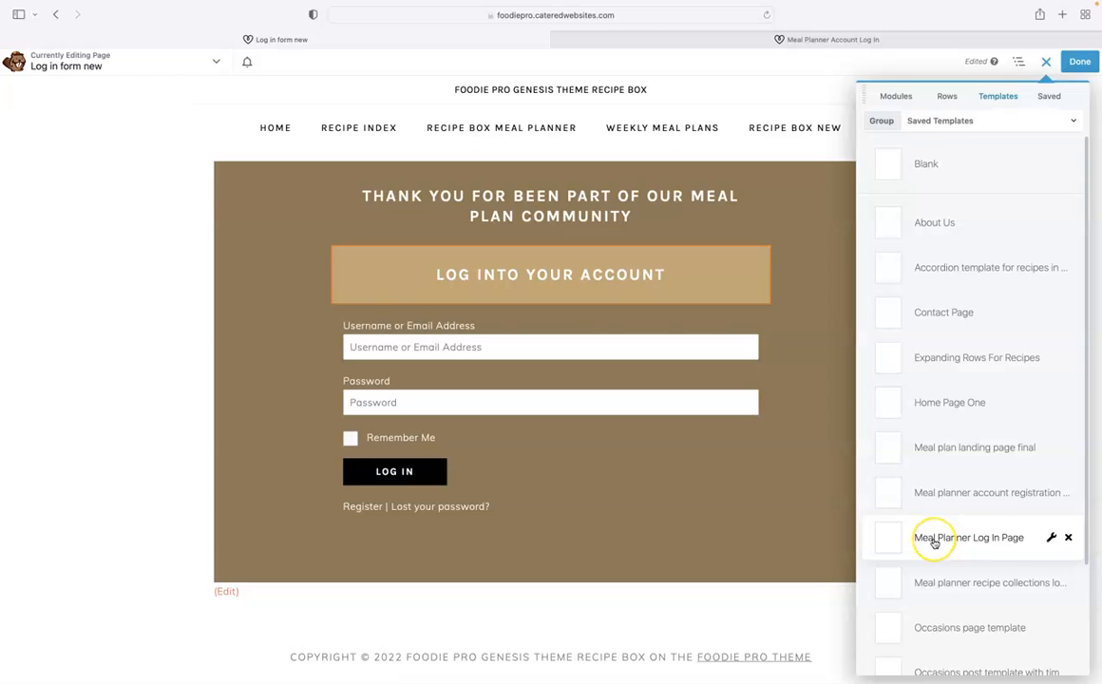
drag(934, 538, 529, 438)
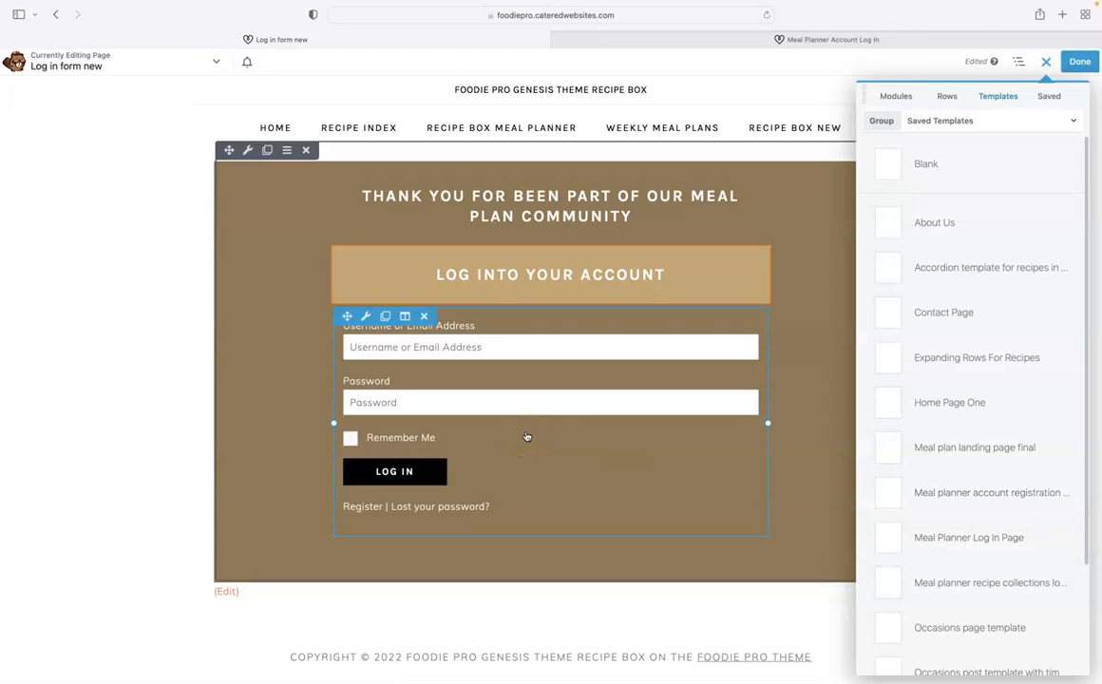
click(269, 337)
click(1046, 63)
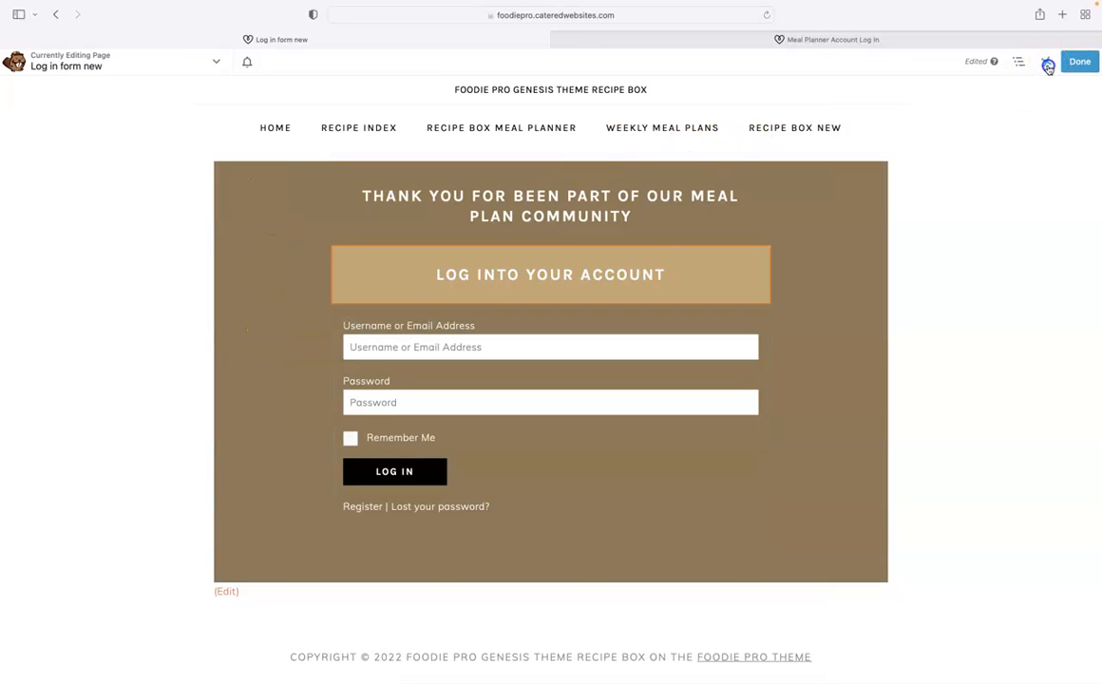
click(504, 214)
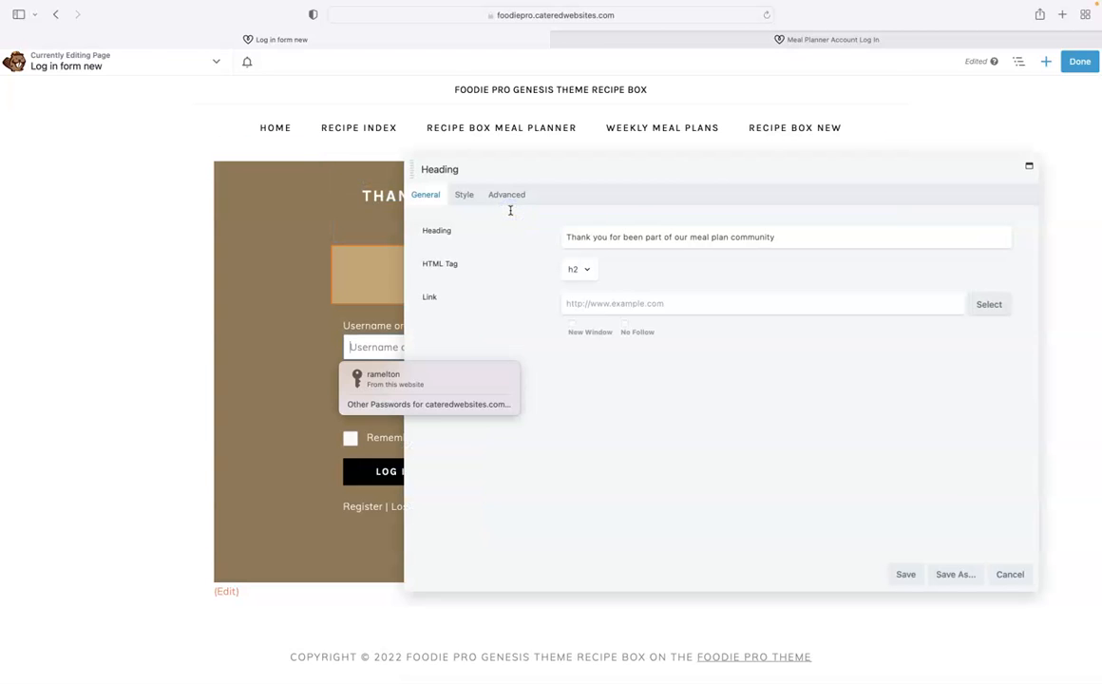
double_click(575, 236)
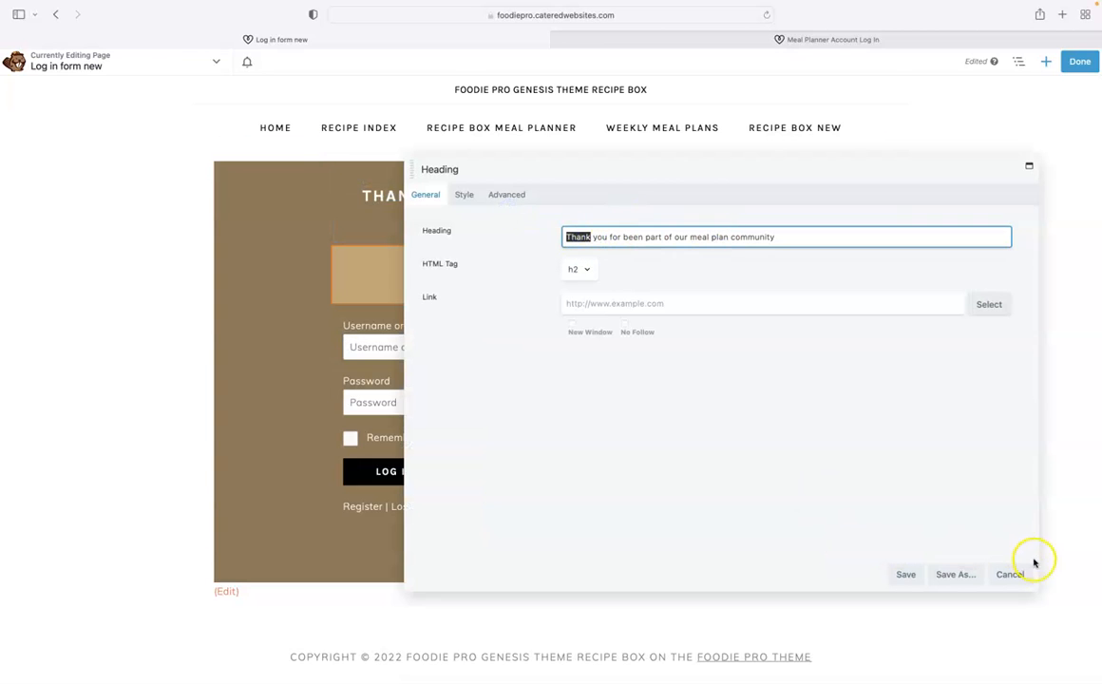
click(1010, 575)
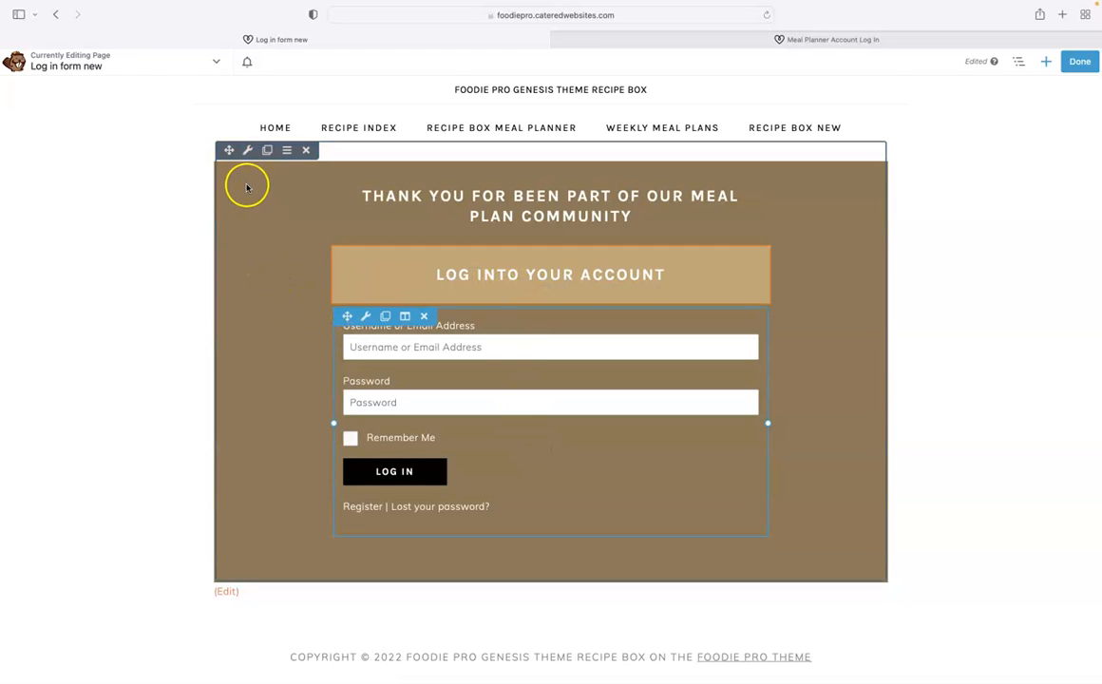
click(247, 150)
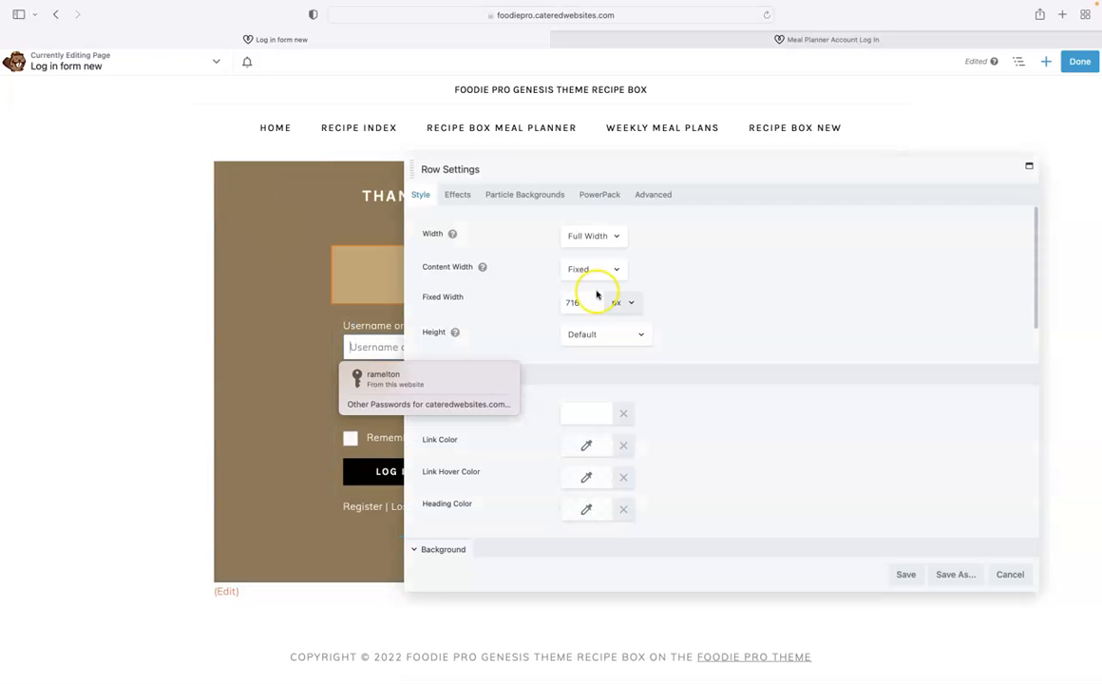
scroll(817, 380, down, 2)
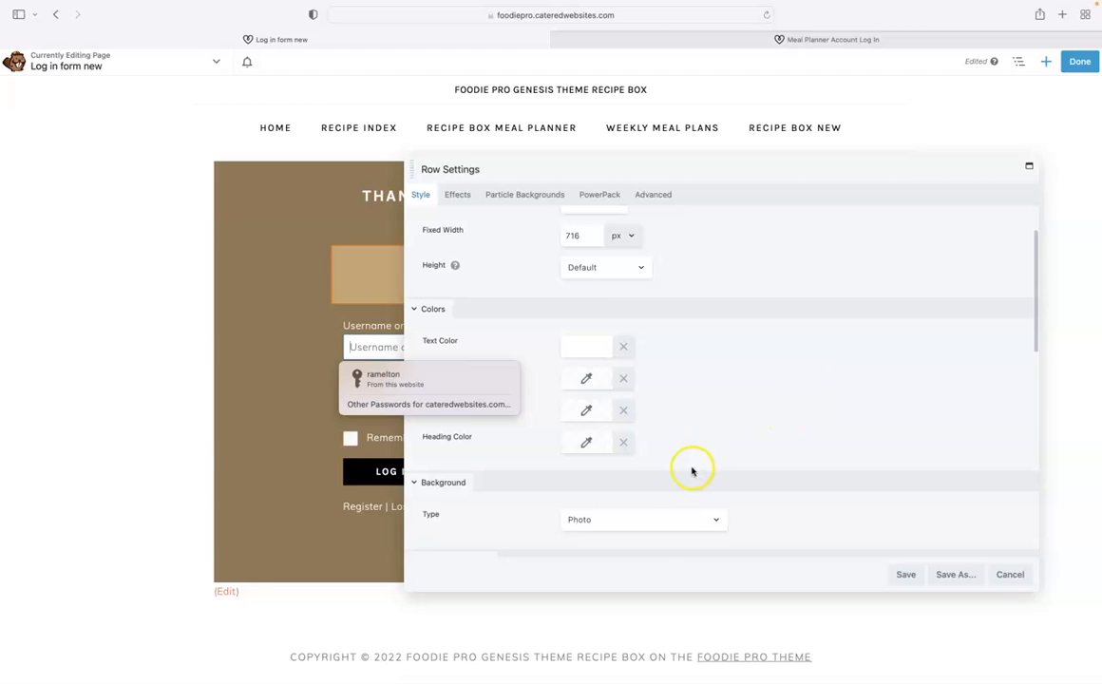
scroll(743, 463, down, 2)
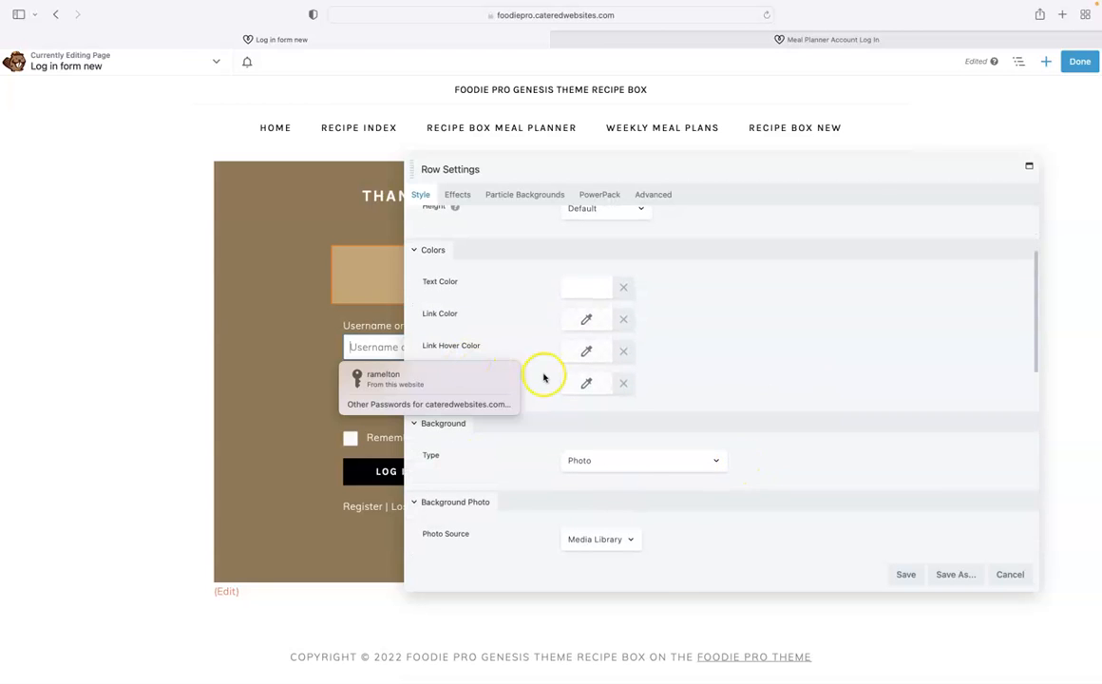
click(592, 461)
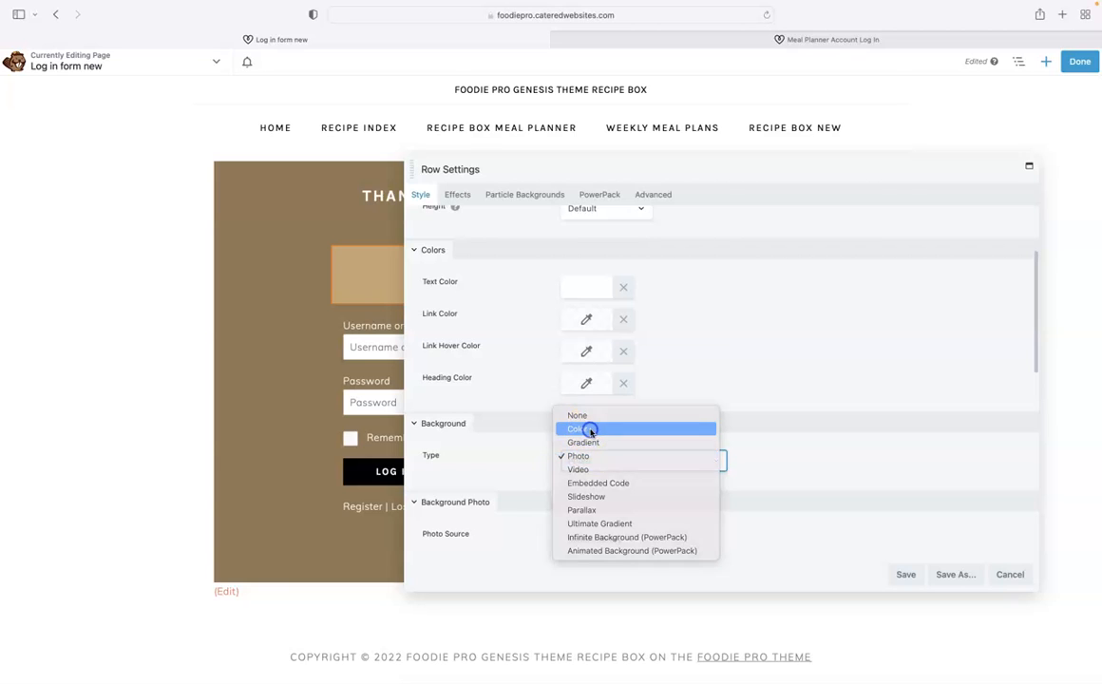
click(590, 432)
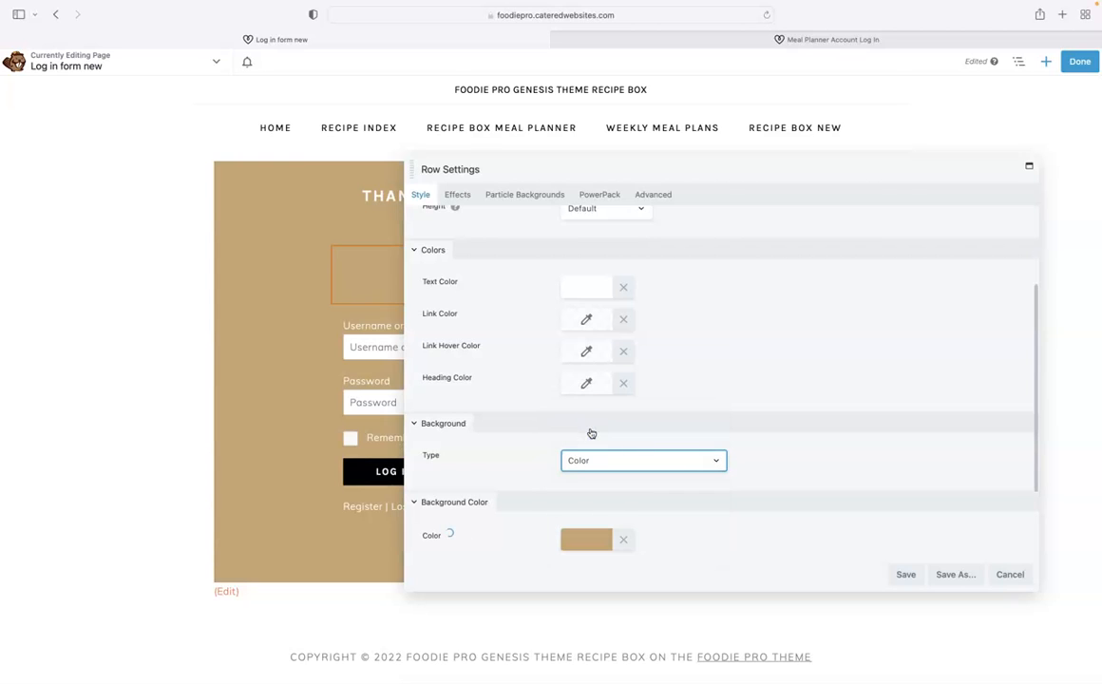
scroll(822, 354, down, 2)
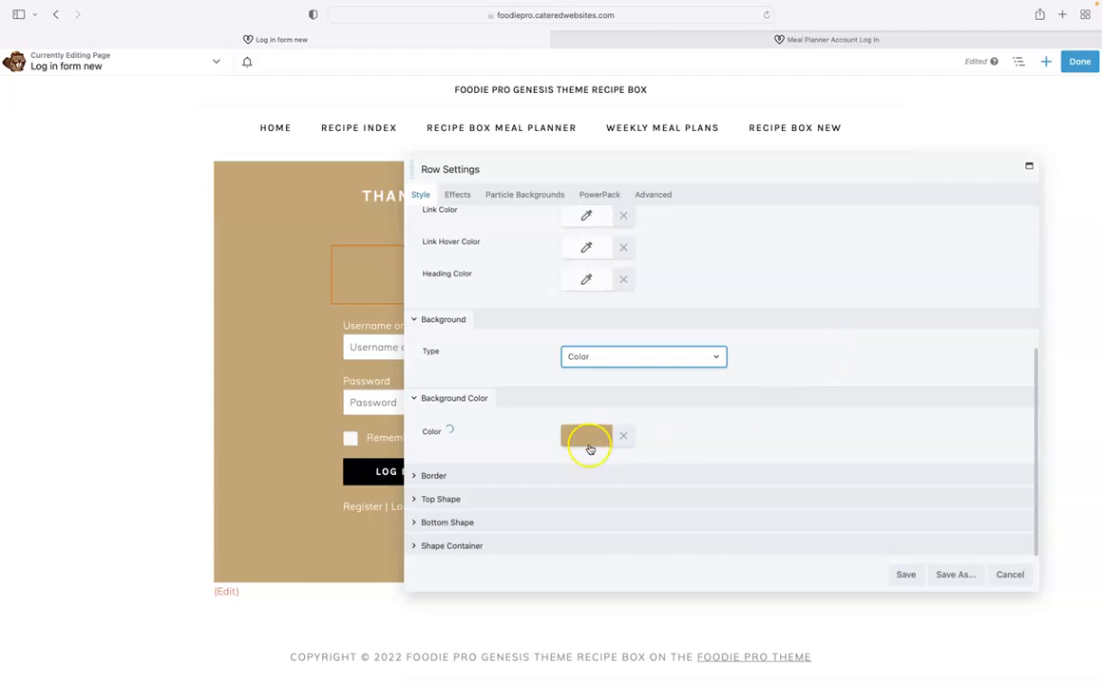
click(588, 439)
click(644, 496)
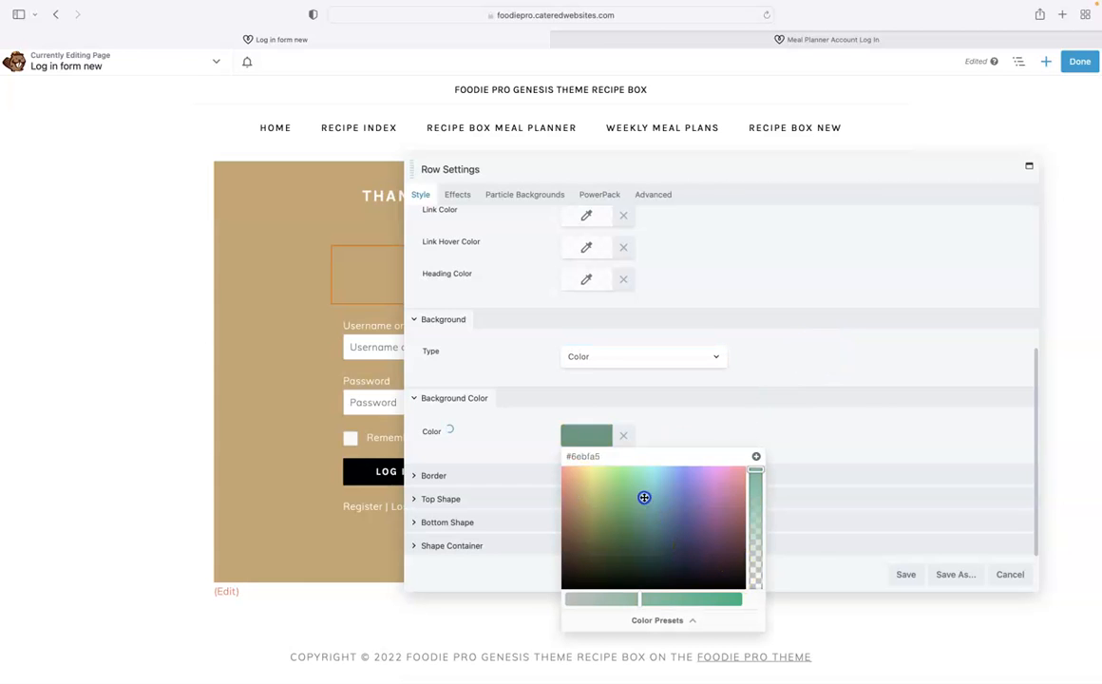
drag(627, 487, 642, 464)
click(835, 425)
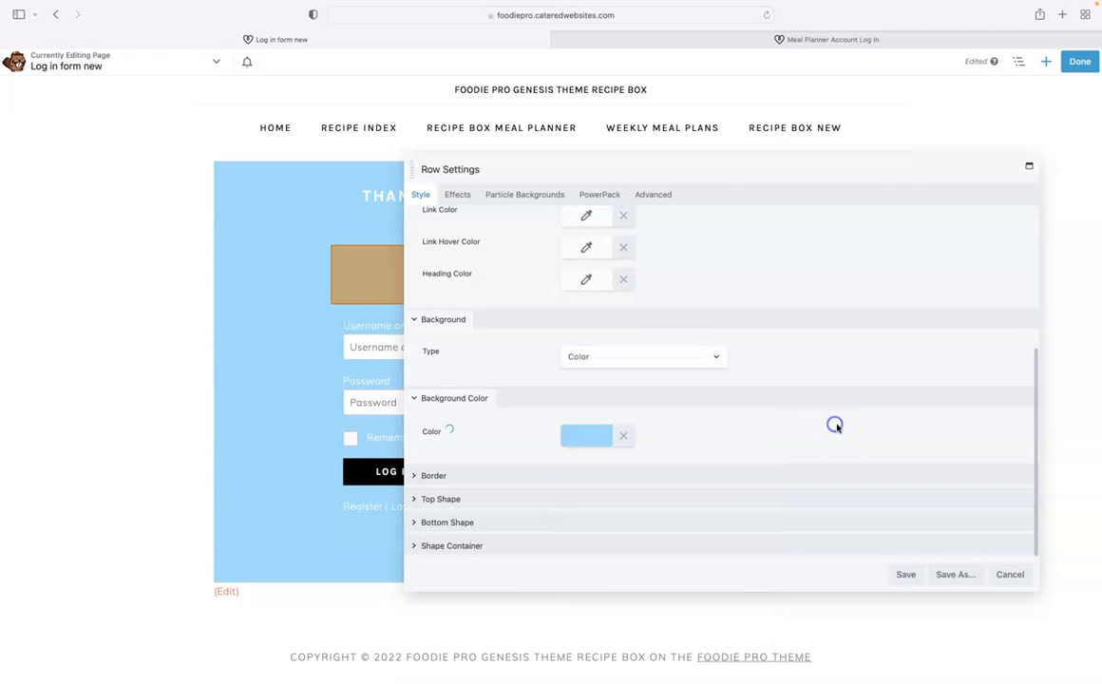
click(1005, 574)
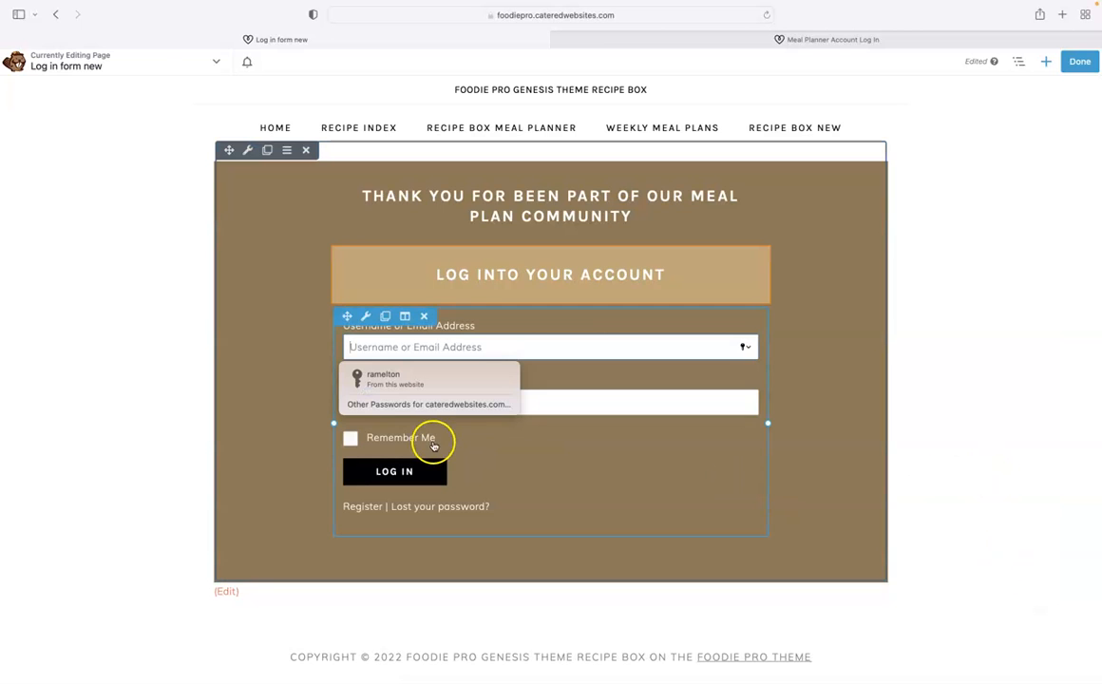
- Check the login row's background type options, then close the row settings without saving
click(248, 150)
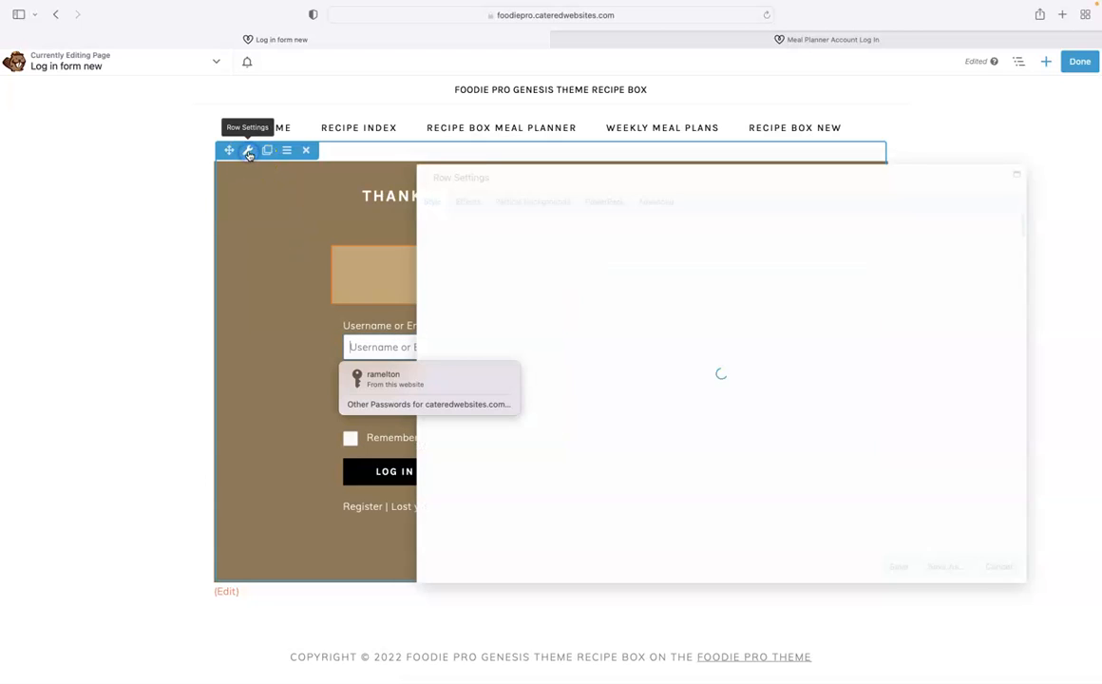
scroll(807, 285, down, 5)
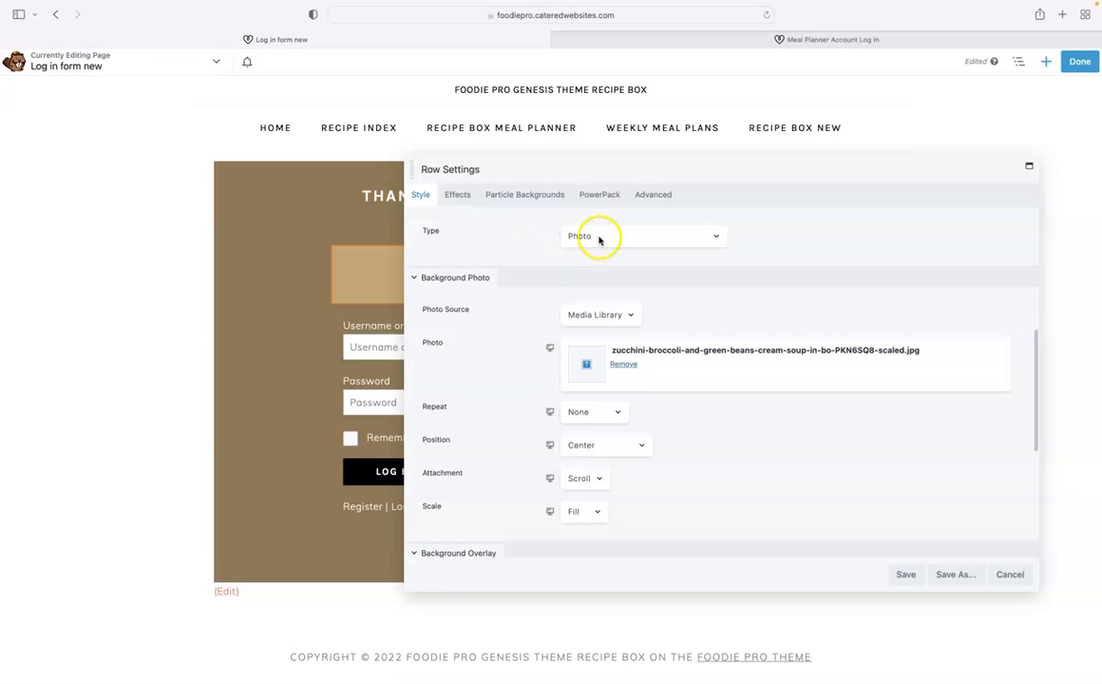
click(595, 237)
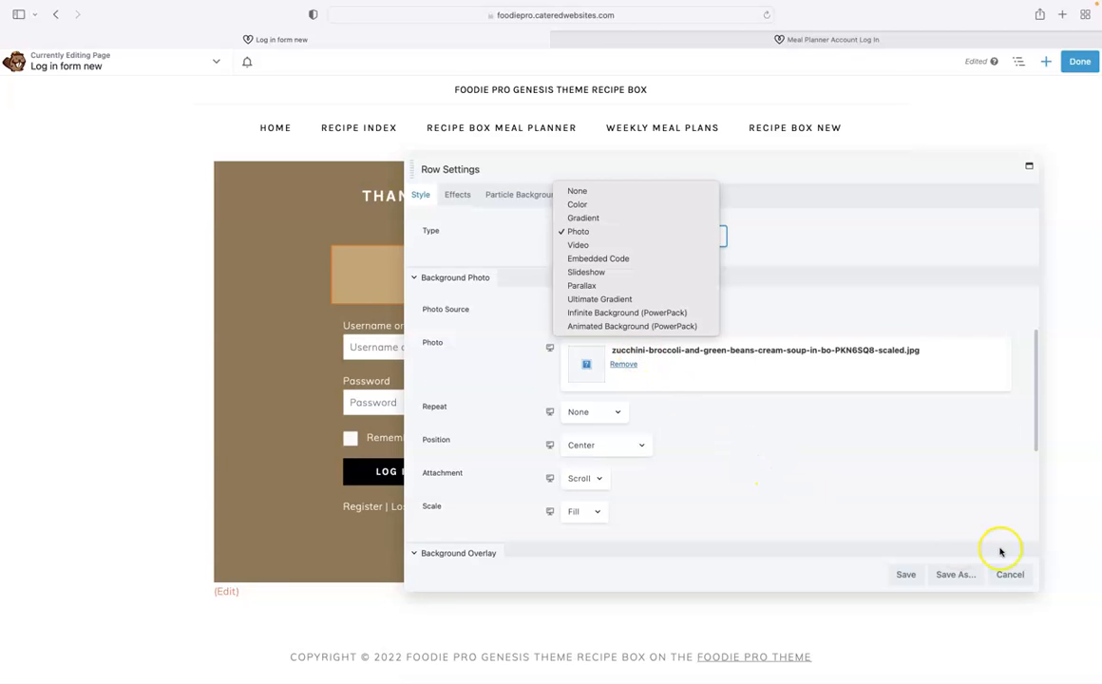
click(1005, 575)
click(1005, 576)
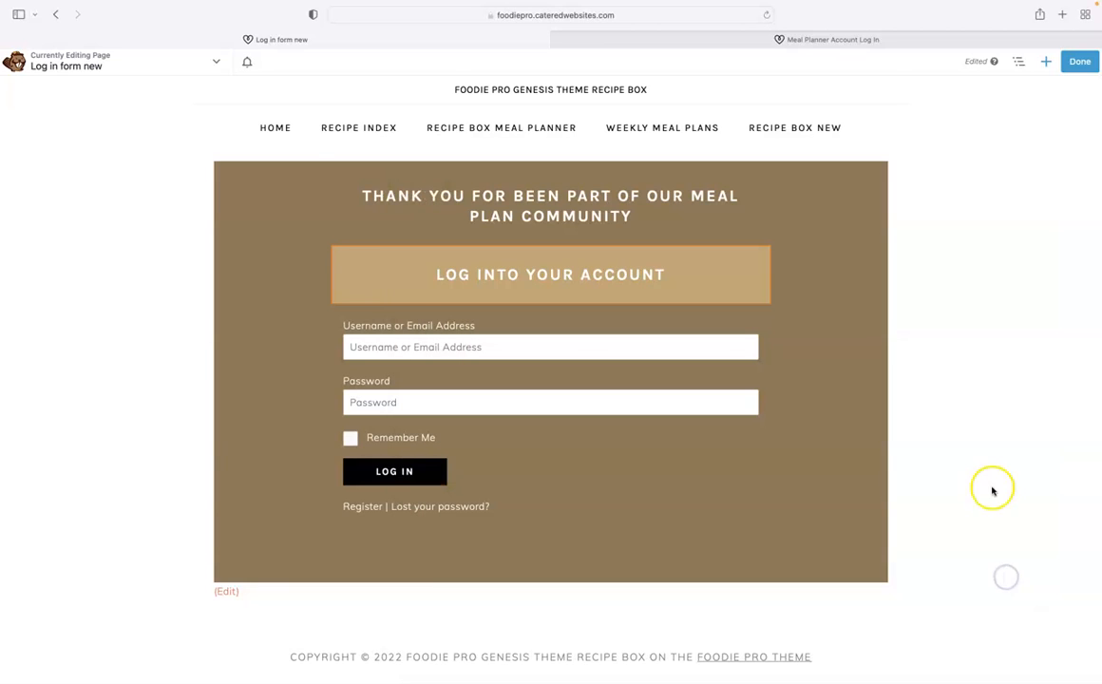
- Remove the zucchini soup photo from the login row's background
click(282, 209)
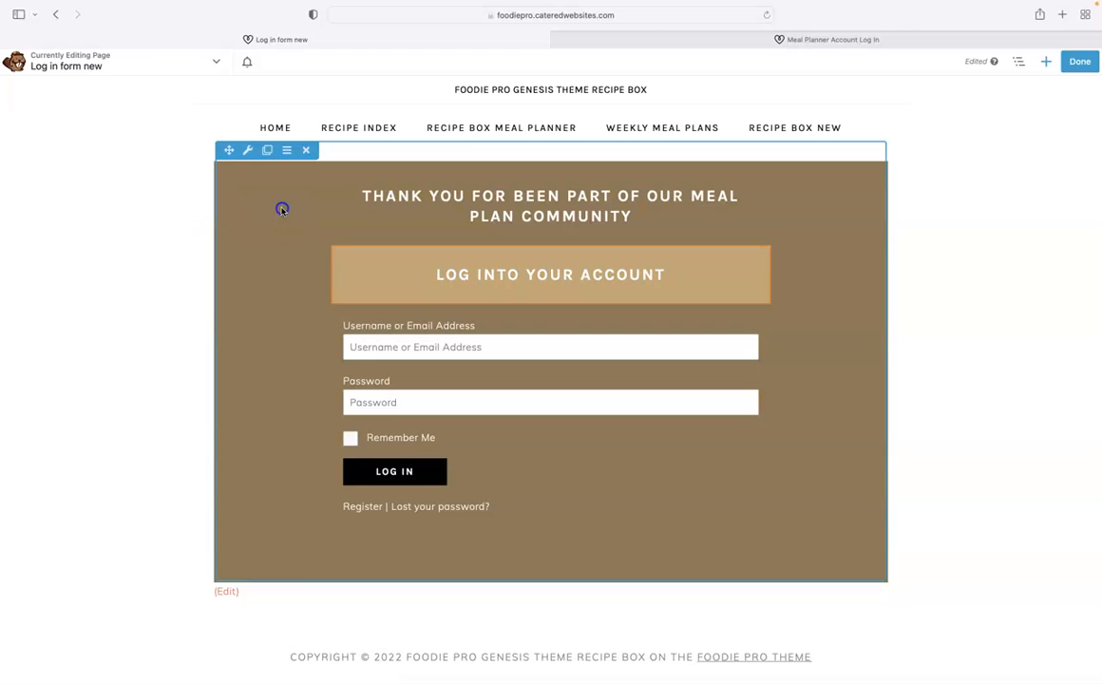
click(247, 152)
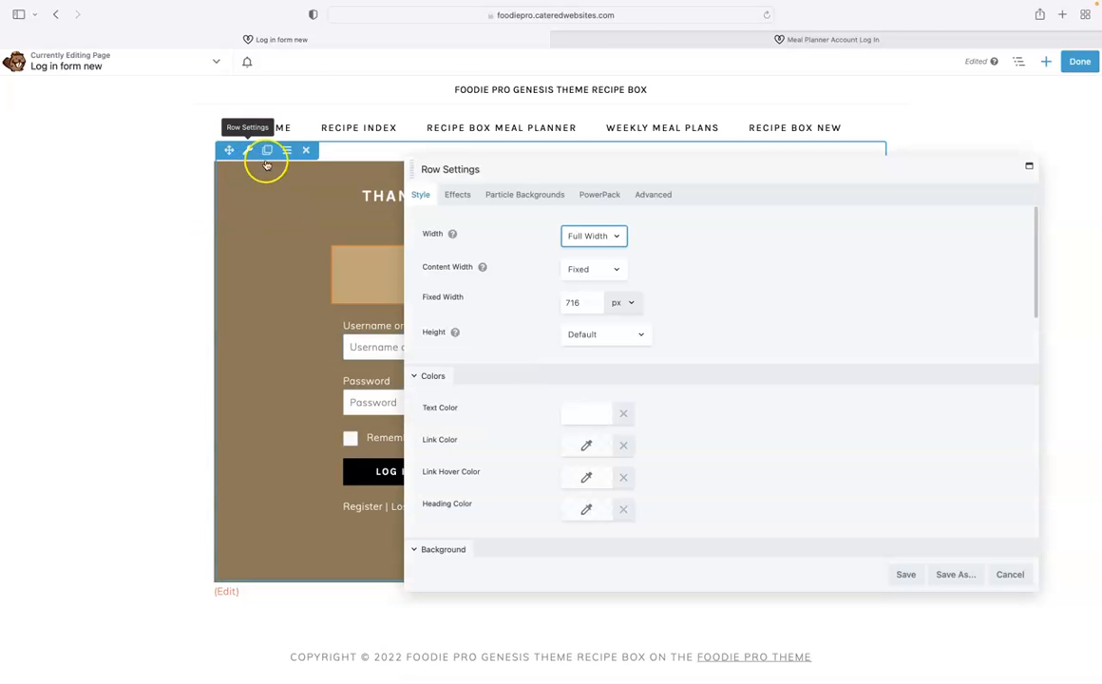
scroll(841, 300, down, 10)
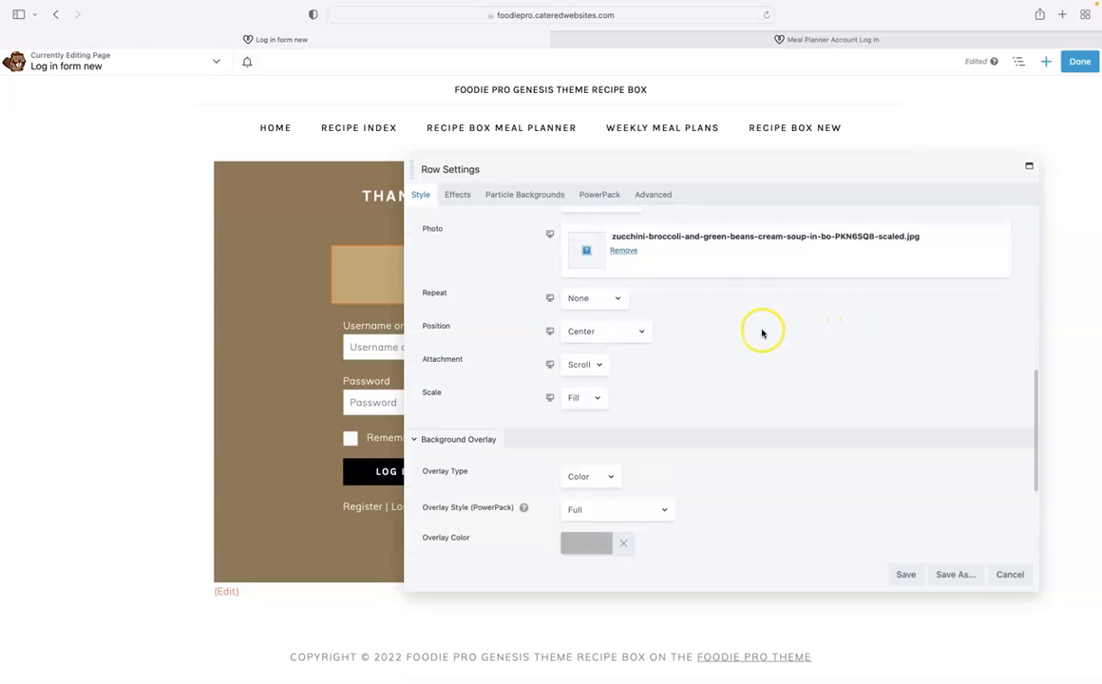
click(623, 252)
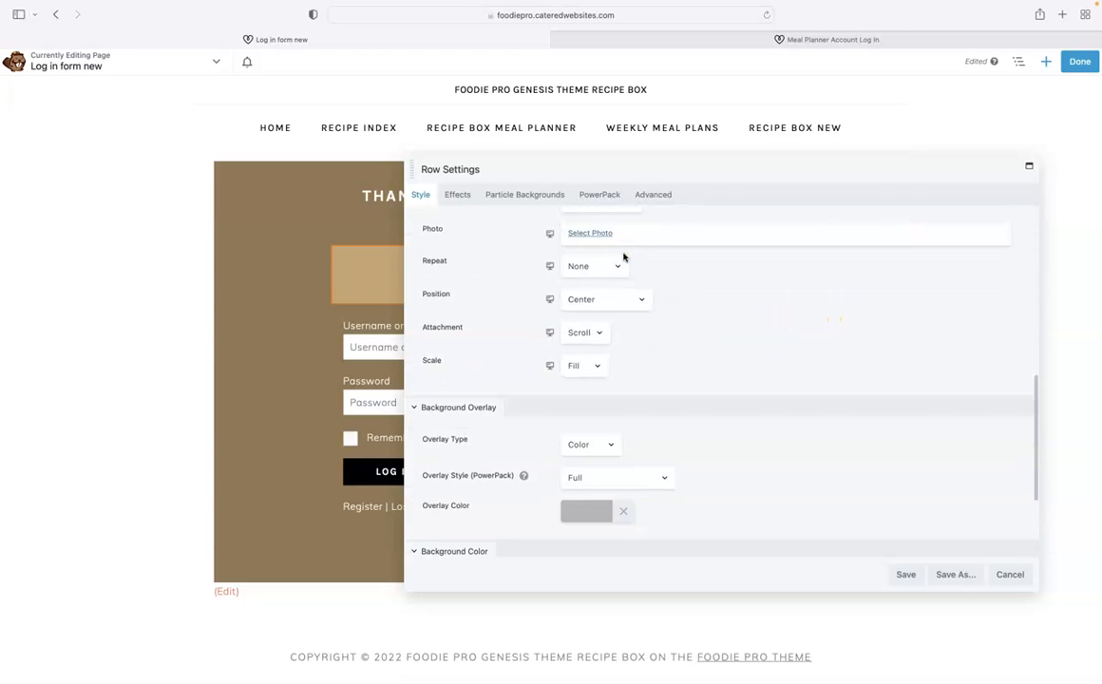
scroll(793, 310, up, 3)
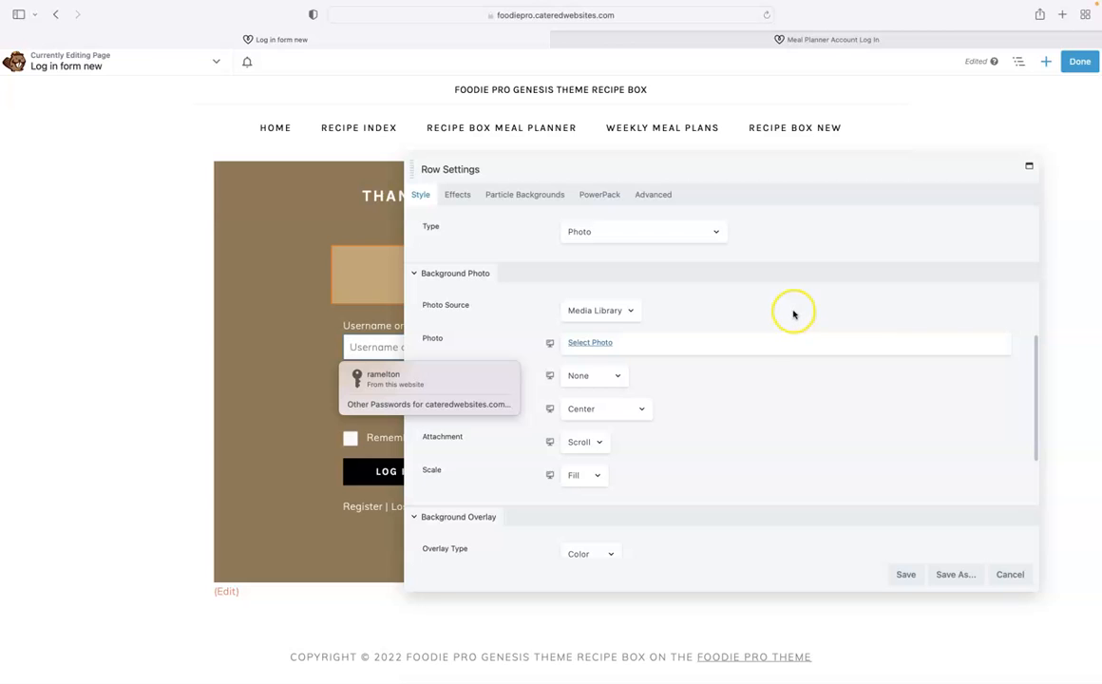
scroll(538, 288, up, 1)
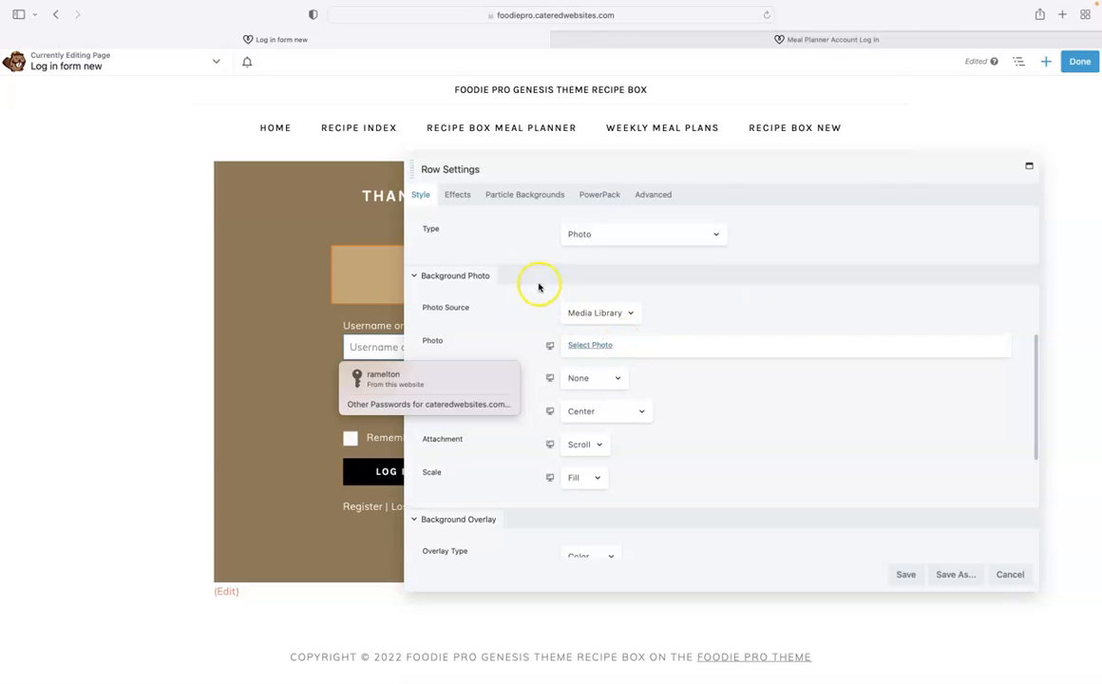
- Set the fall baking ingredients photo from the Media Library as the row background and save
click(583, 348)
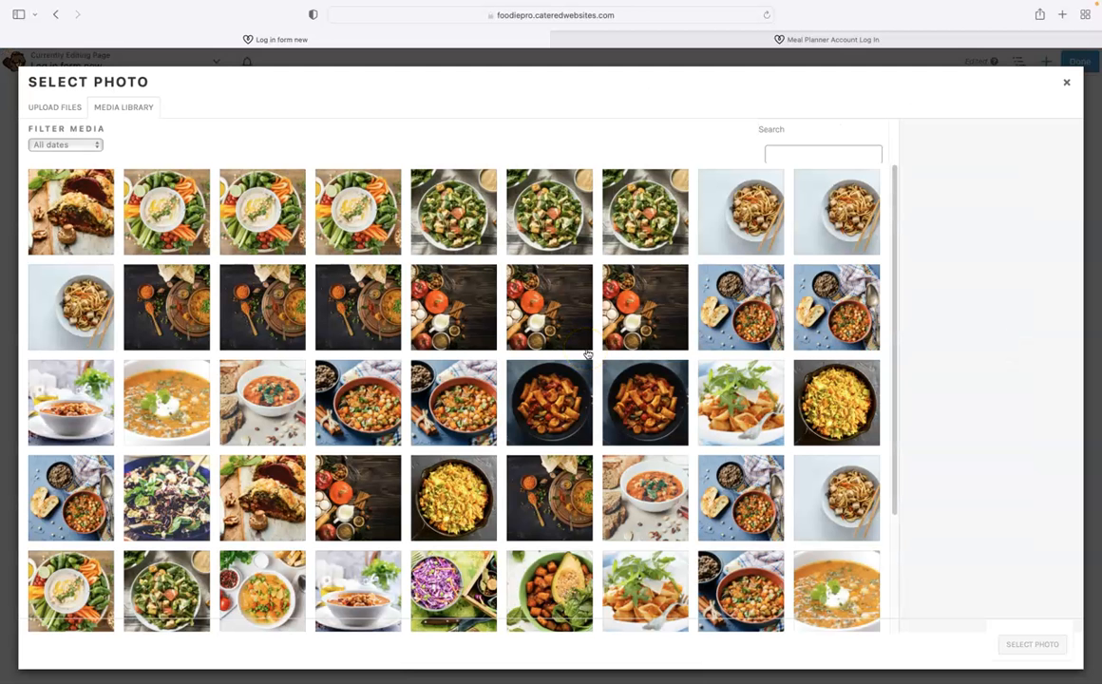
click(639, 301)
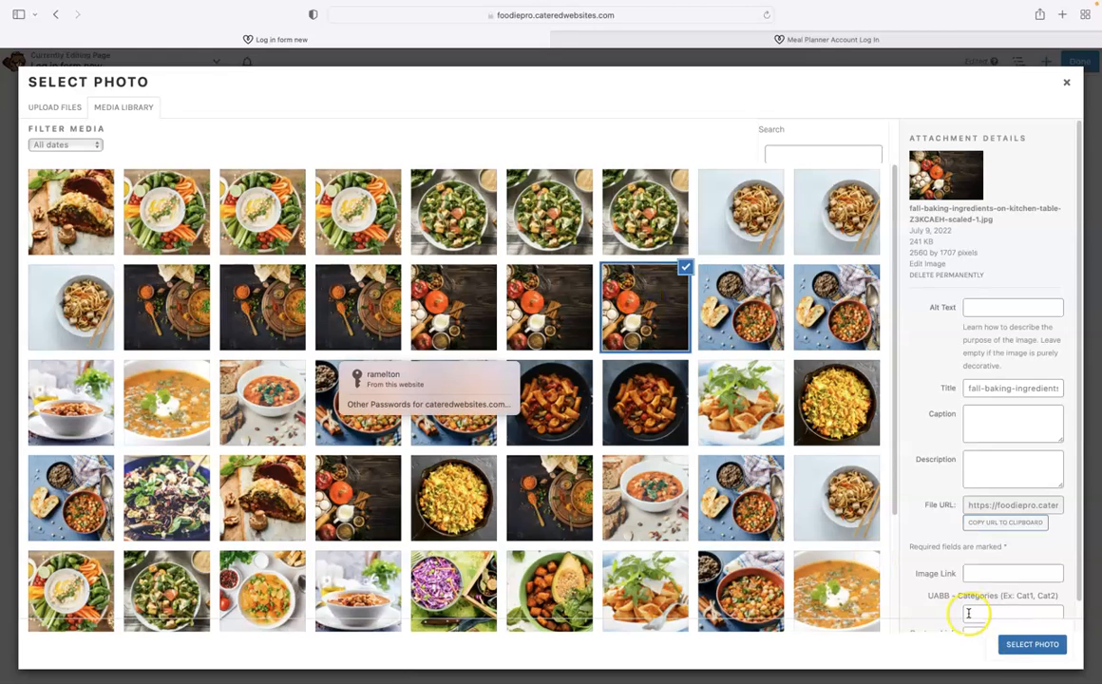
click(1031, 645)
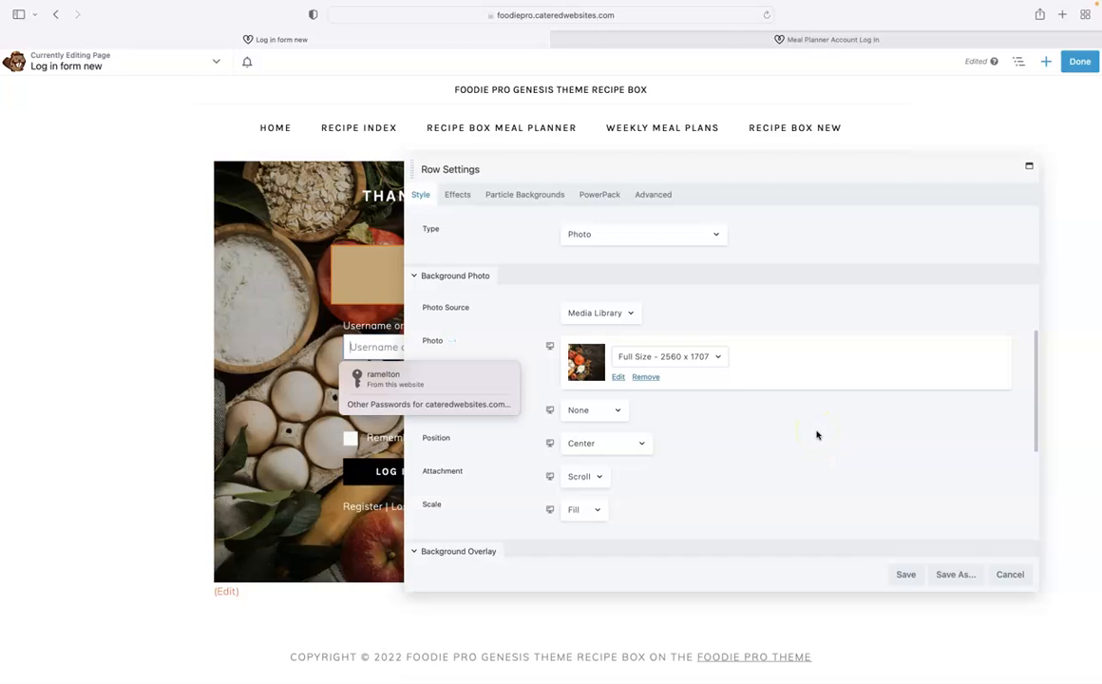
click(906, 574)
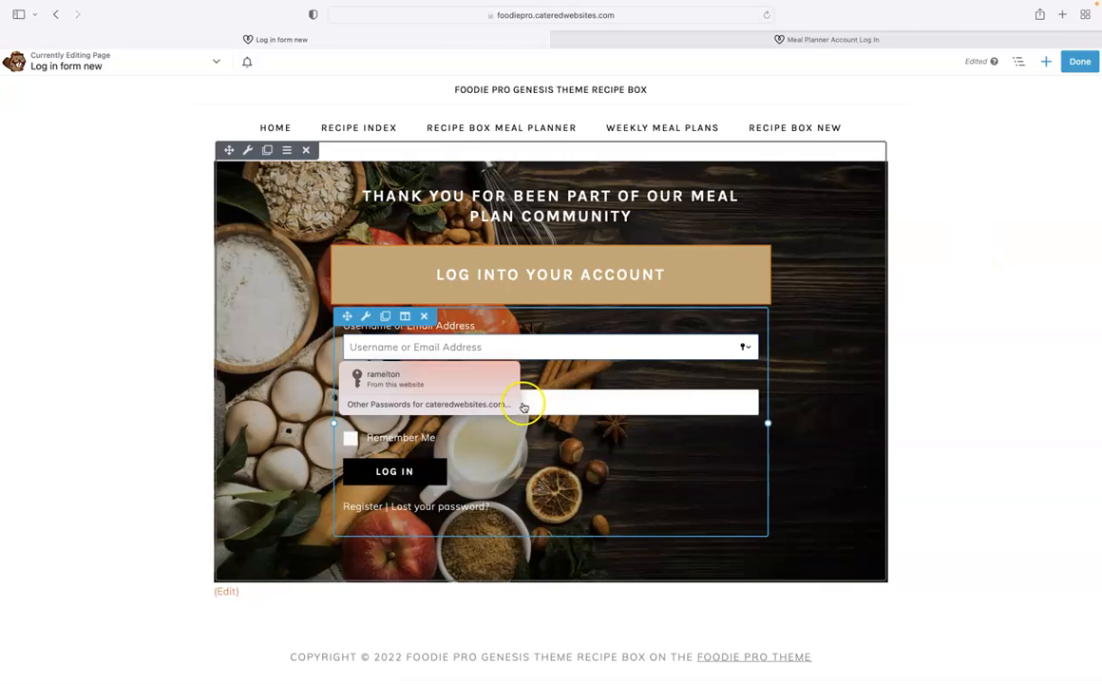
- Set the login form's right and left margins to 0 and save
click(366, 315)
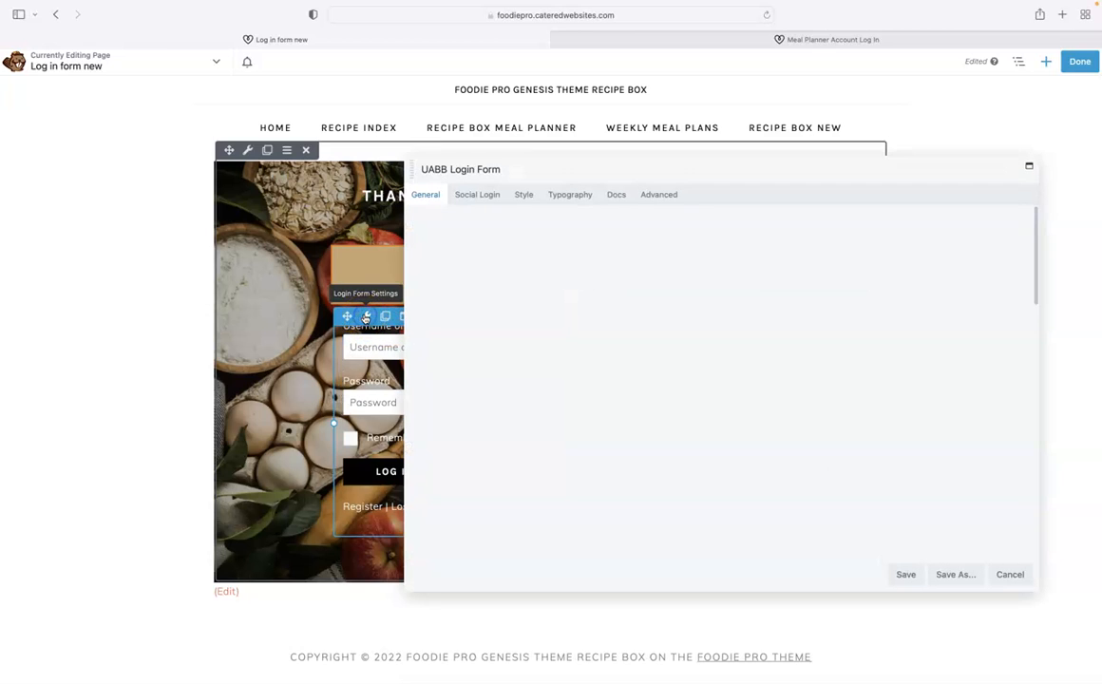
click(646, 196)
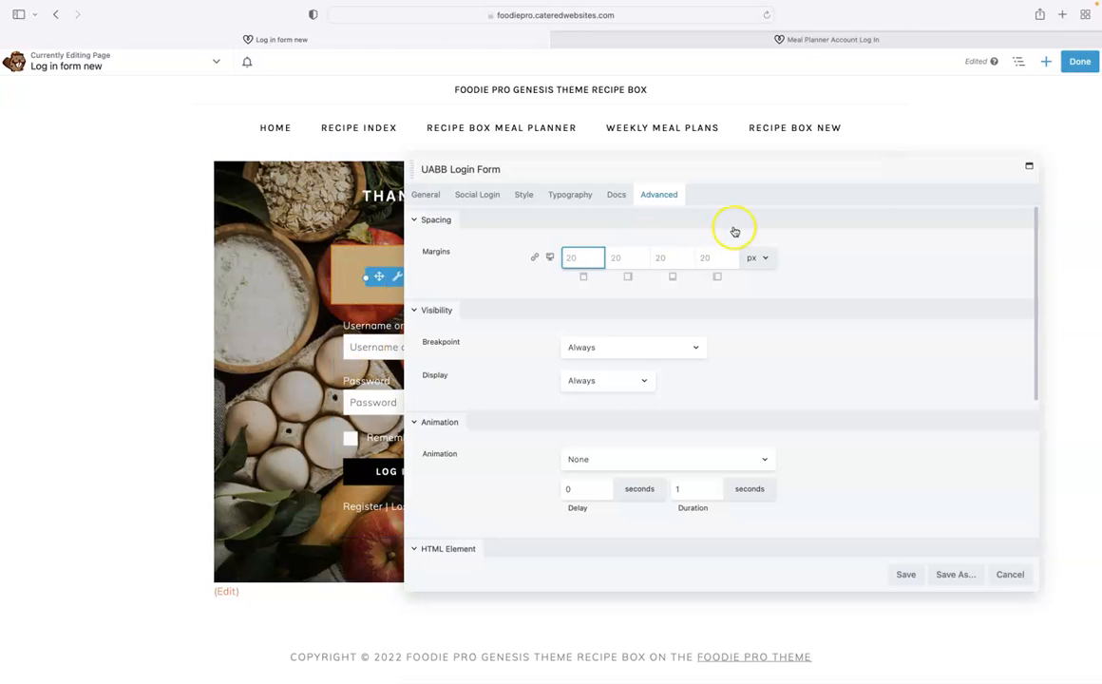
click(621, 256)
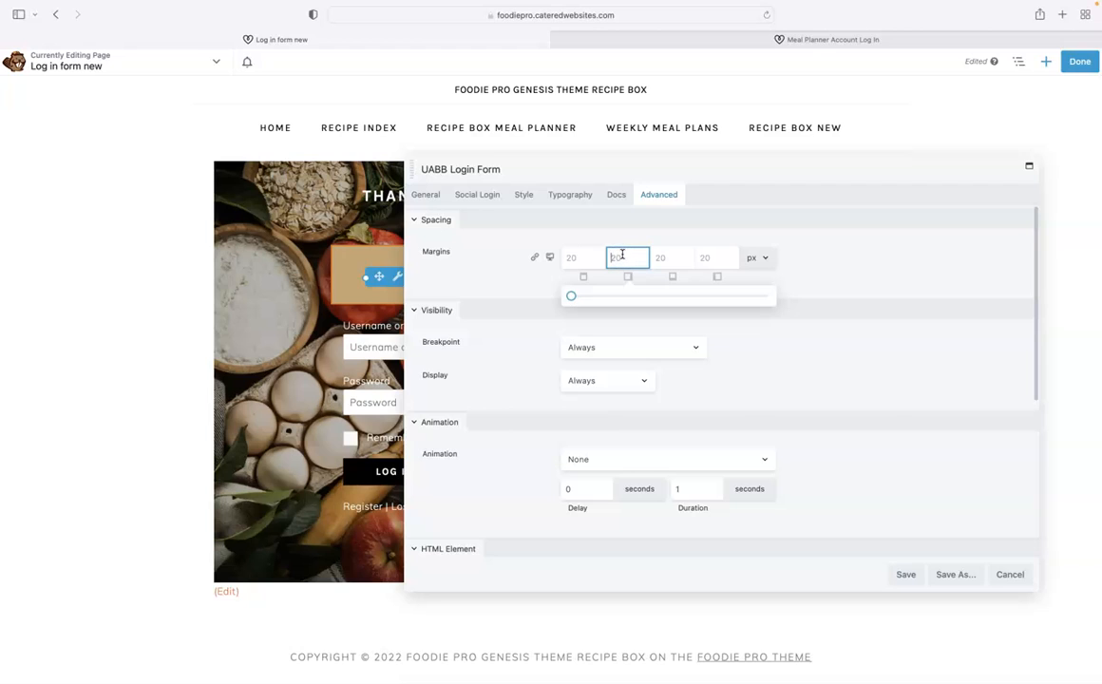
text(0)
click(710, 254)
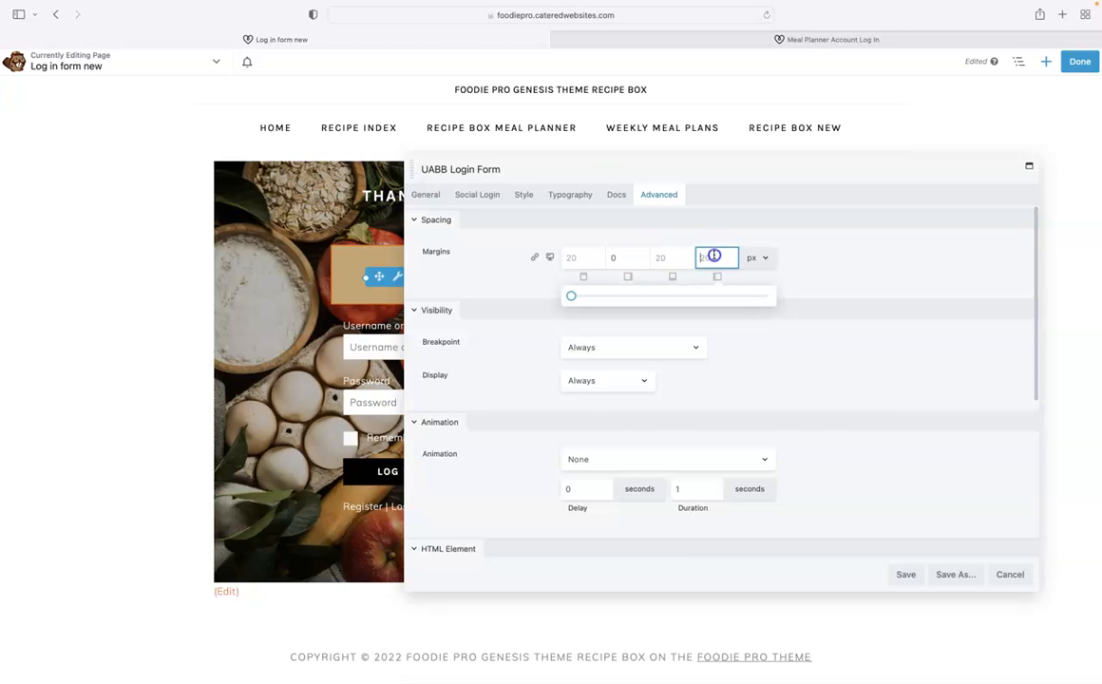
text(0)
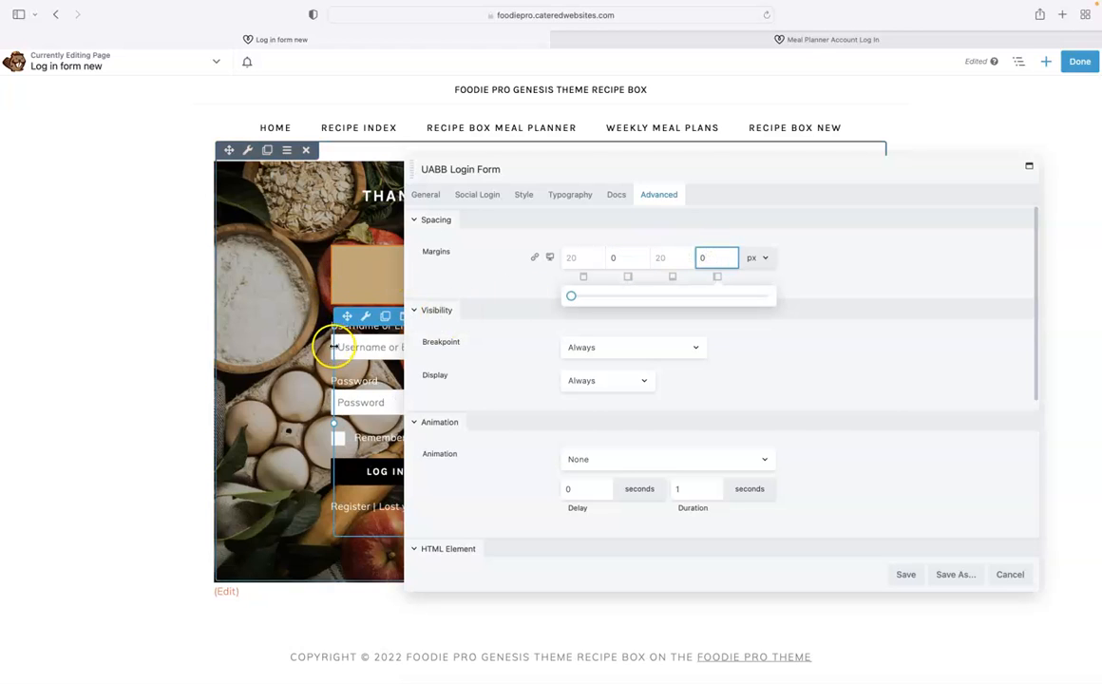
click(902, 576)
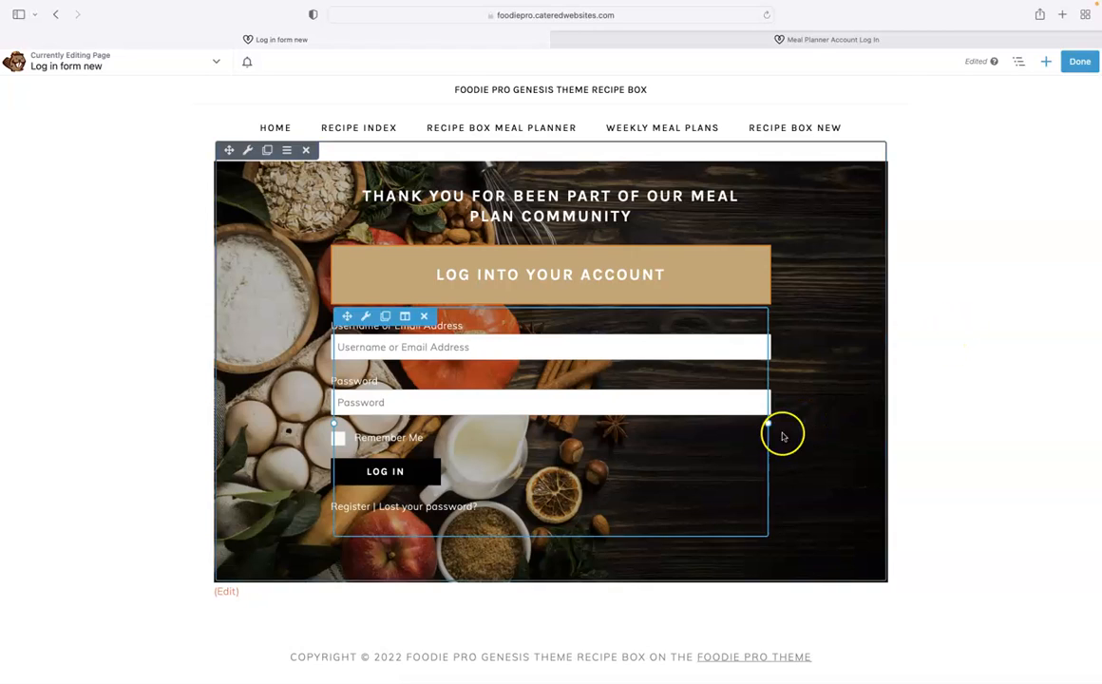
click(985, 330)
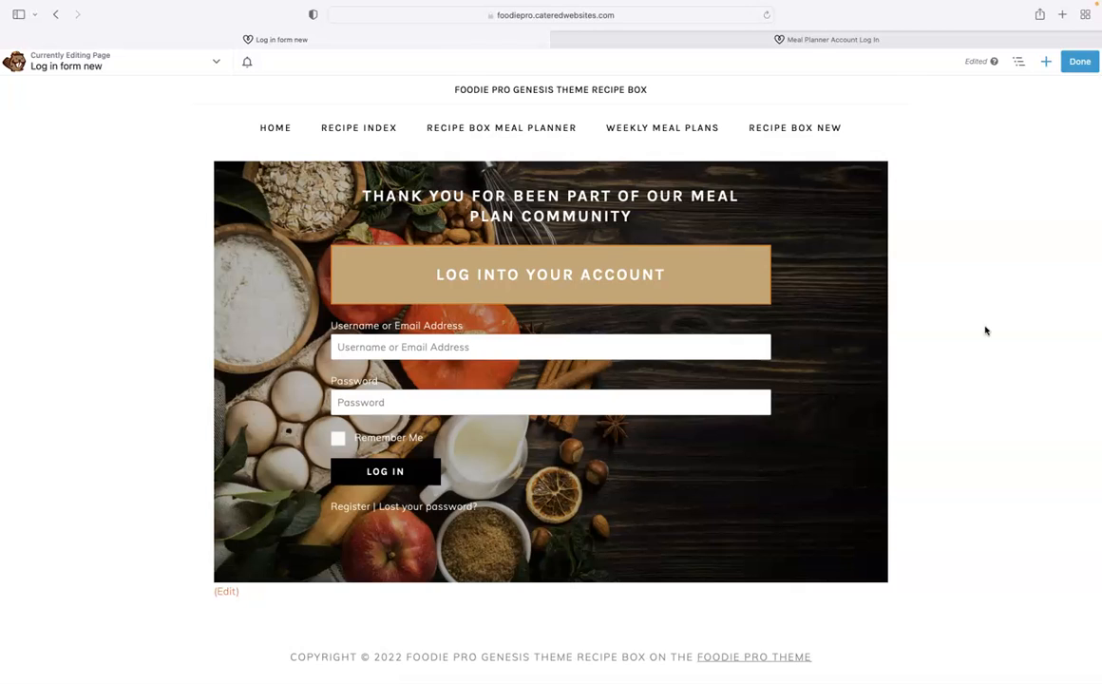
- Keep the Default form preset and set Enable Field Label to No
click(968, 320)
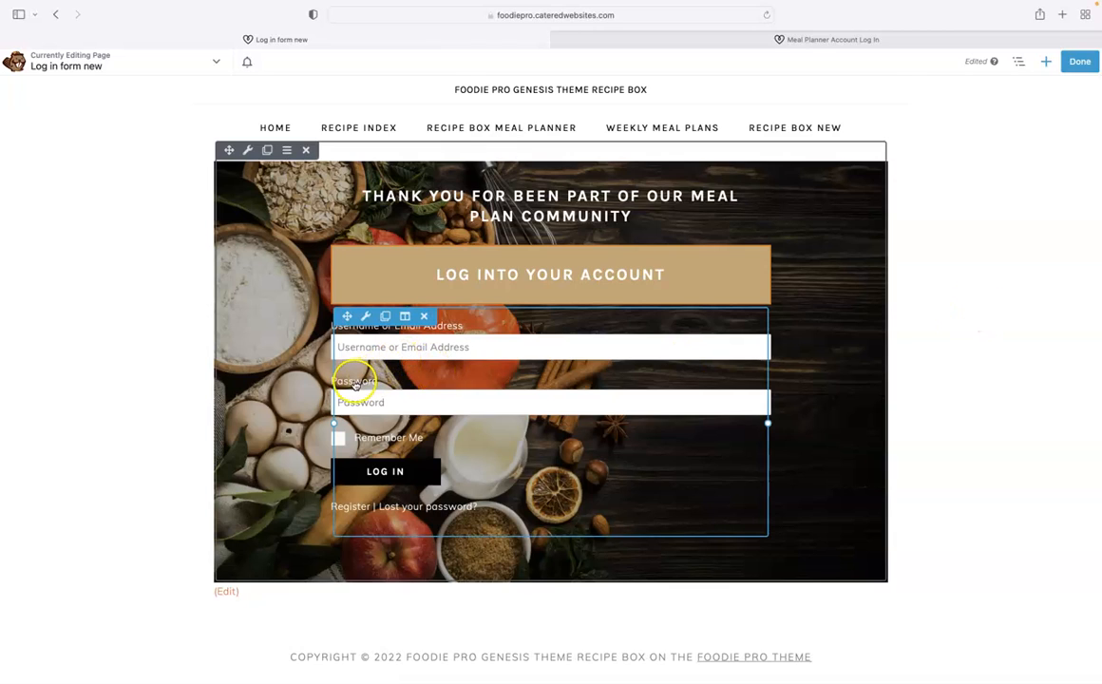
click(364, 401)
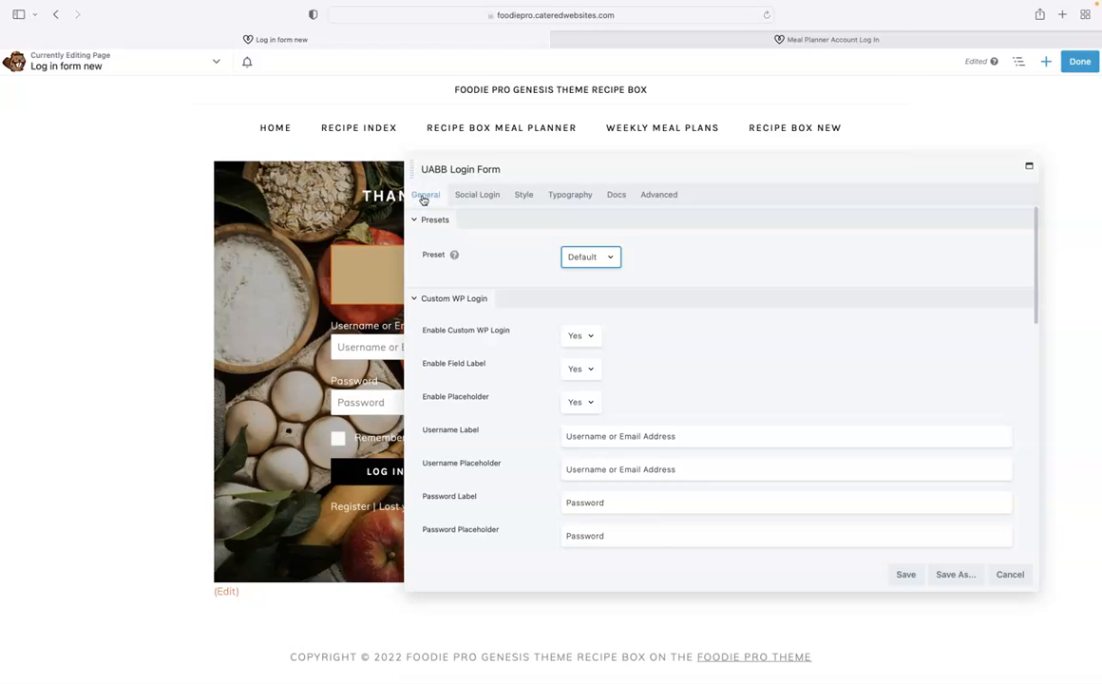
click(578, 256)
click(726, 241)
scroll(775, 264, down, 3)
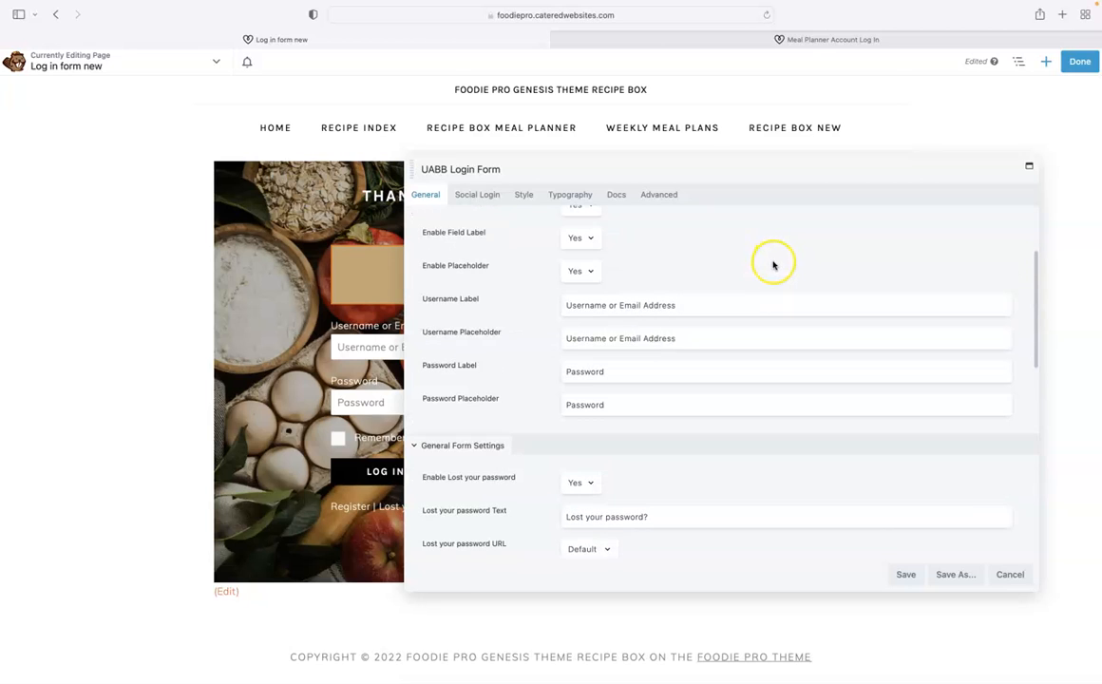
scroll(769, 265, up, 2)
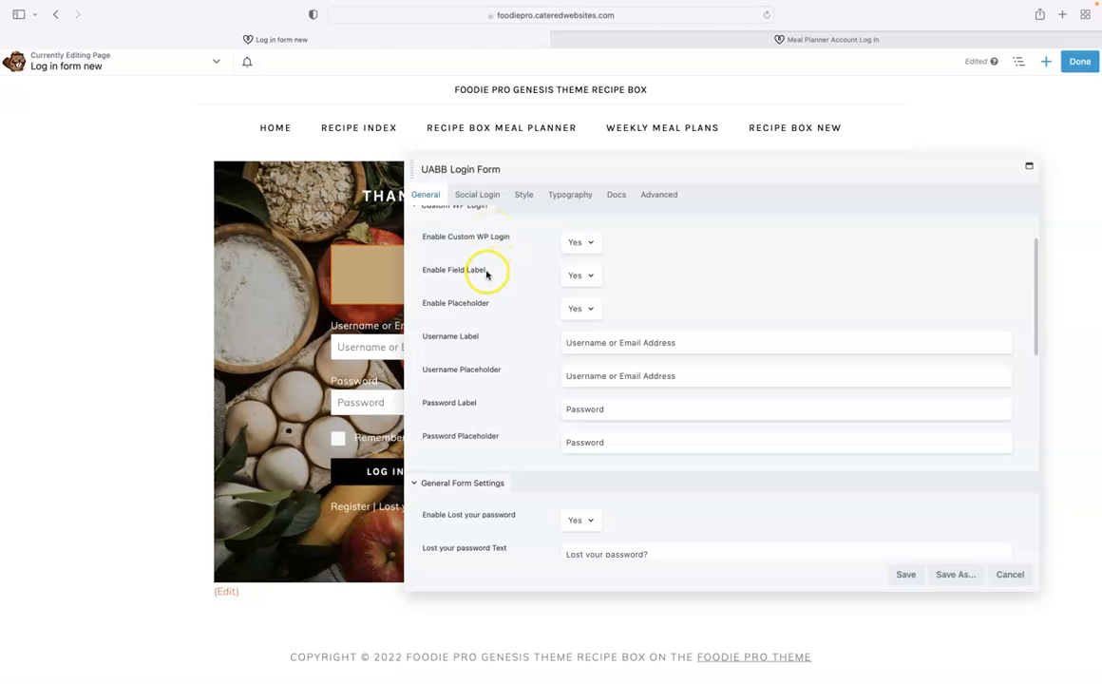
click(580, 275)
click(578, 261)
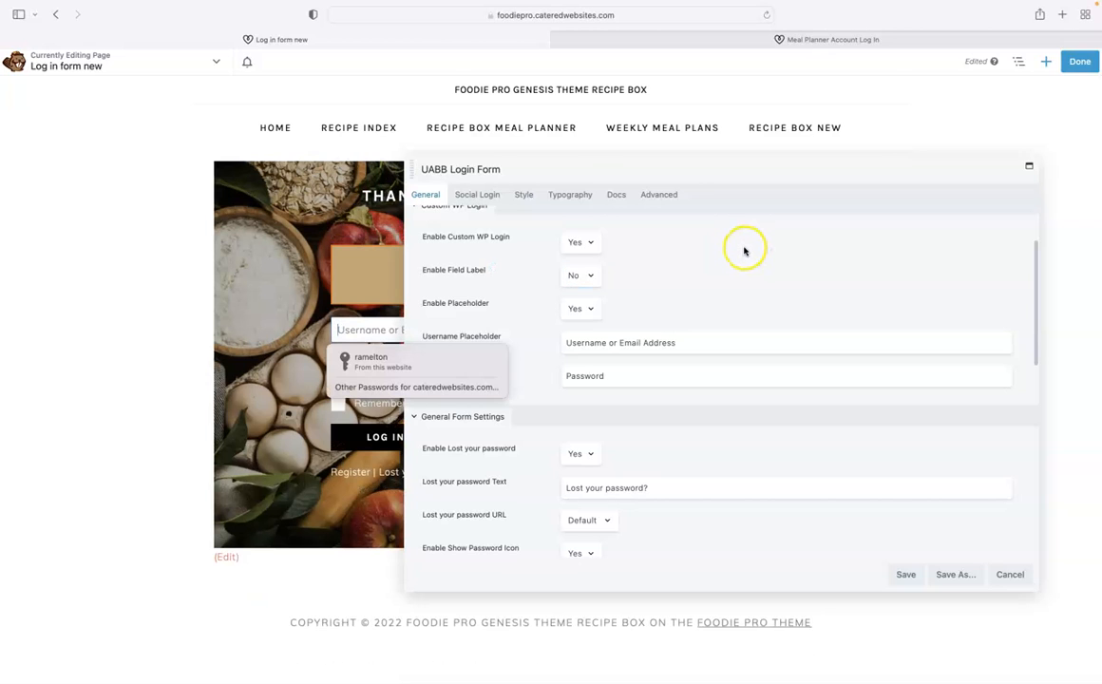
click(659, 197)
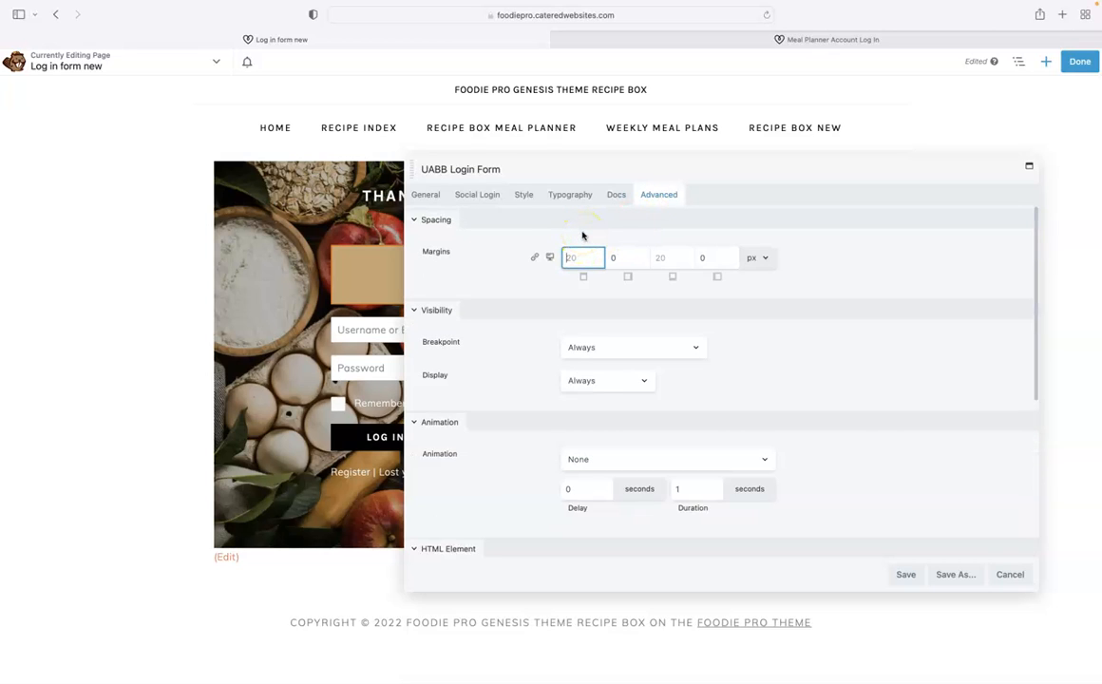
- Set the login form's top margin to 40, then return to General Form Settings
text(40)
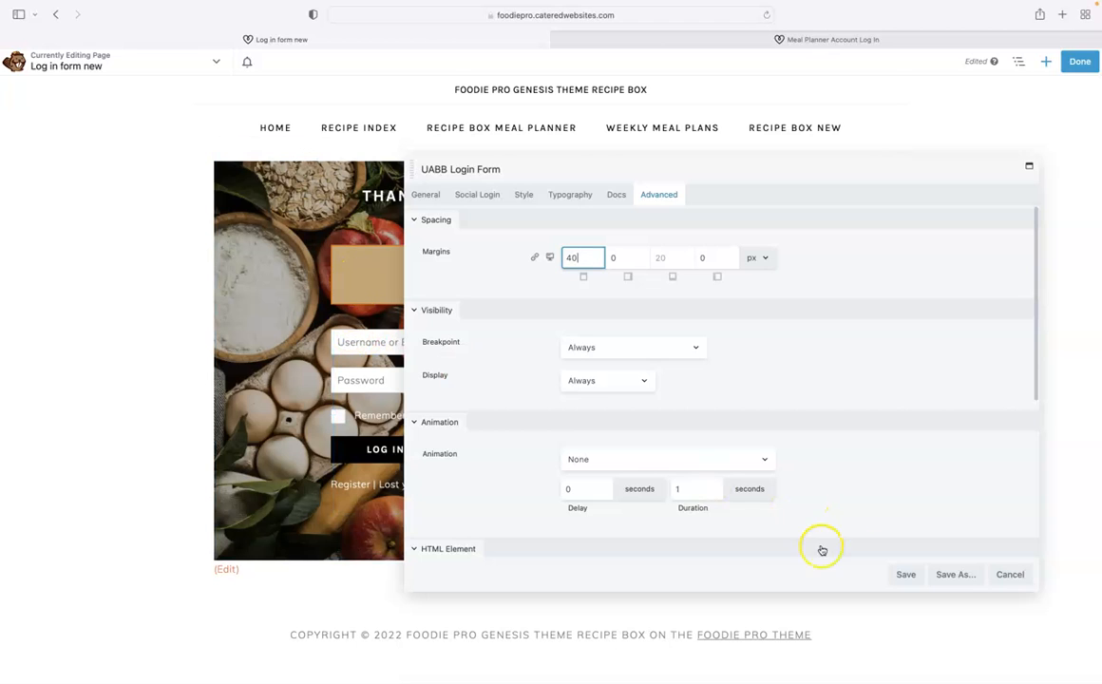
click(426, 195)
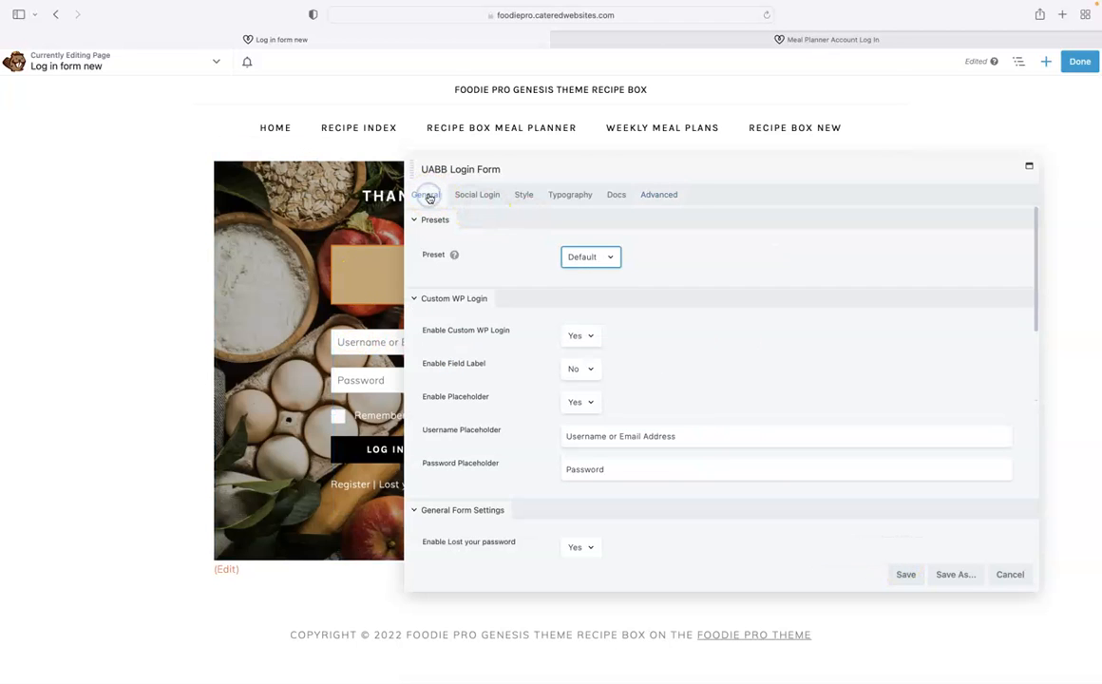
click(477, 195)
click(429, 195)
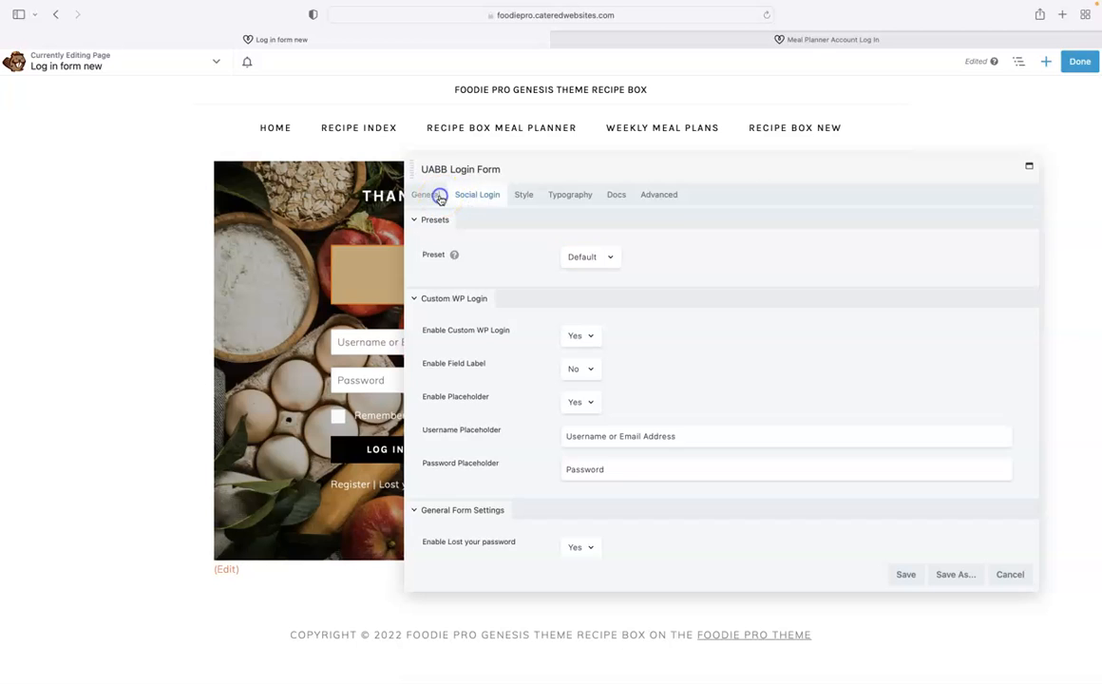
scroll(798, 281, down, 1)
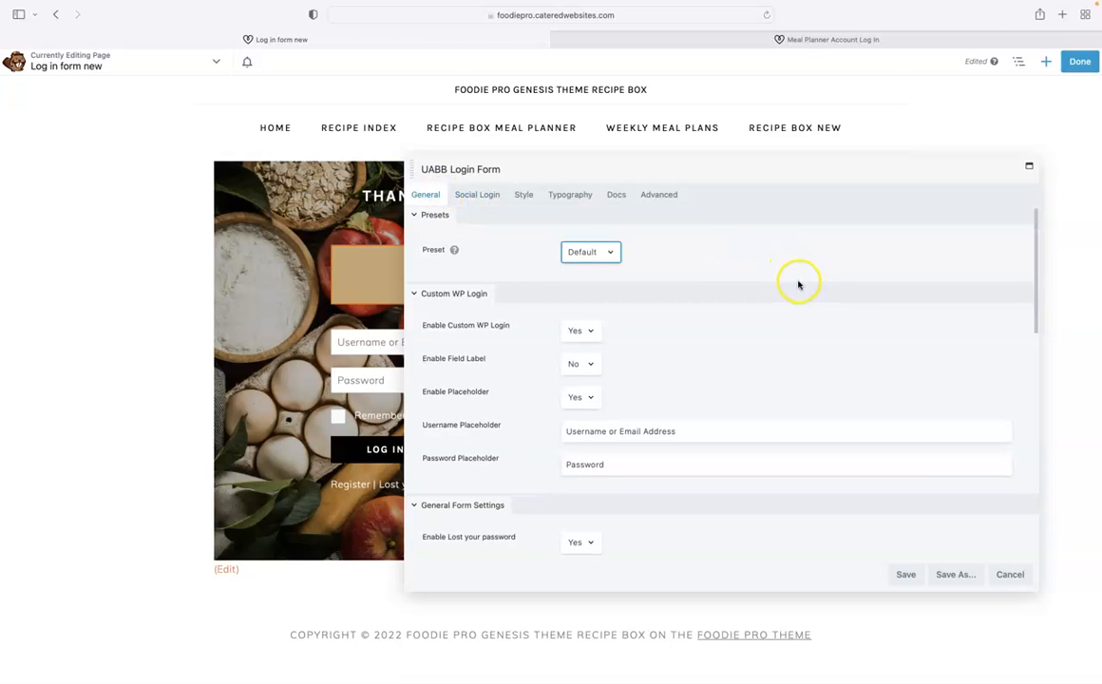
scroll(799, 282, down, 2)
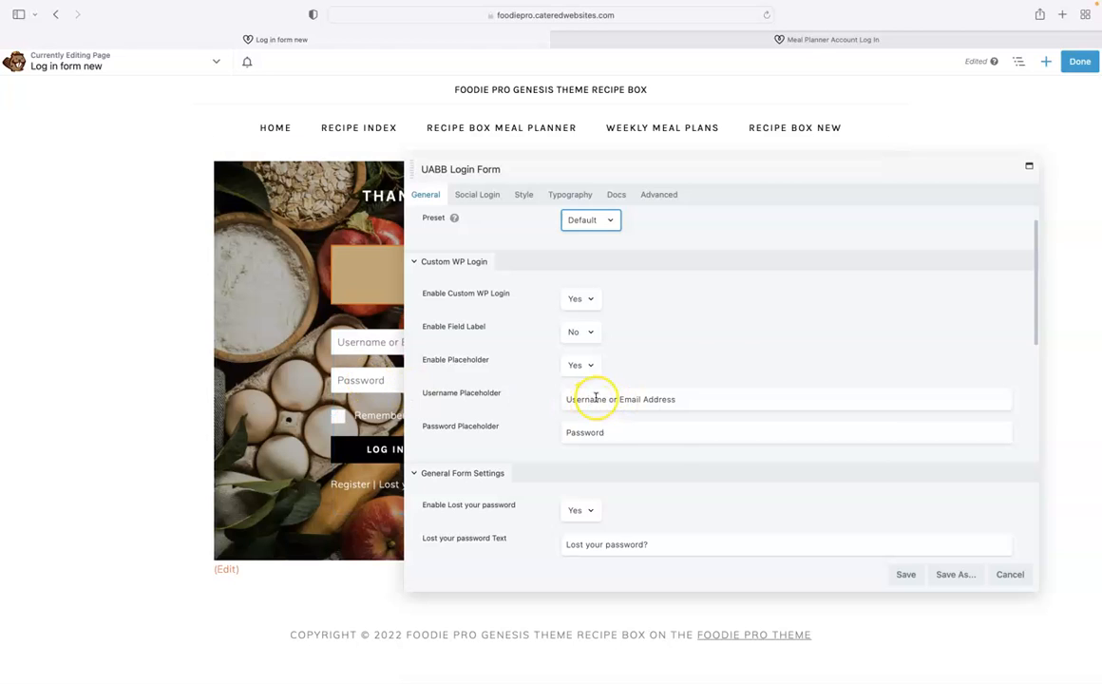
scroll(743, 351, down, 2)
scroll(743, 352, down, 5)
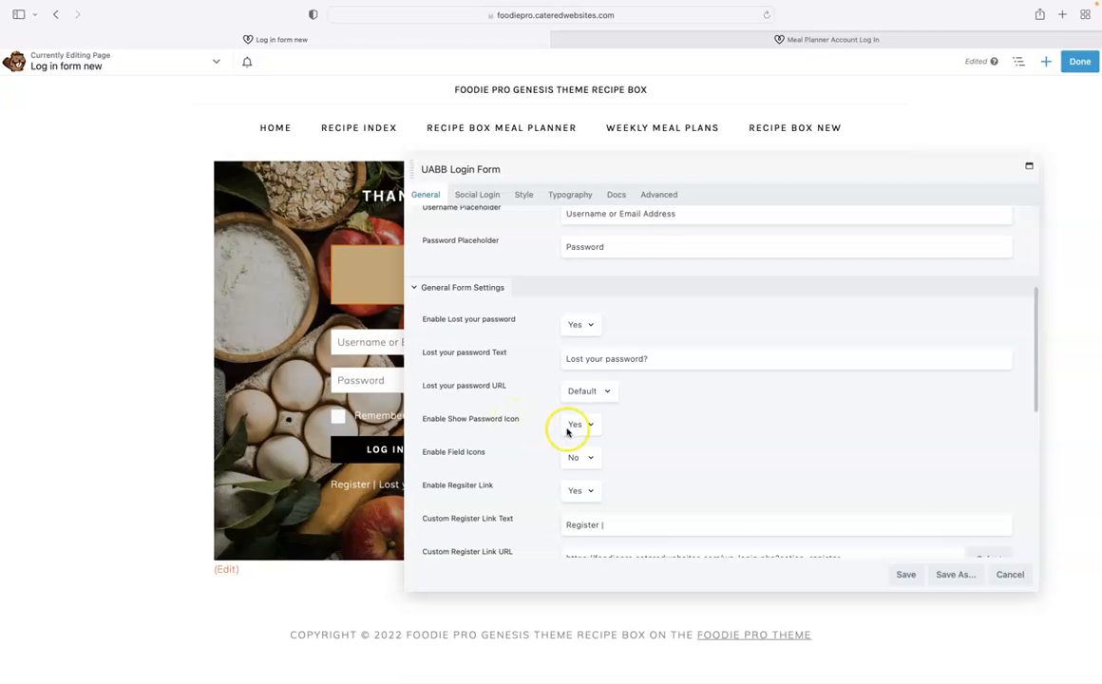
scroll(530, 432, down, 1)
scroll(527, 431, down, 2)
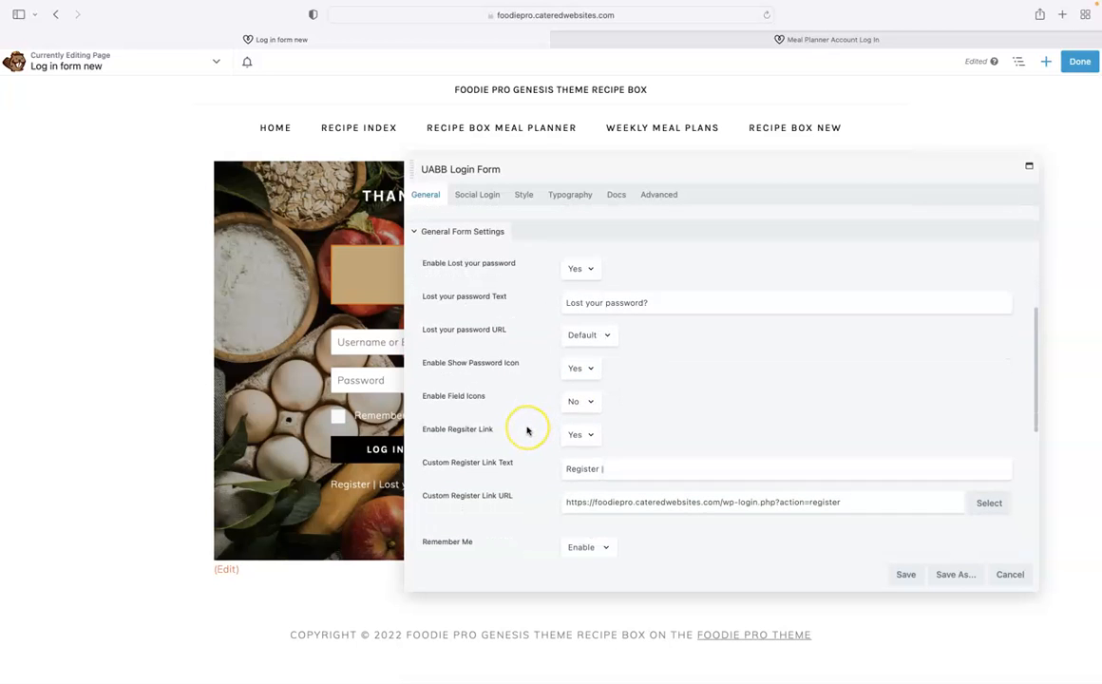
- Turn on the form's field icons and the field icons divider
click(579, 396)
click(575, 380)
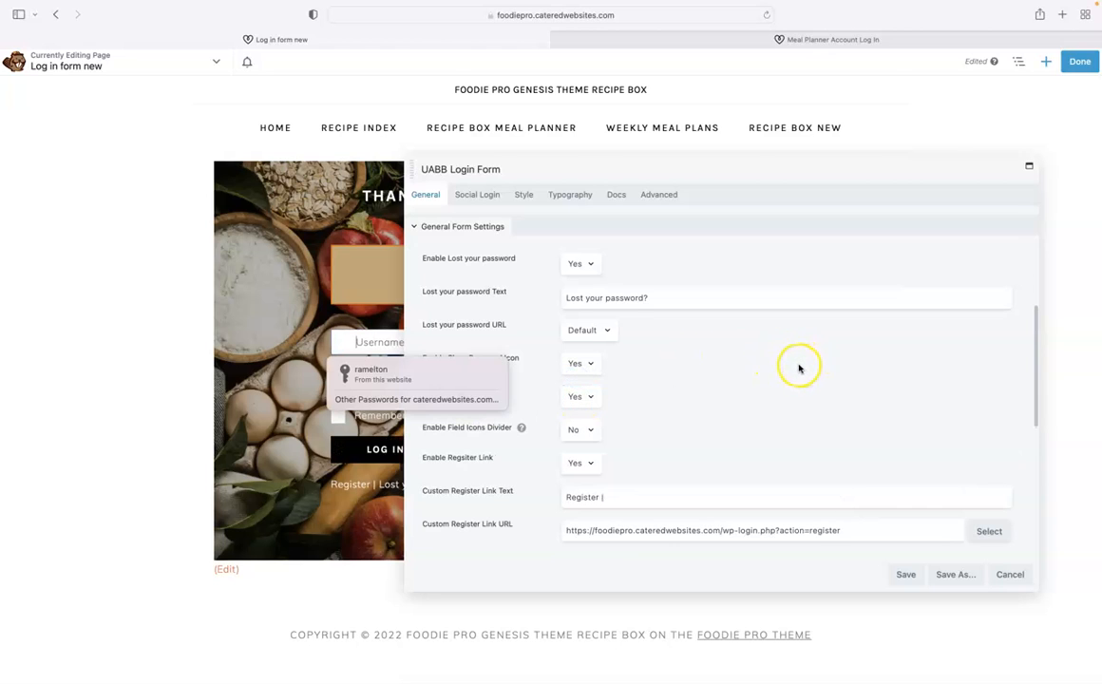
scroll(791, 365, down, 1)
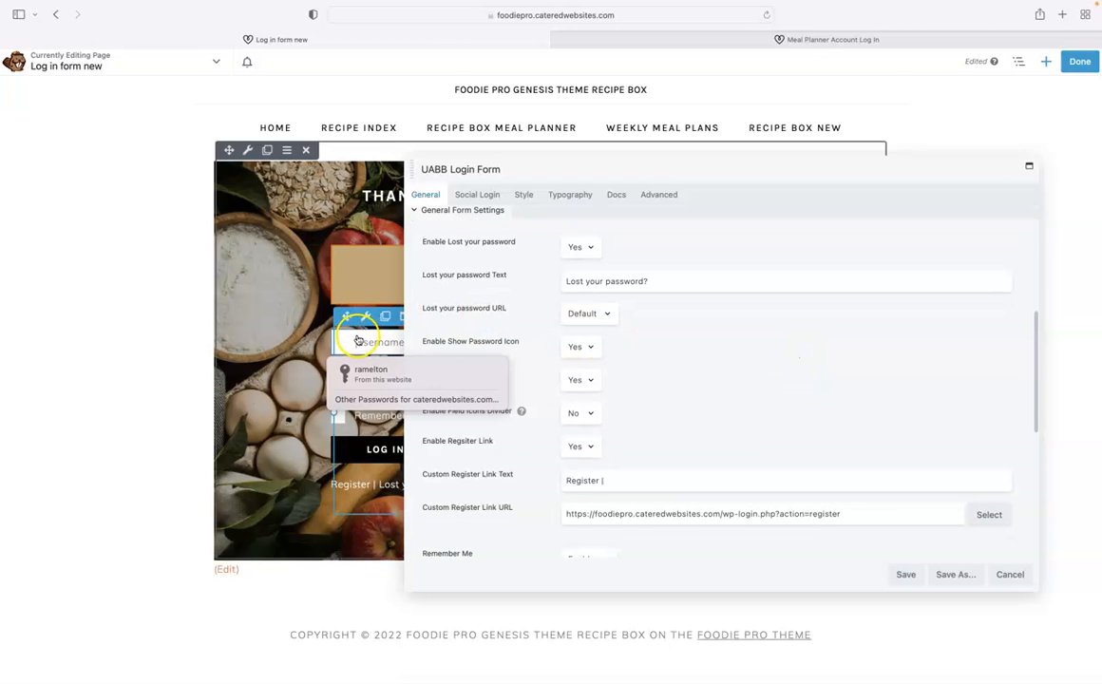
click(763, 351)
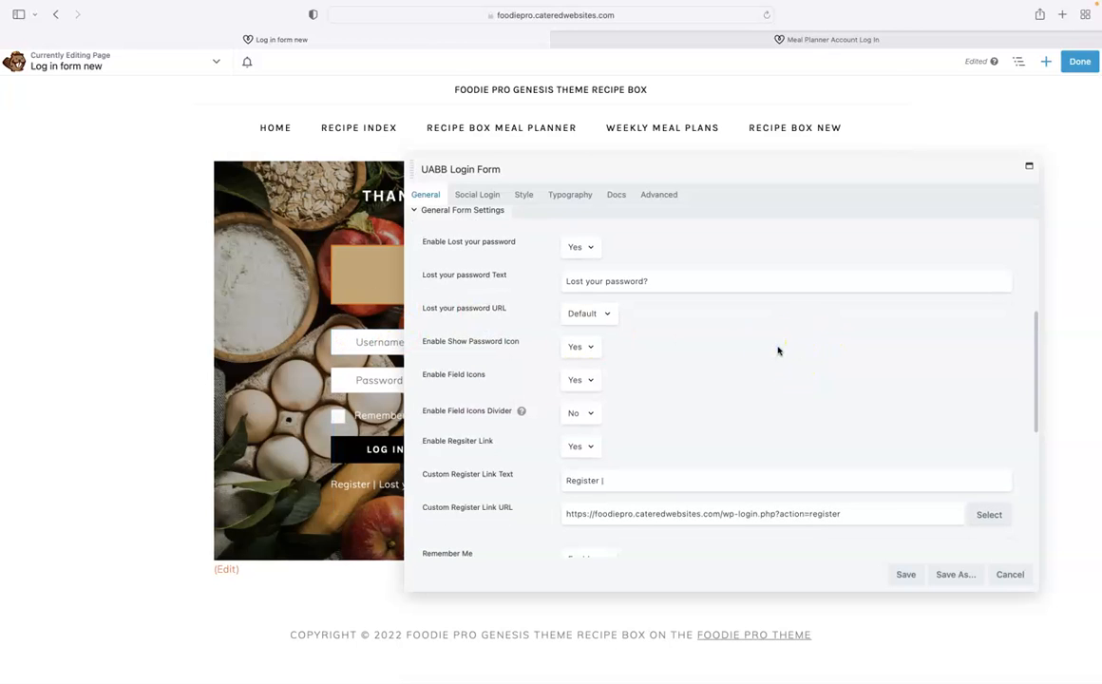
scroll(778, 350, down, 1)
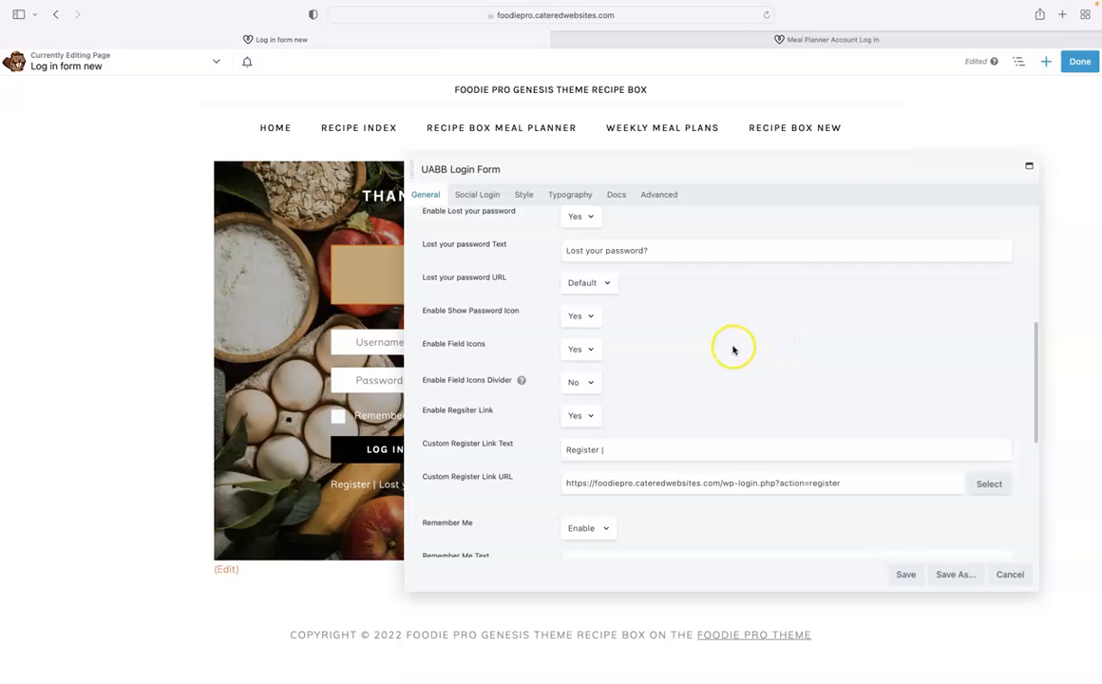
click(577, 385)
click(573, 370)
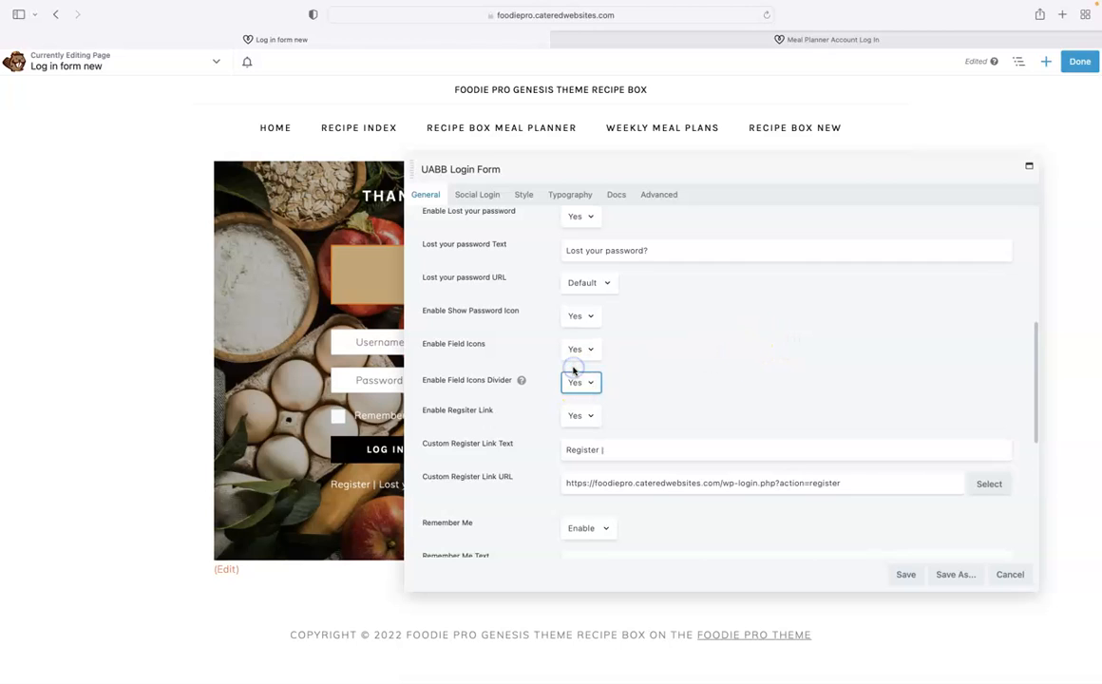
click(742, 352)
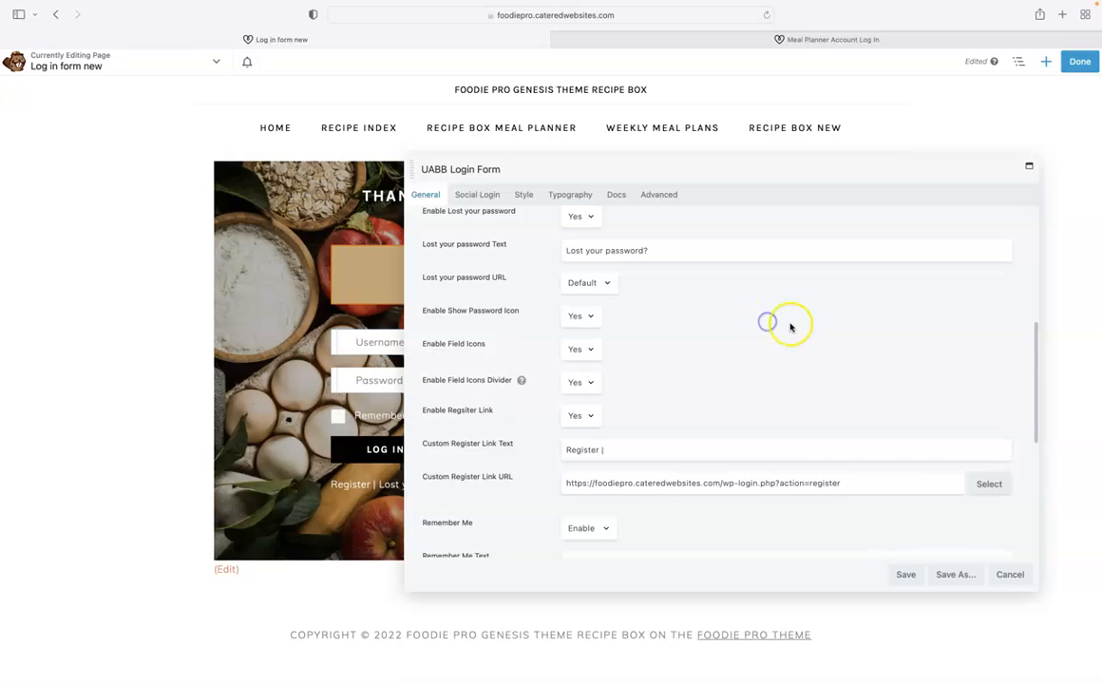
scroll(777, 327, down, 2)
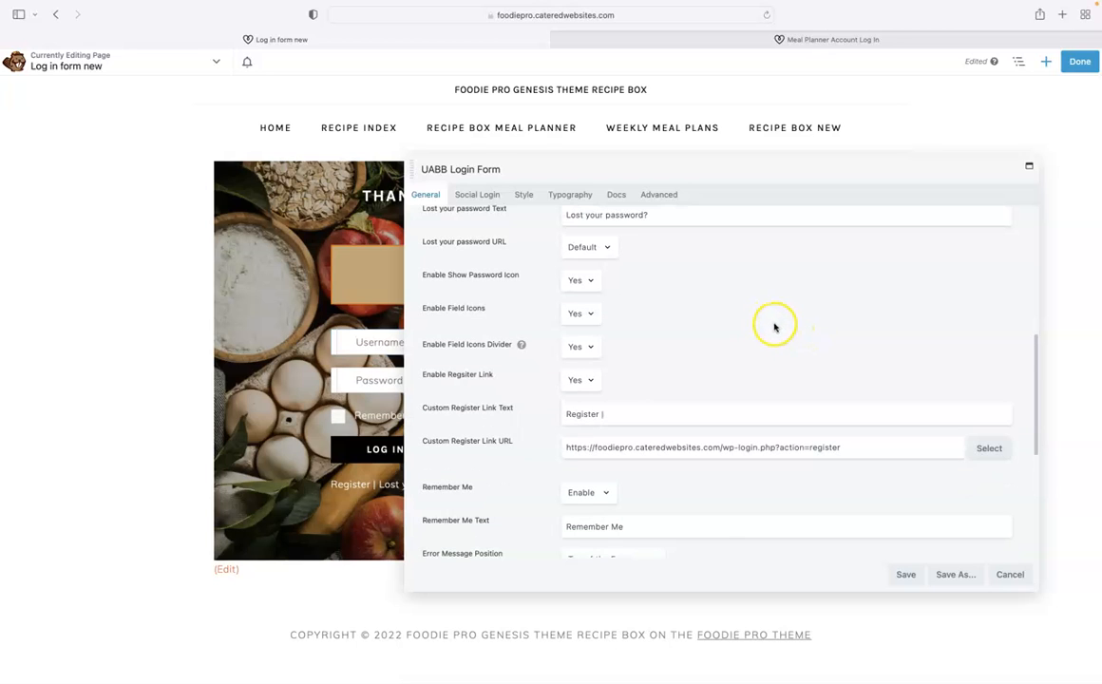
scroll(765, 326, down, 1)
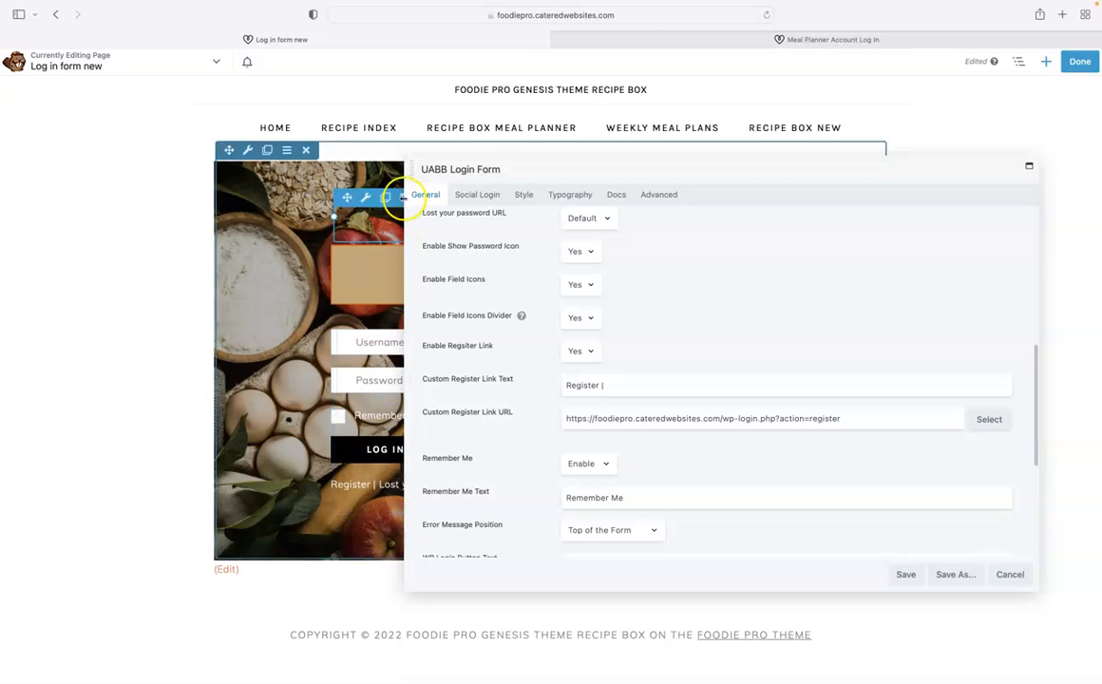
- Narrow the settings panel to reveal the full login form preview, then reach Custom Redirects
drag(405, 245, 486, 253)
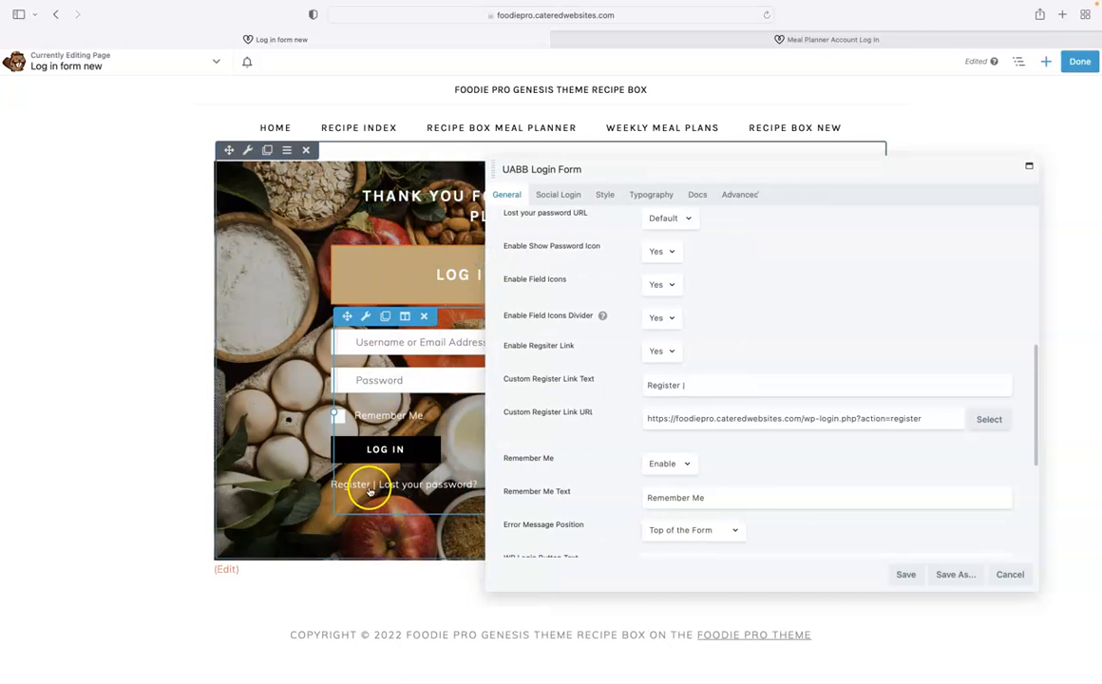
scroll(788, 314, down, 2)
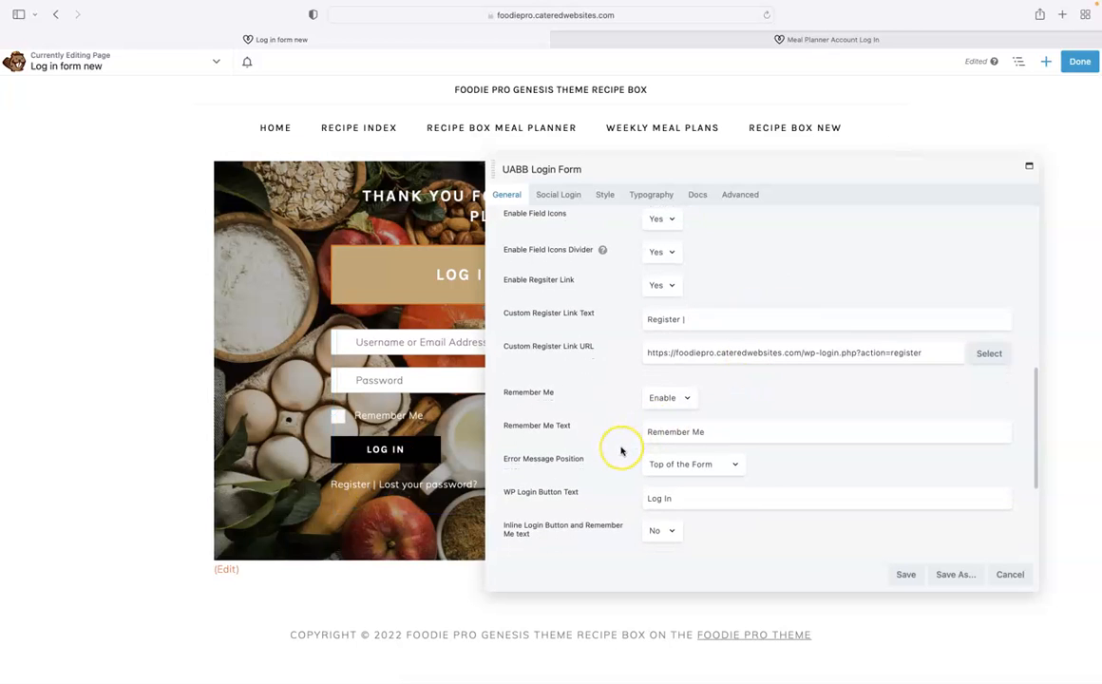
scroll(621, 450, down, 2)
scroll(622, 451, down, 1)
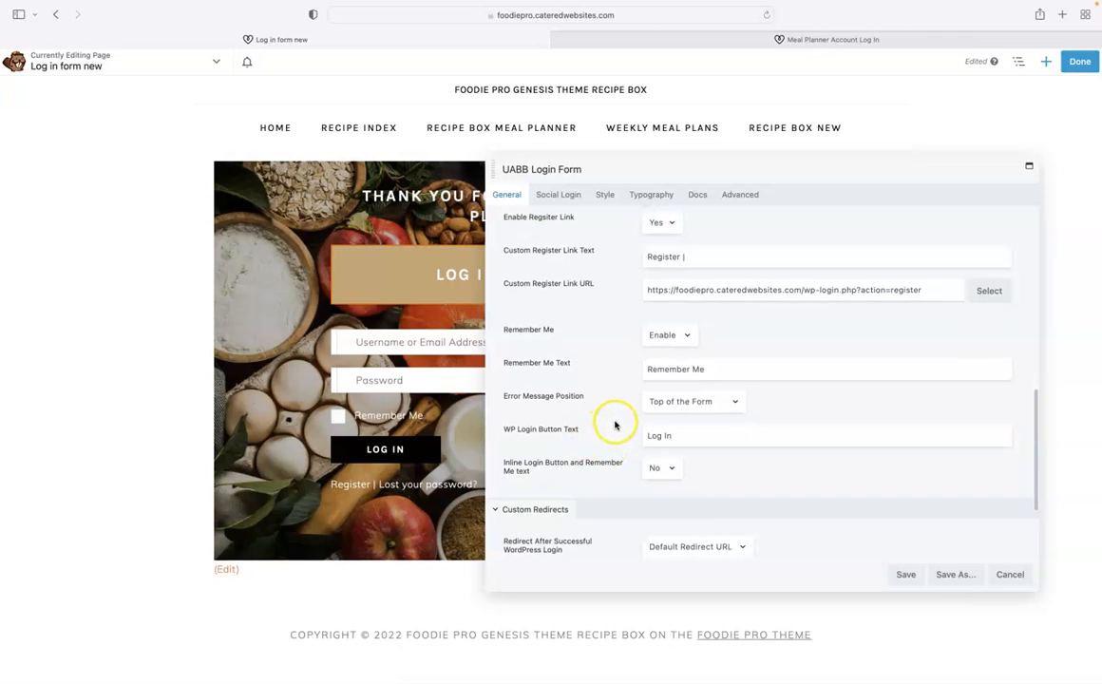
scroll(615, 425, down, 4)
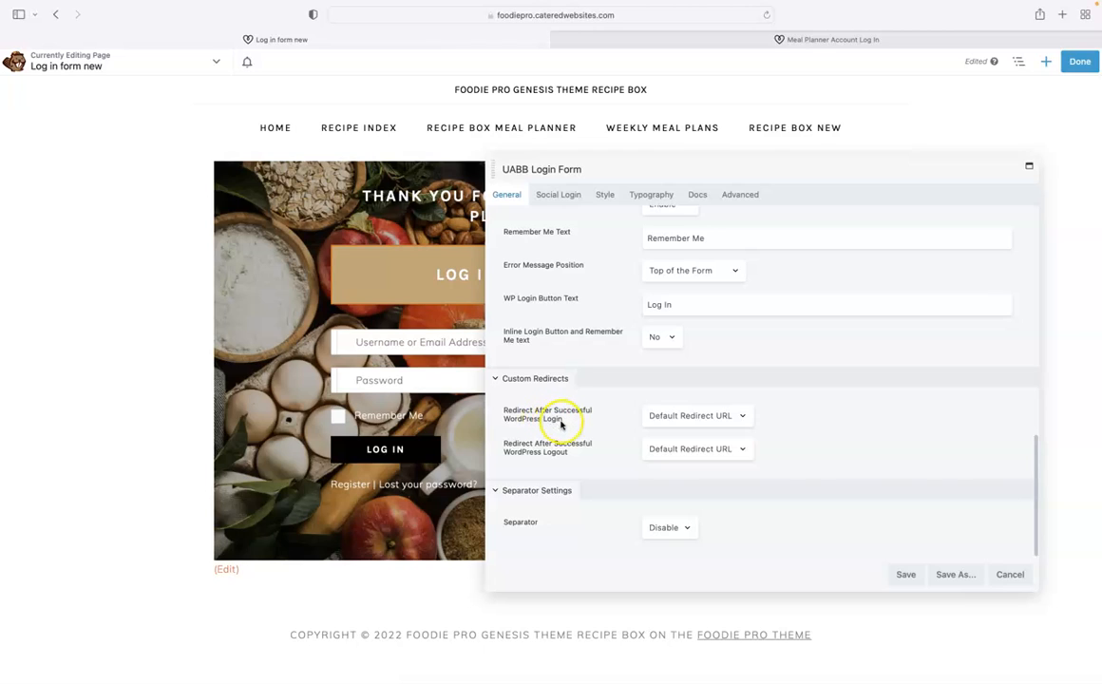
- Copy the Recipe Box New page address from the other browser tab
click(704, 43)
click(780, 122)
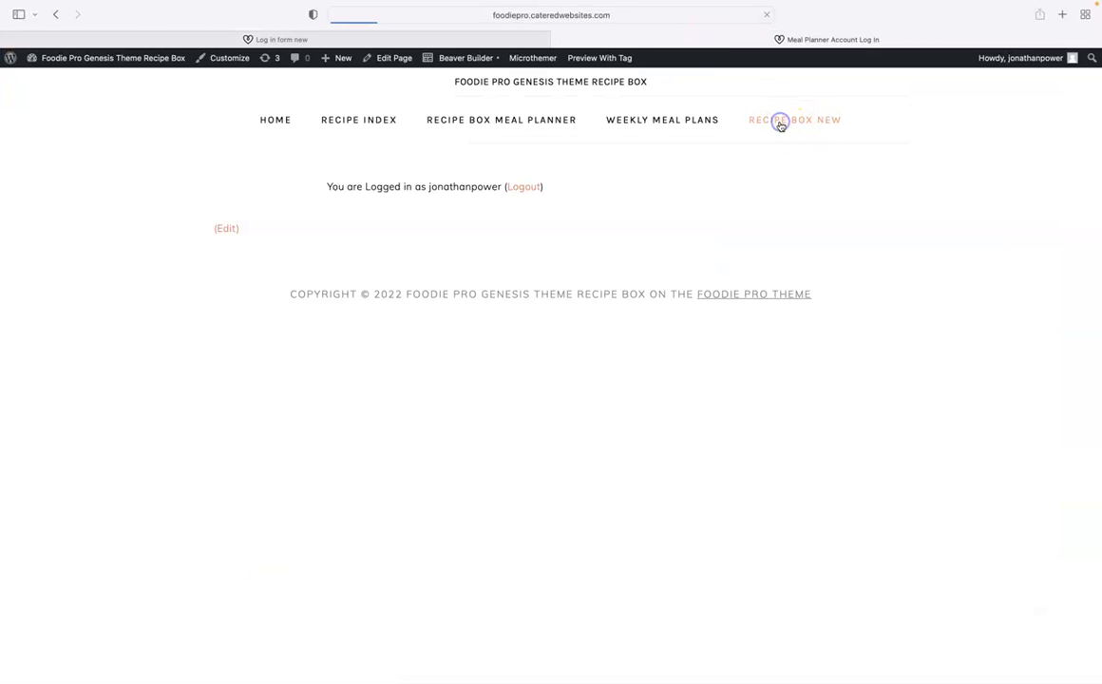
click(435, 15)
right_click(435, 14)
click(453, 33)
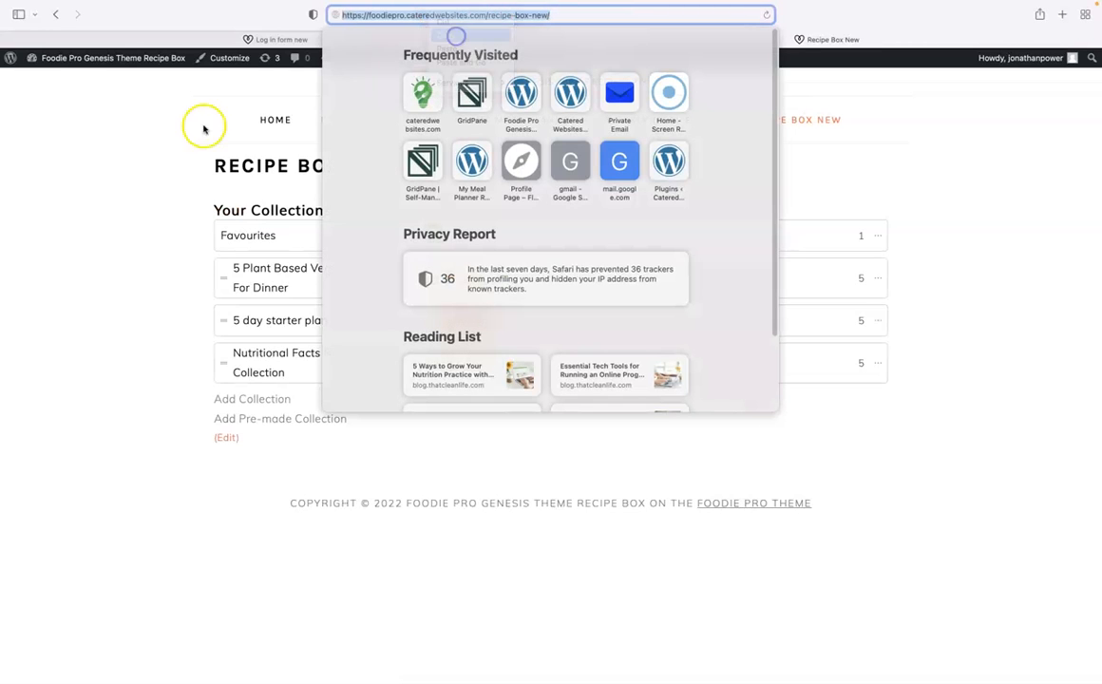
click(136, 173)
click(276, 39)
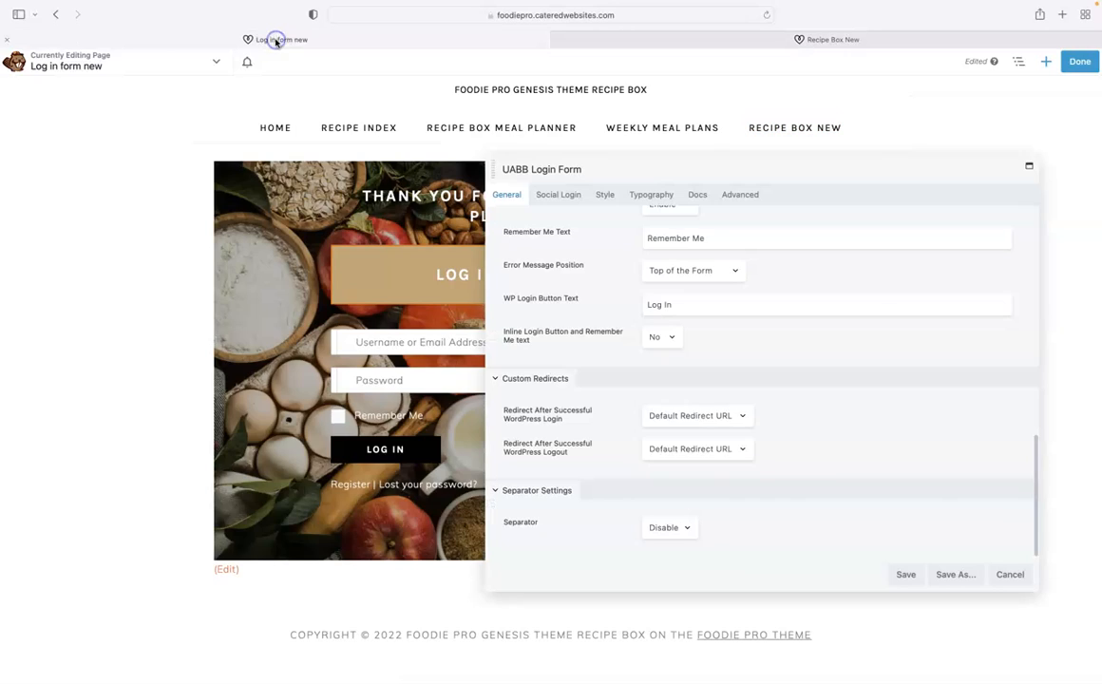
- Set the login redirect to Custom Redirect URL with the Recipe Box New address
click(710, 413)
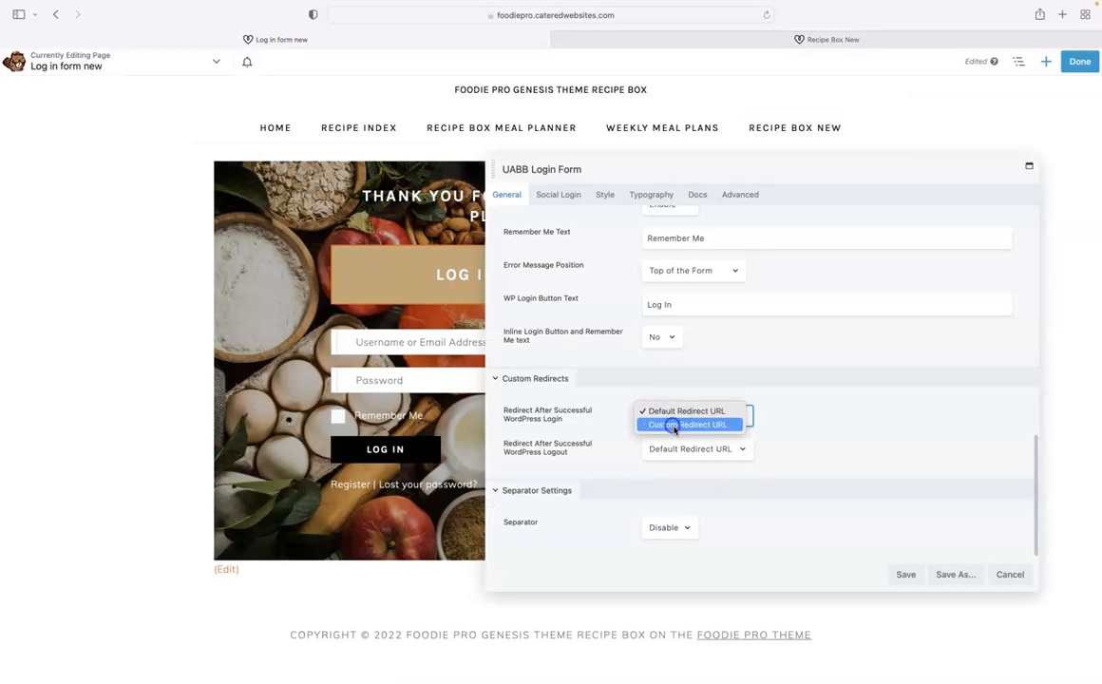
click(674, 426)
click(662, 452)
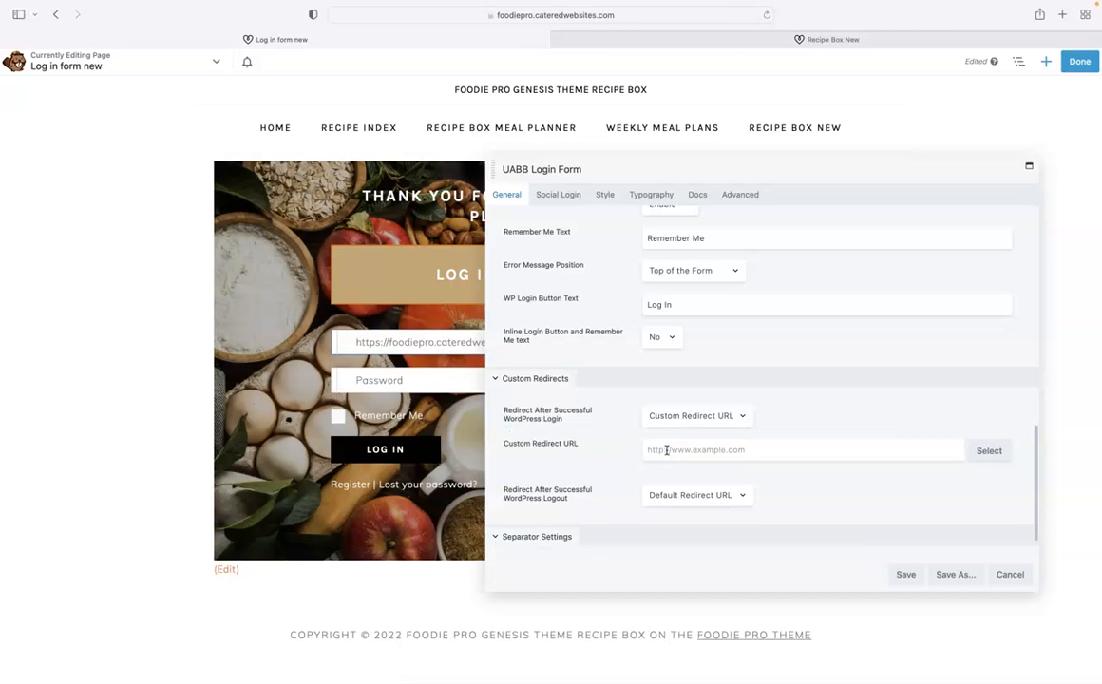
click(667, 450)
key(super+v)
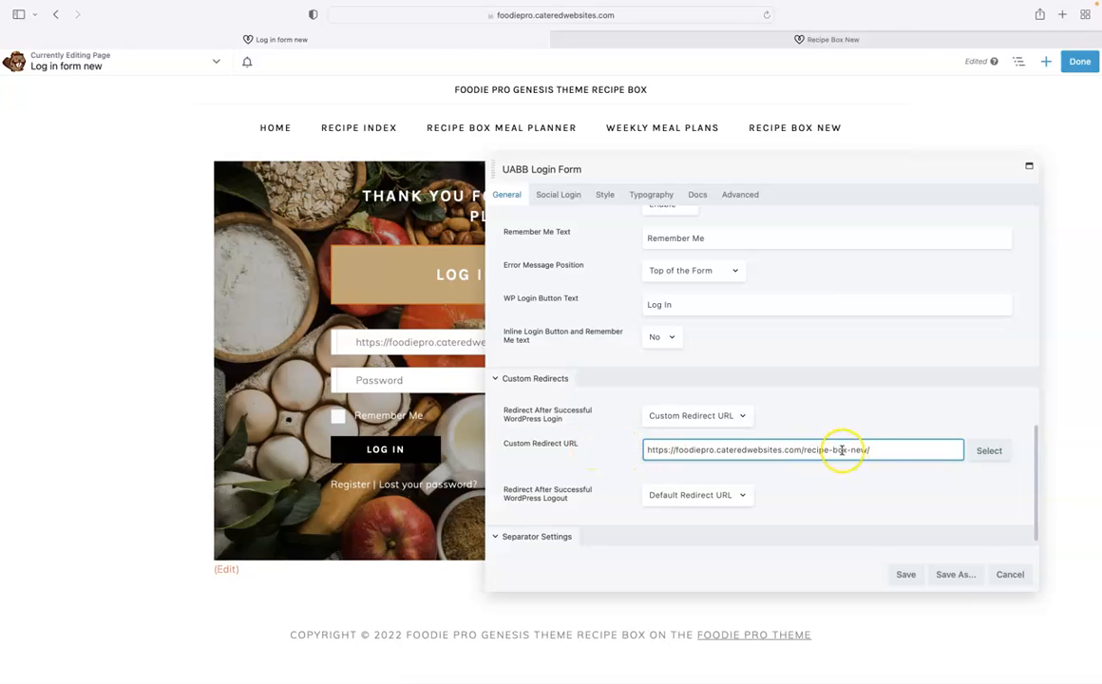
scroll(825, 496, down, 1)
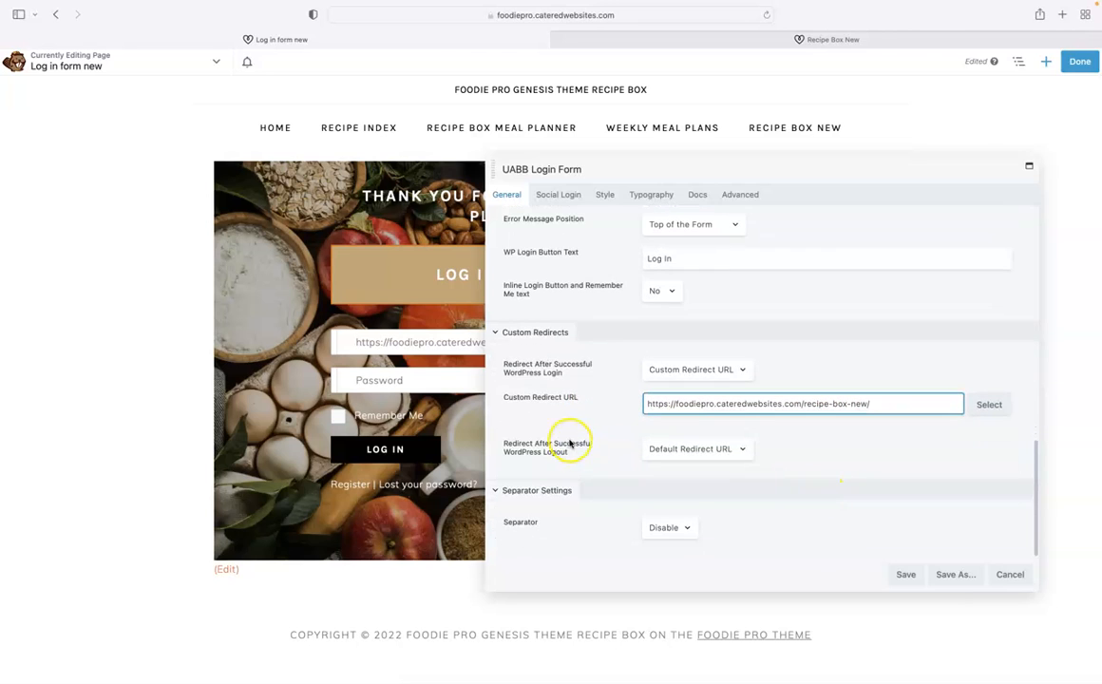
- Switch the logout redirect to Custom and open the Recipe Index page in the other tab
click(660, 450)
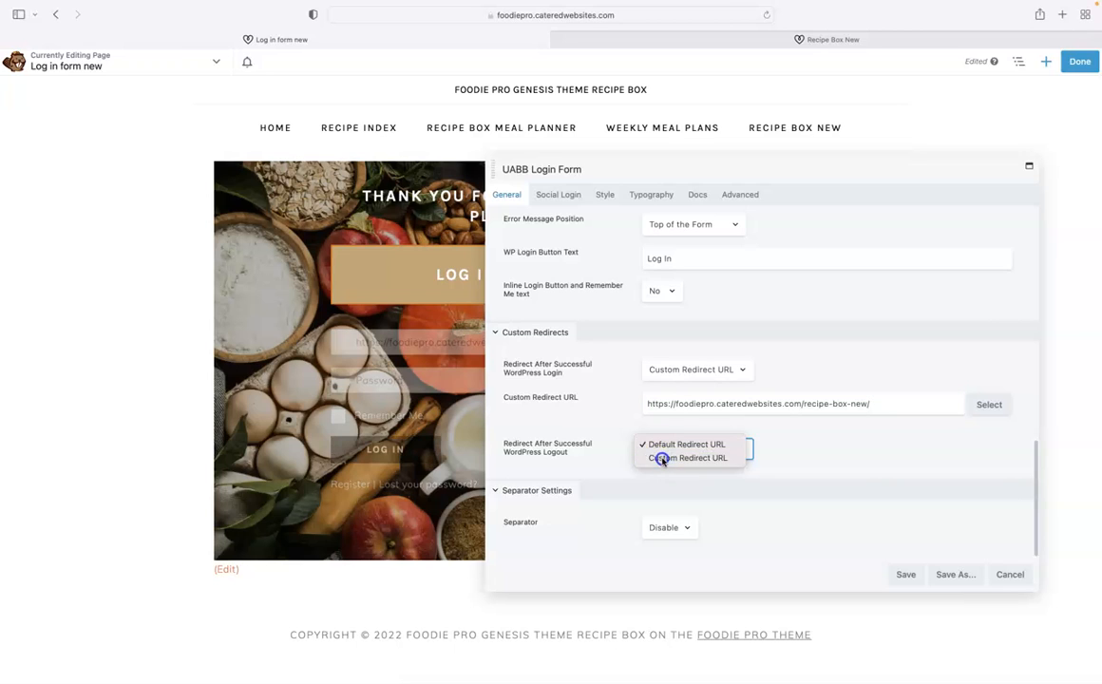
click(661, 459)
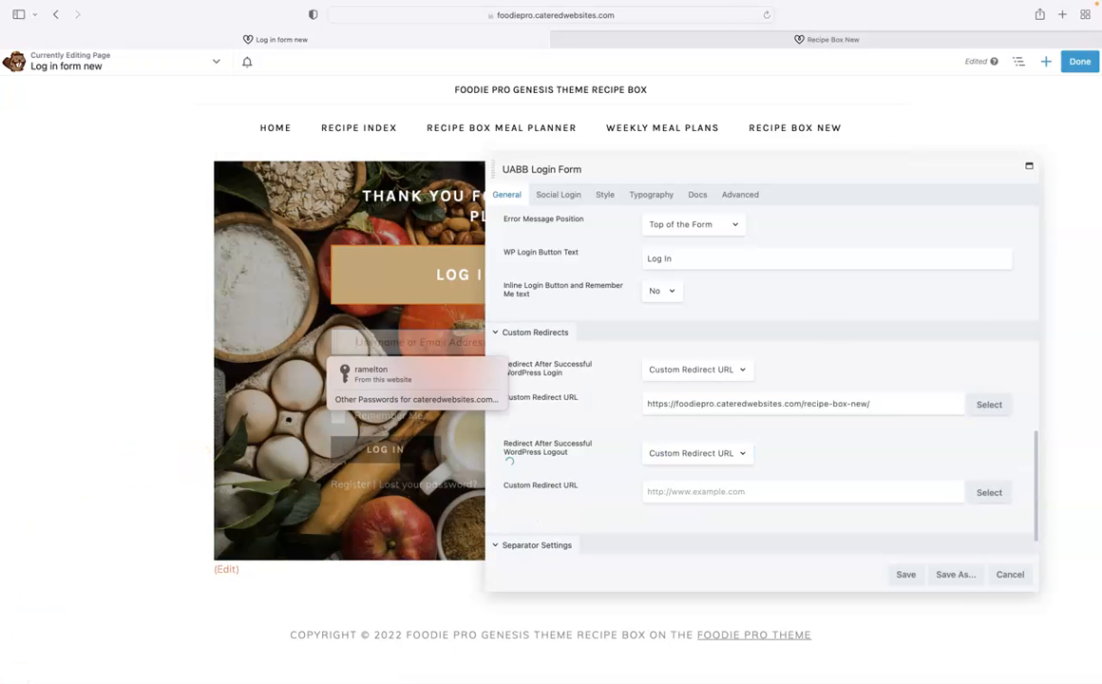
click(814, 340)
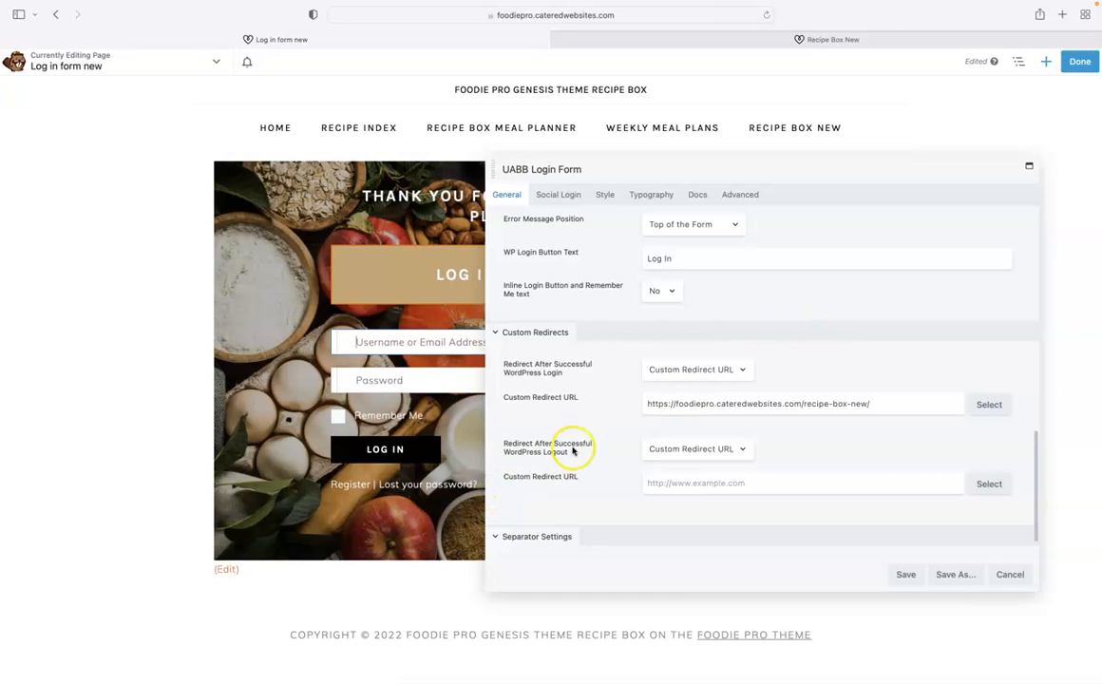
click(644, 40)
click(349, 123)
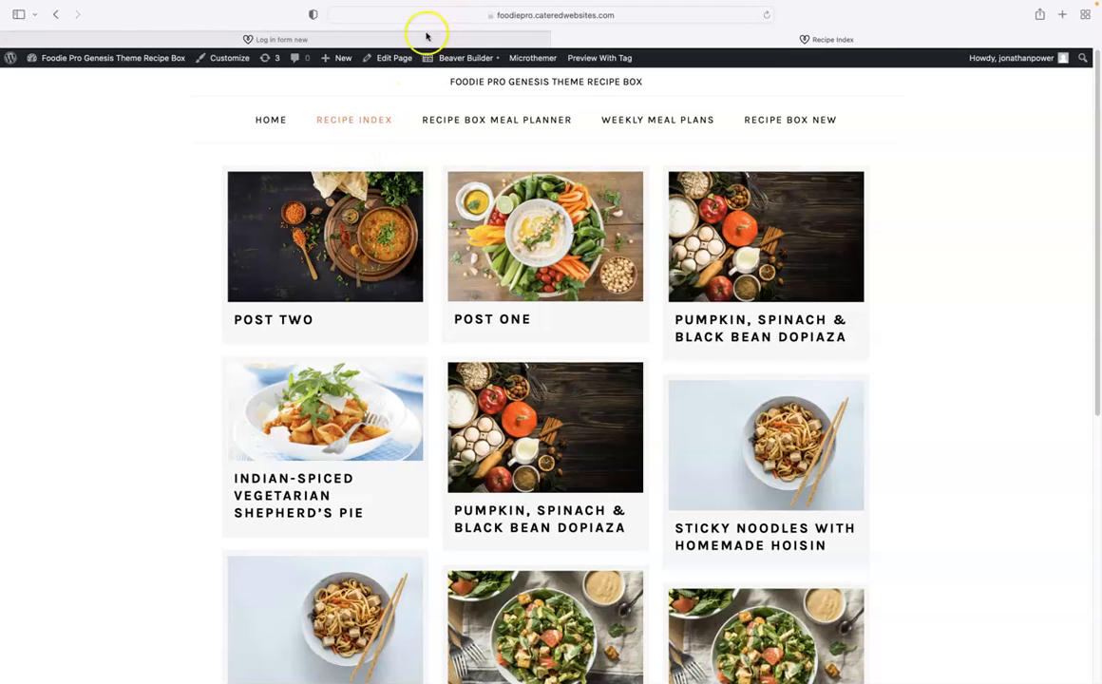
- Copy the Recipe Index page address and return to the editor tab
click(433, 15)
right_click(432, 17)
click(458, 36)
click(83, 185)
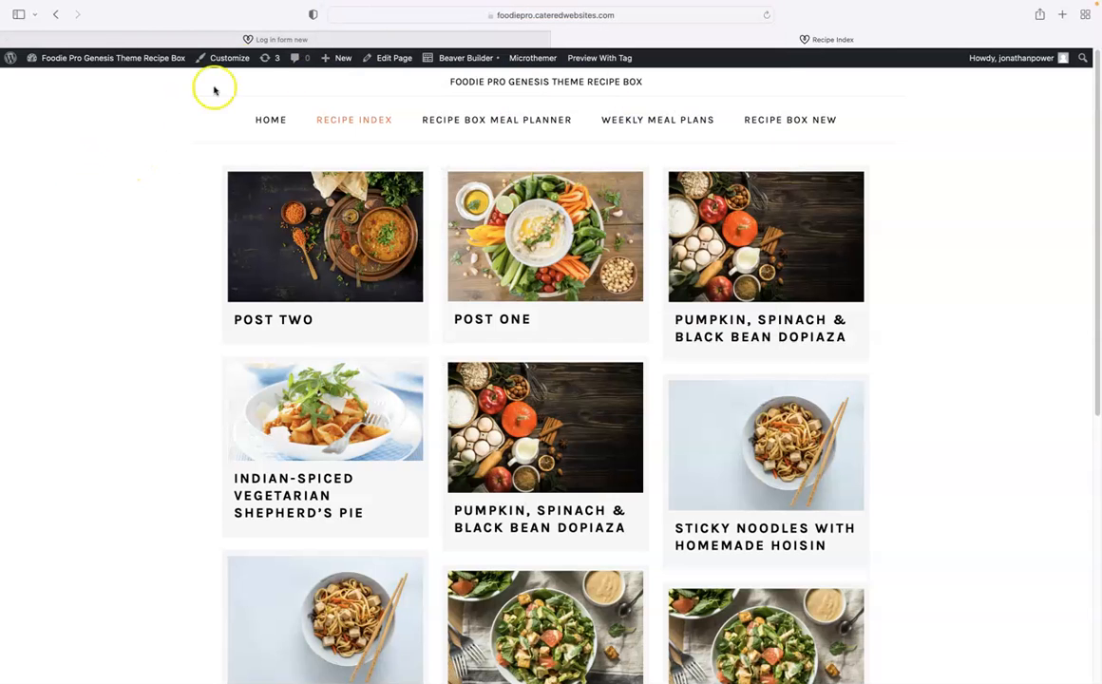
click(277, 40)
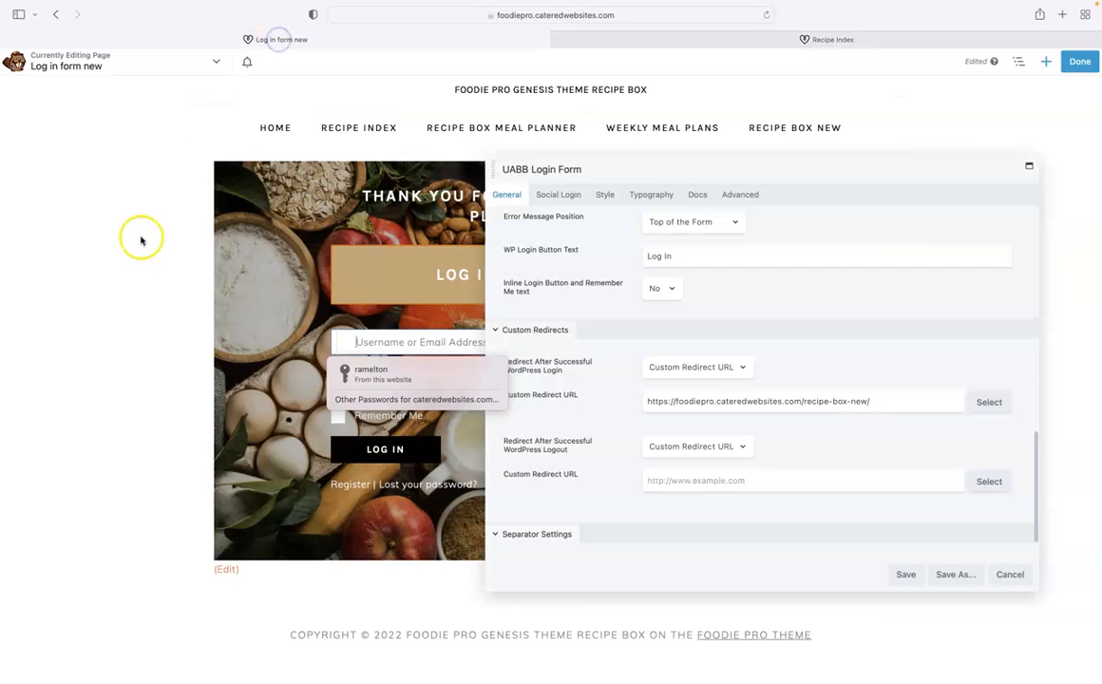
- Paste the /recipes/ address into the logout Custom Redirect URL field
click(670, 481)
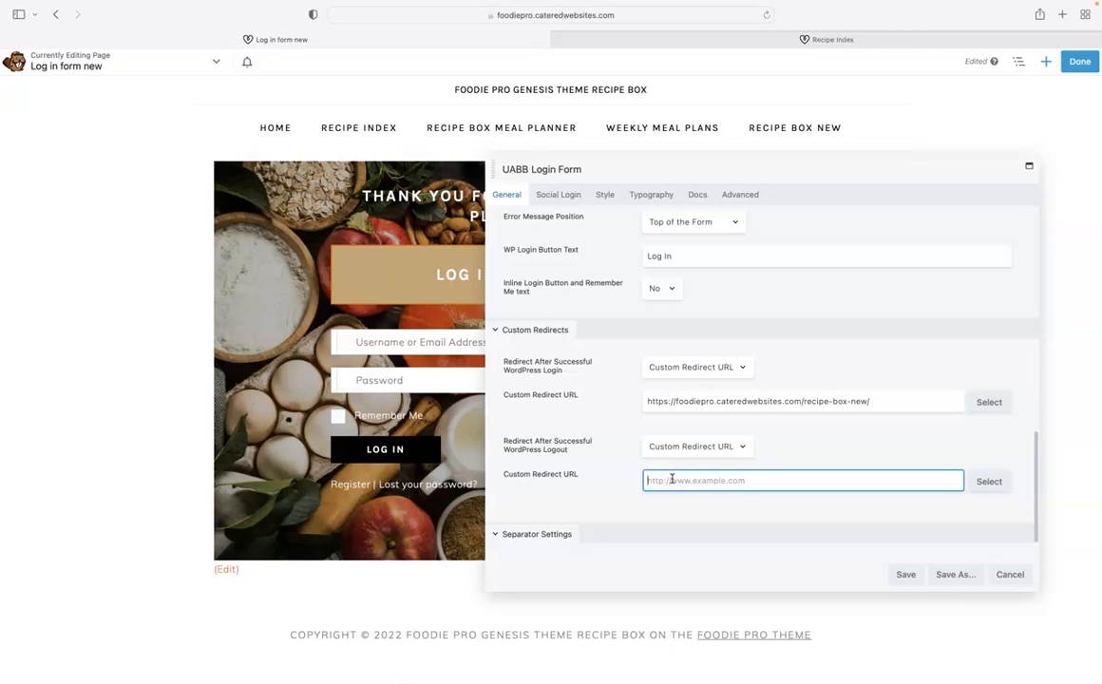
key(super+v)
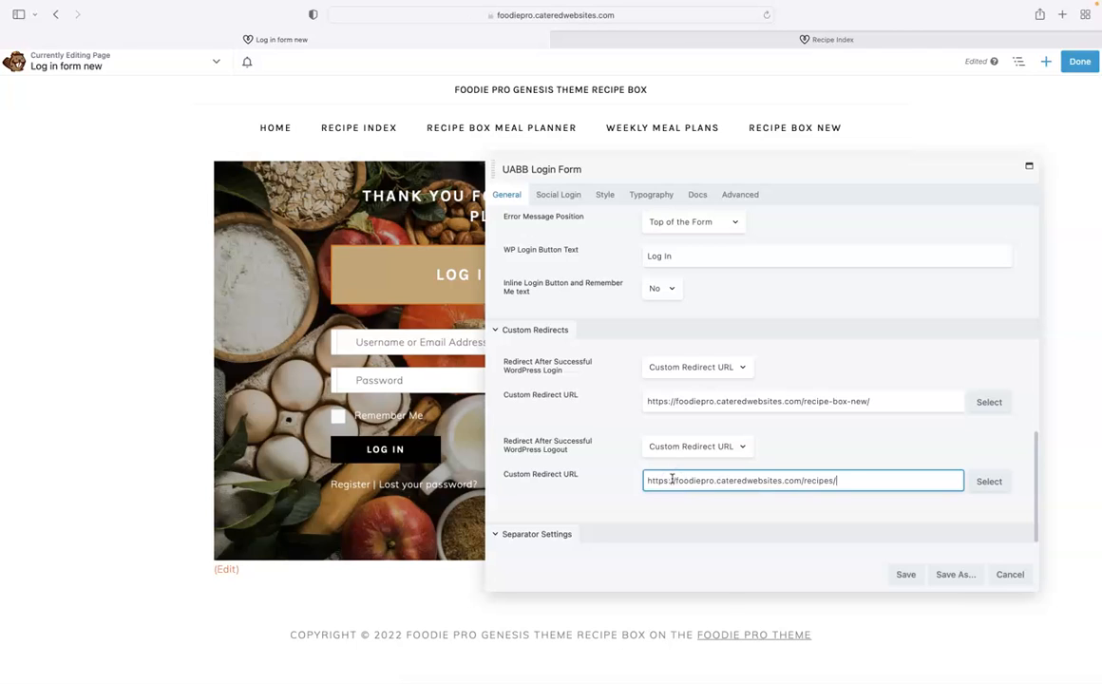
scroll(664, 496, down, 2)
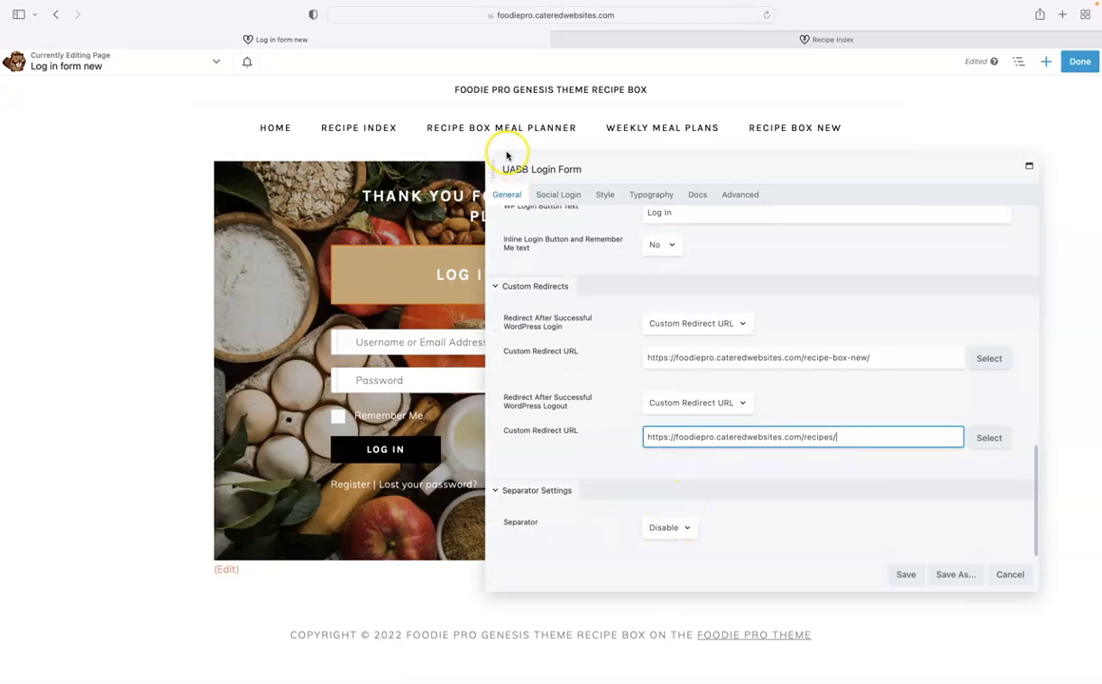
click(556, 194)
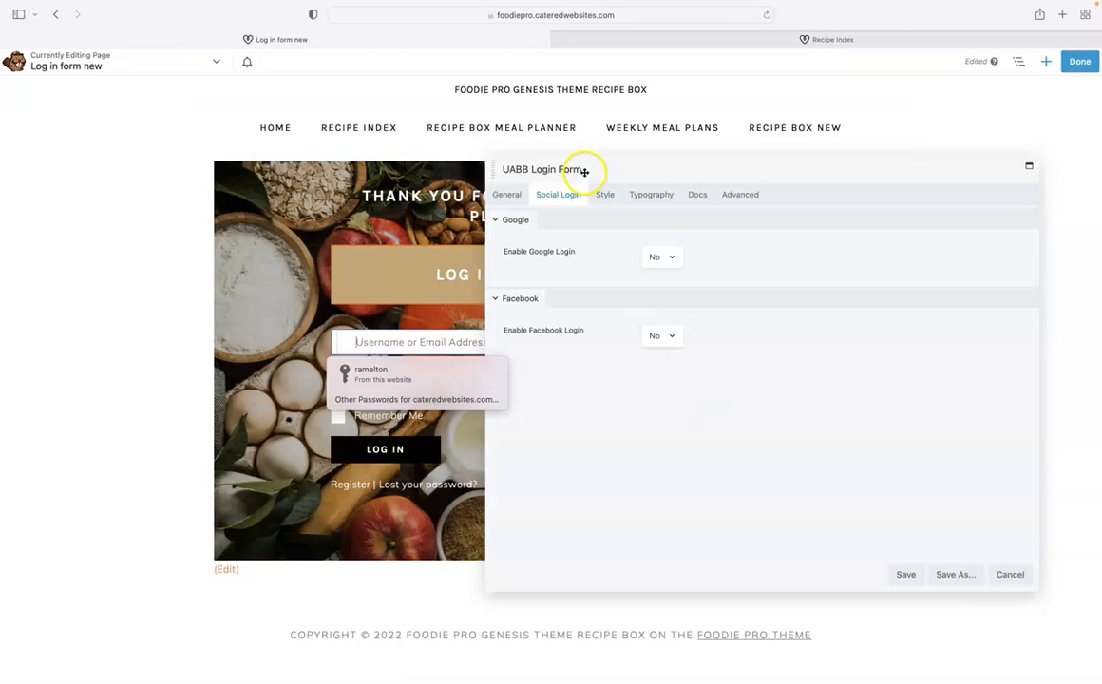
- Show the login form's Style settings and scroll to the Input options
click(606, 199)
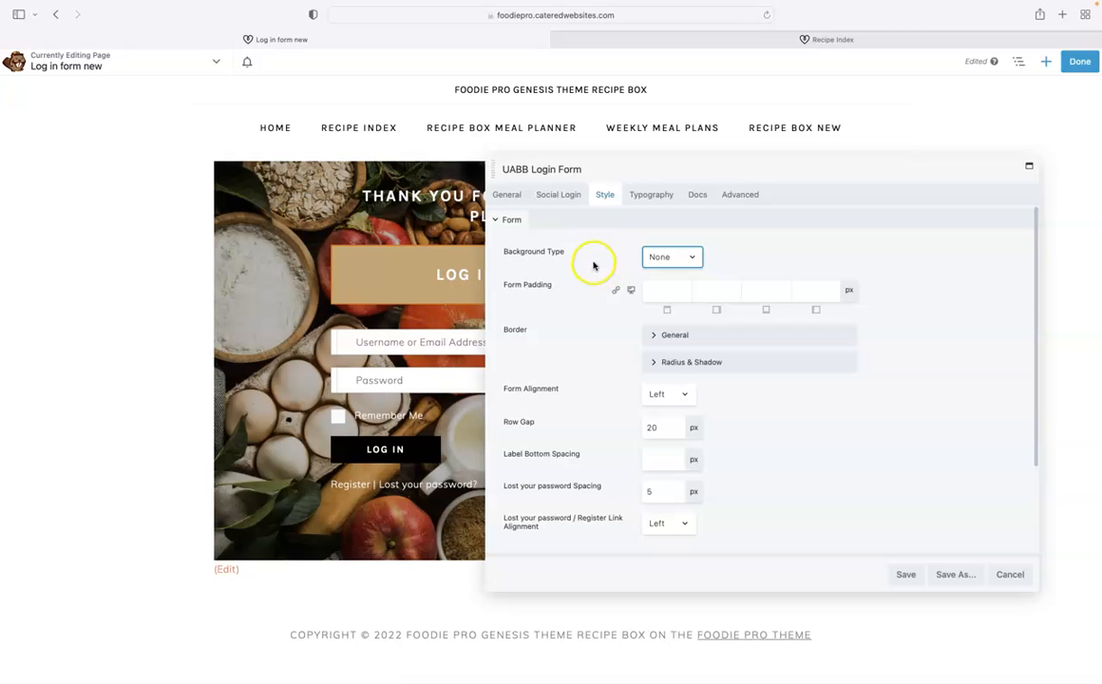
scroll(598, 290, down, 3)
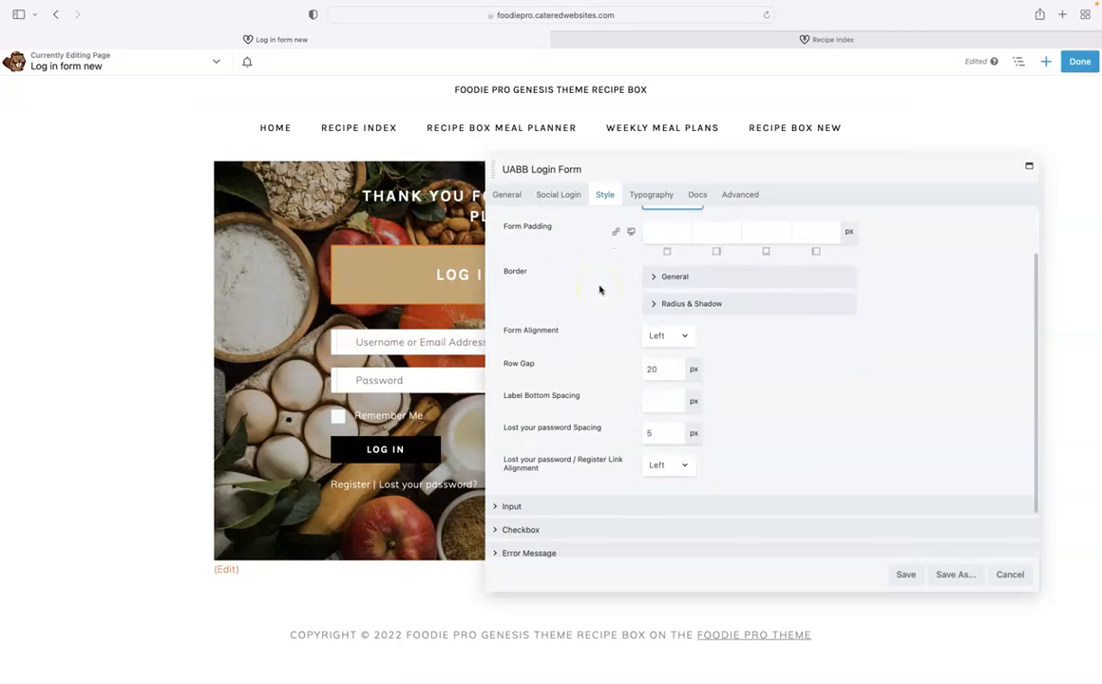
scroll(599, 290, down, 3)
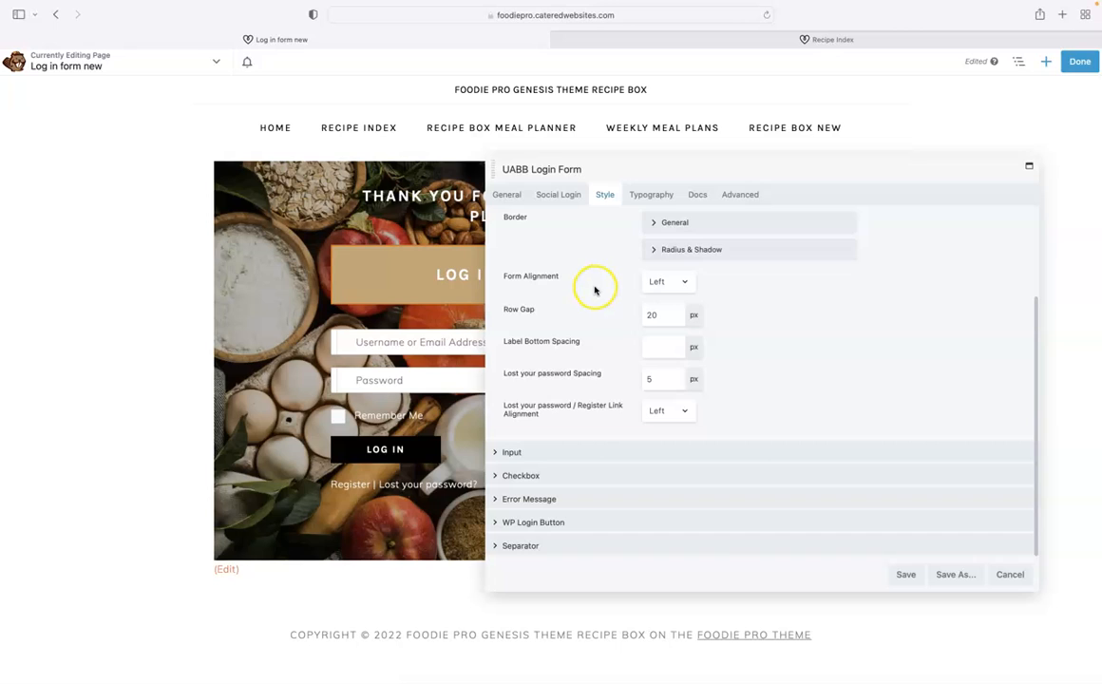
scroll(592, 295, up, 3)
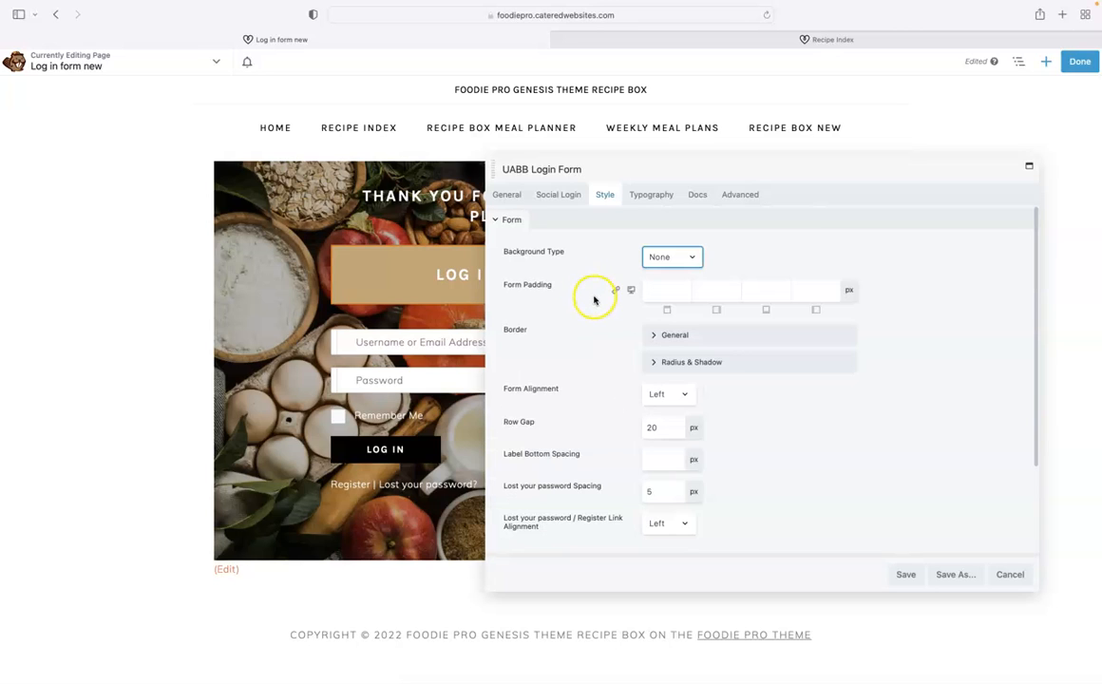
scroll(592, 300, down, 3)
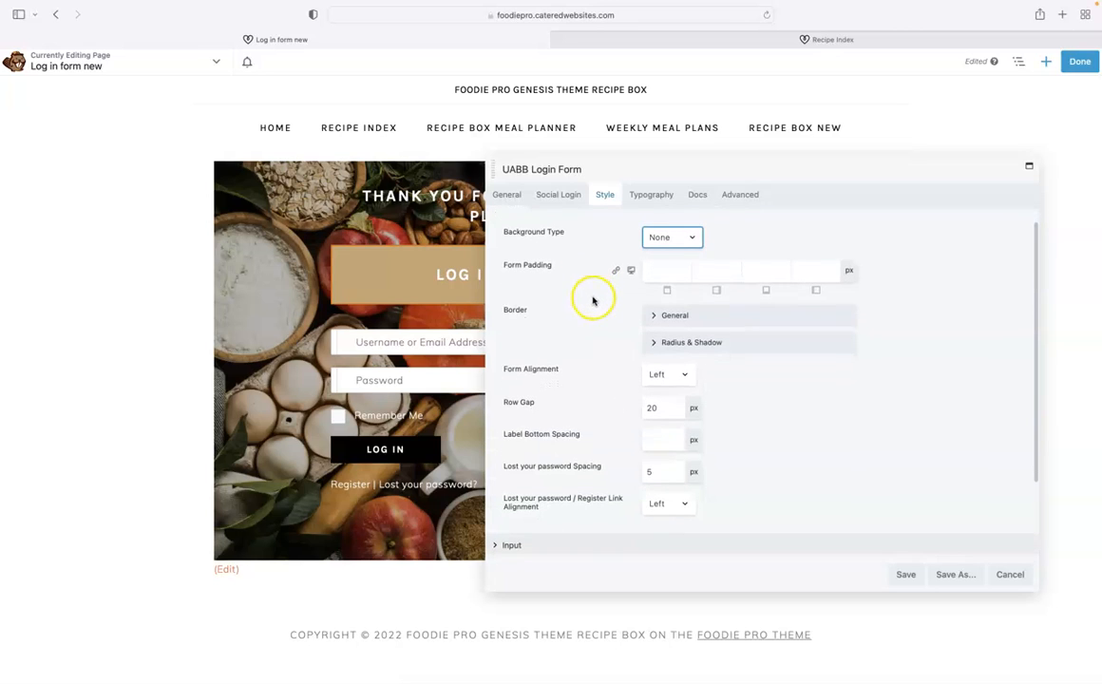
scroll(591, 302, down, 2)
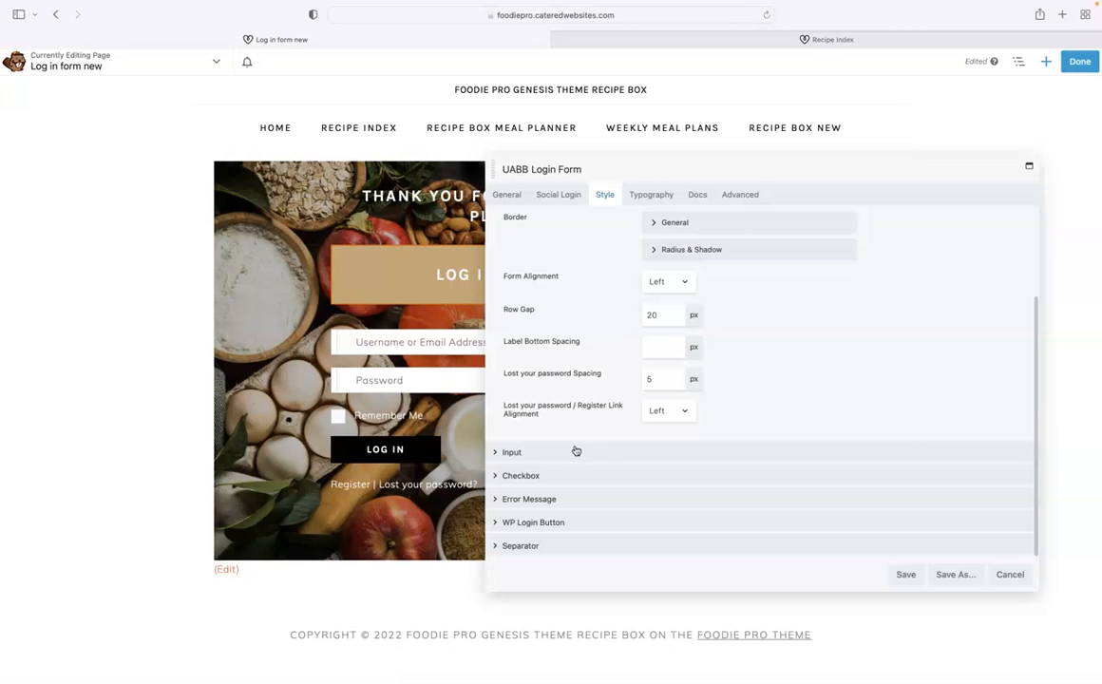
- Expand the Input section and make the eye icon colour green
click(523, 453)
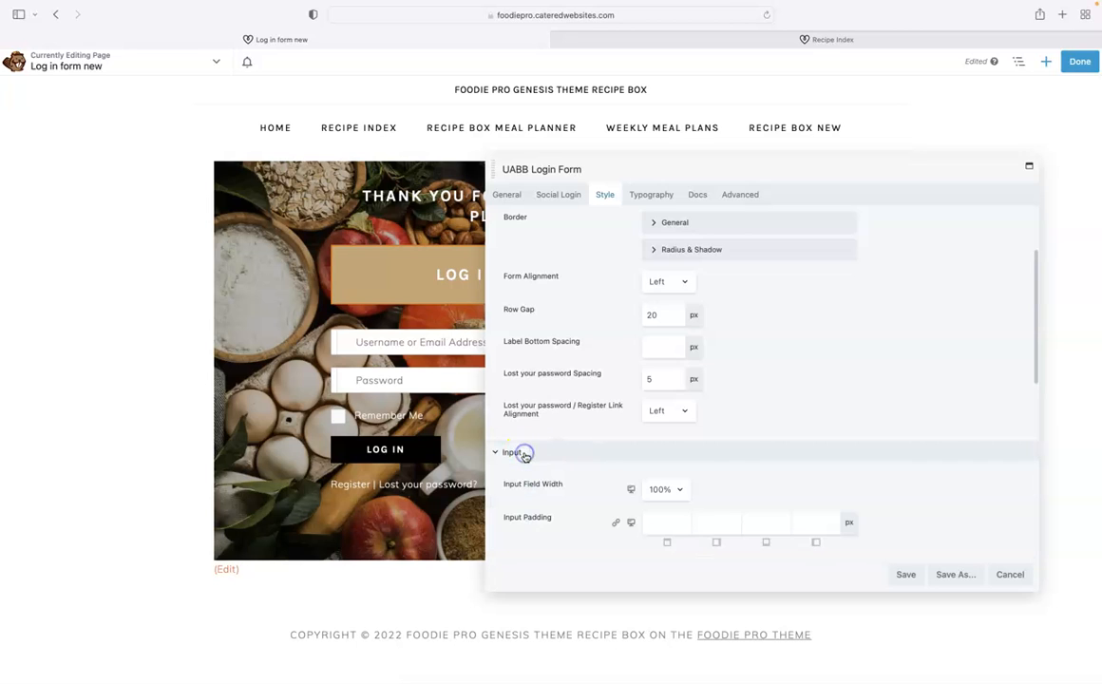
scroll(584, 404, down, 5)
scroll(582, 478, down, 4)
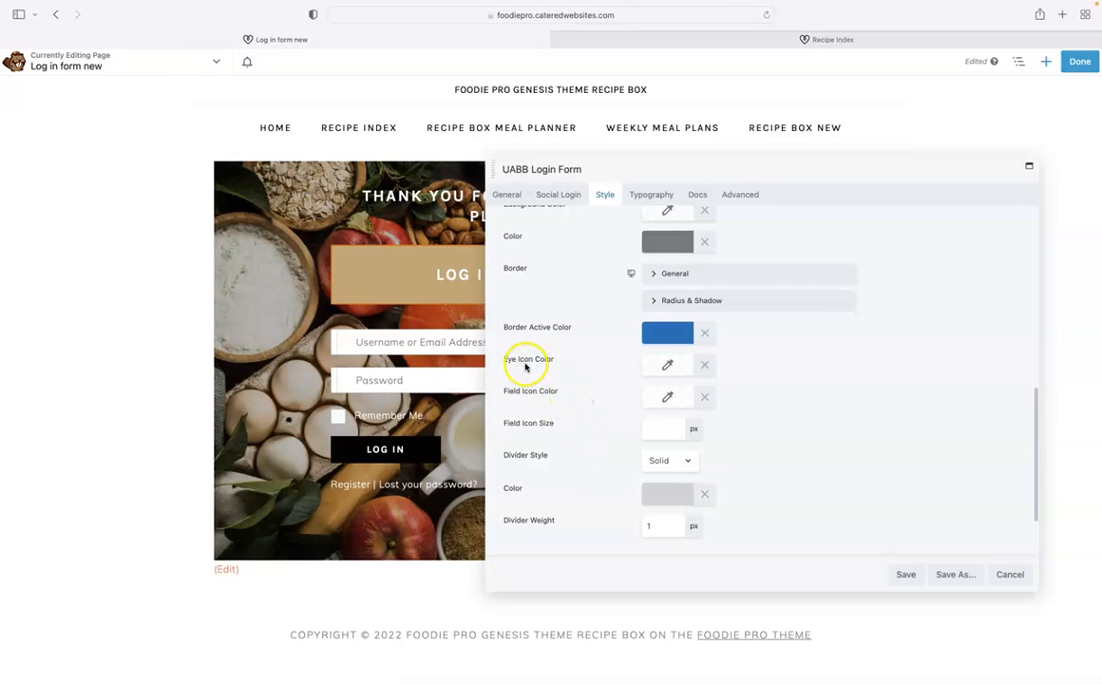
click(666, 368)
click(708, 421)
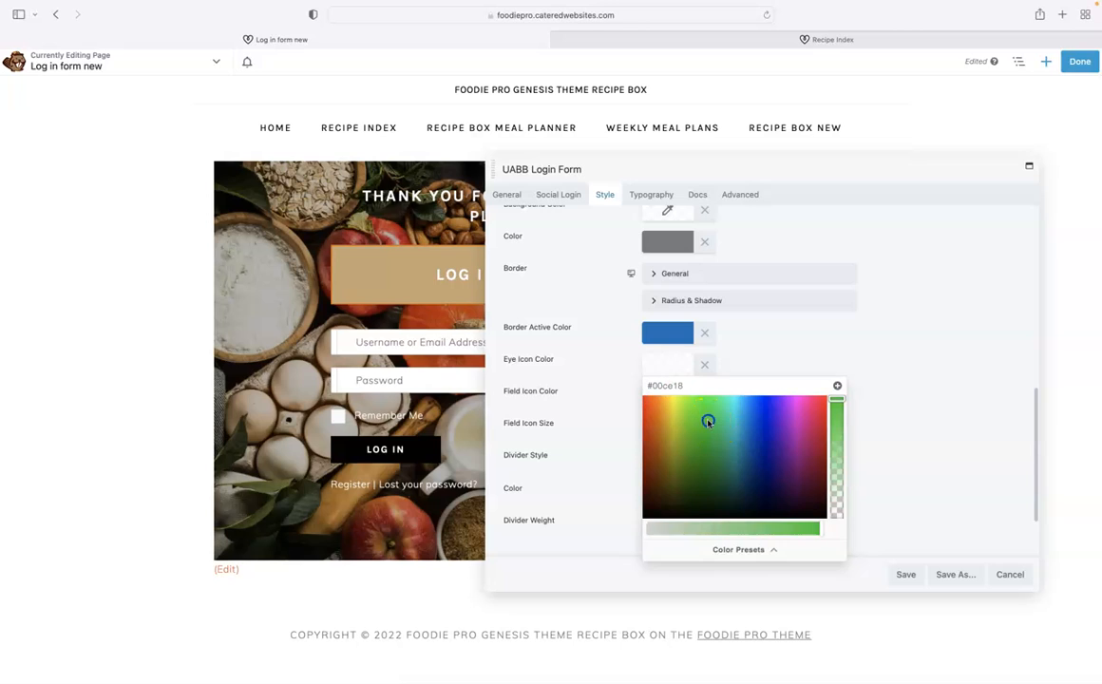
drag(759, 417, 711, 450)
click(757, 338)
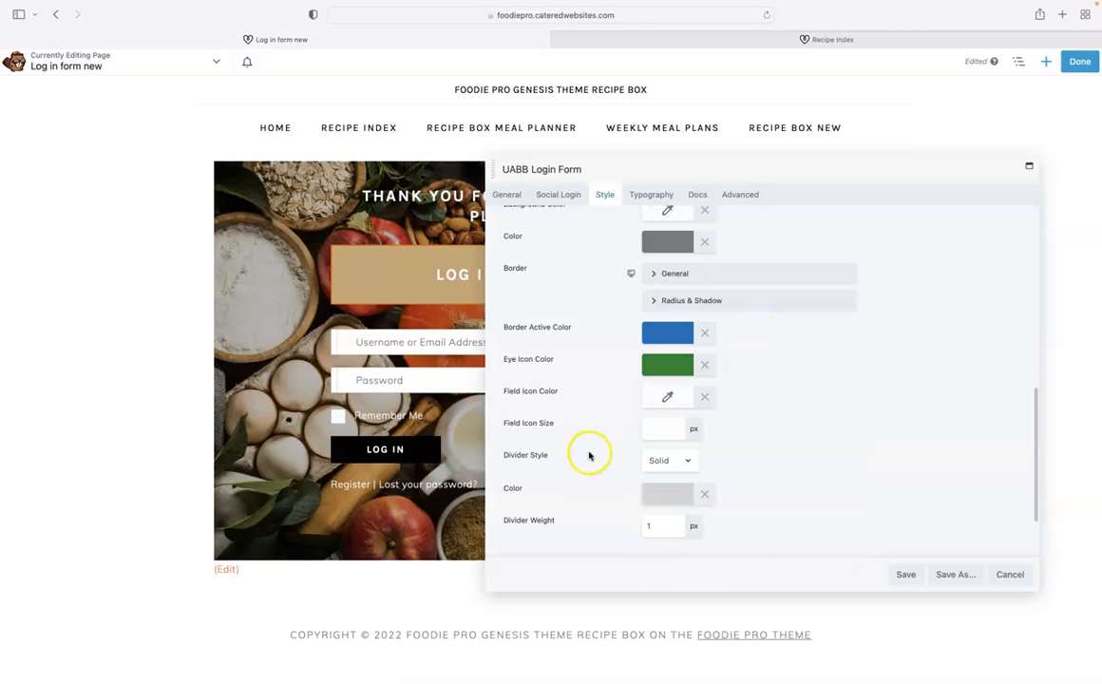
- Set the field icon colour to dark green #00873a and save it as a preset
click(666, 401)
mouse_move(701, 487)
mouse_down()
mouse_move(714, 505)
mouse_move(718, 486)
mouse_up()
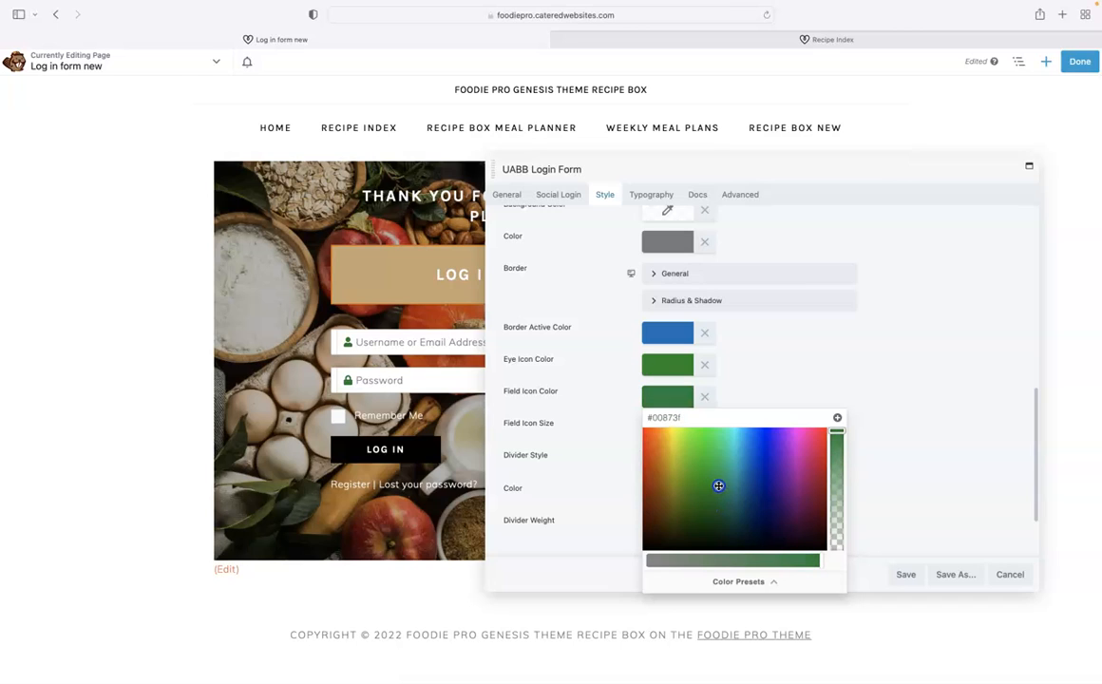
click(787, 363)
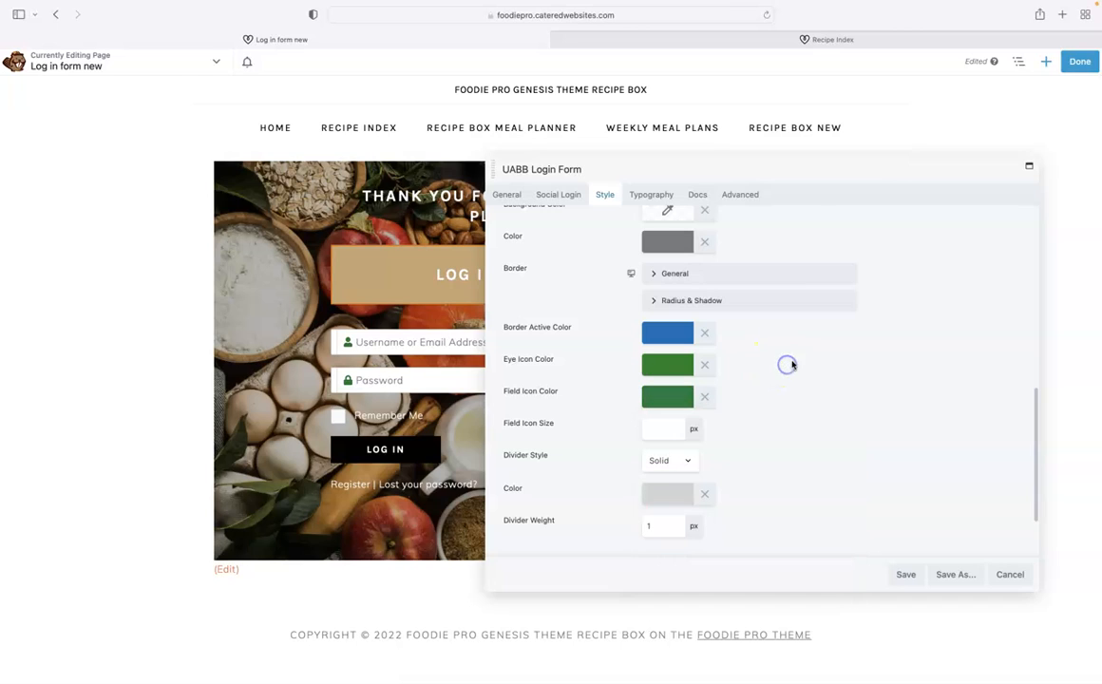
click(666, 399)
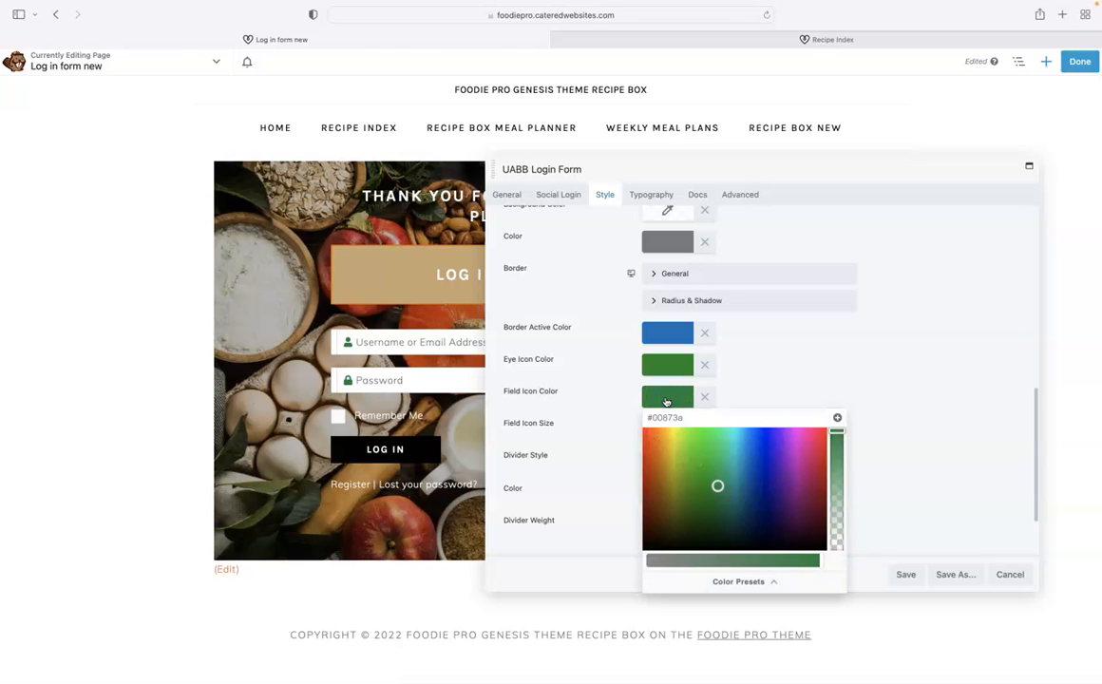
click(838, 419)
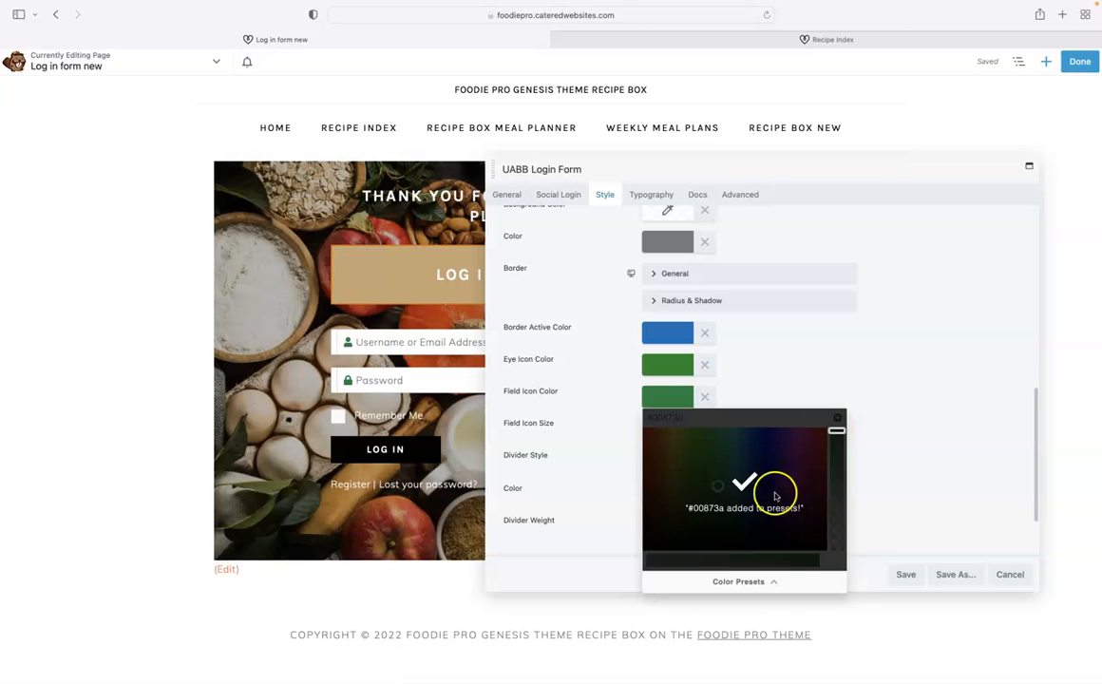
click(765, 379)
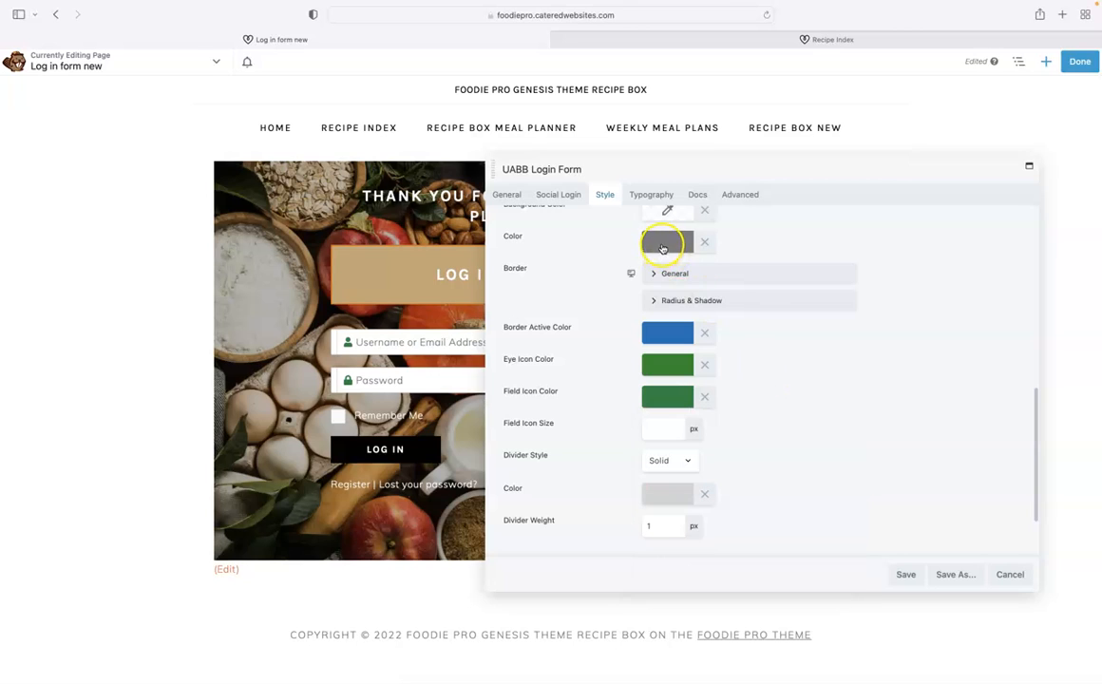
- Apply the saved #00873a preset to the input text colour and verify the field icon value
click(657, 245)
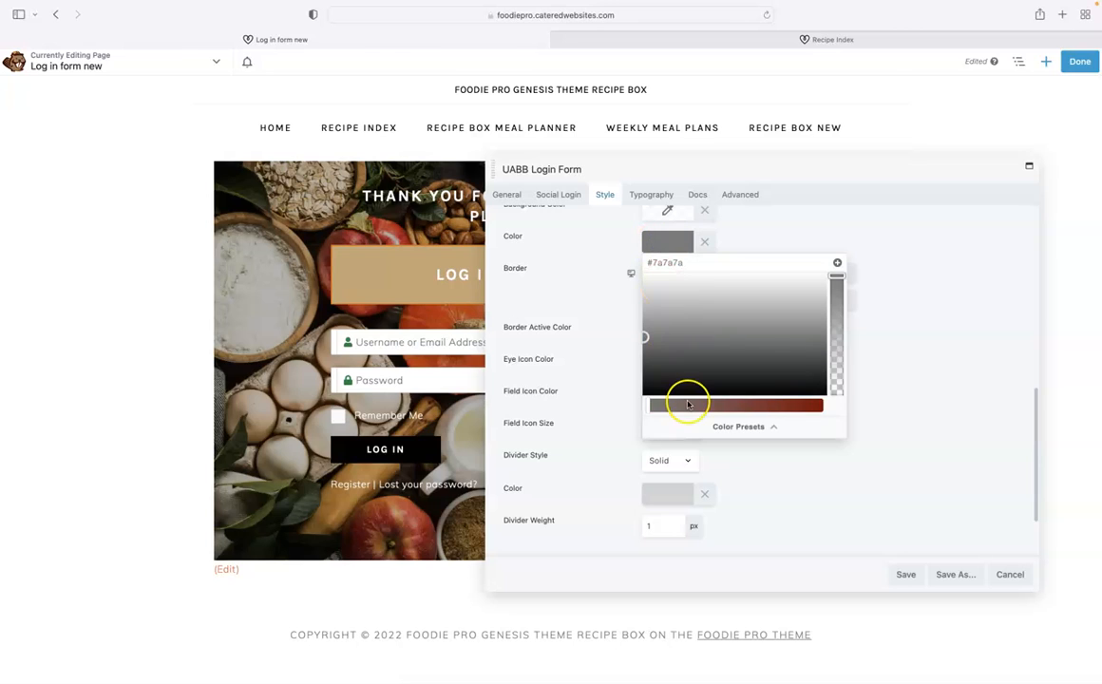
click(710, 426)
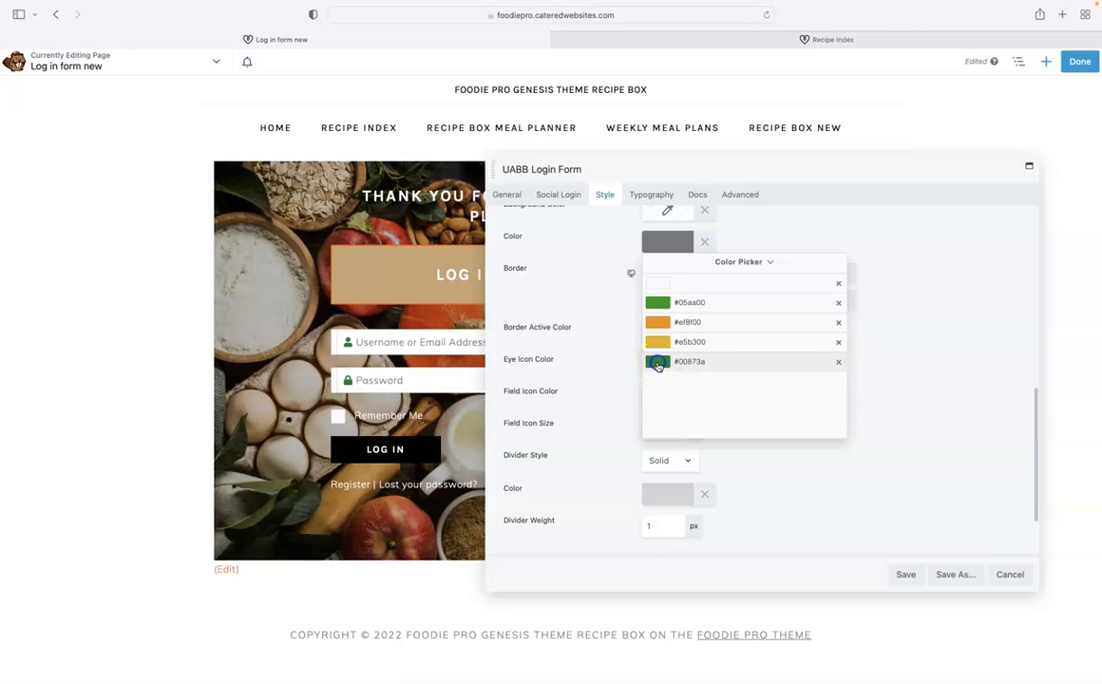
click(657, 362)
click(870, 324)
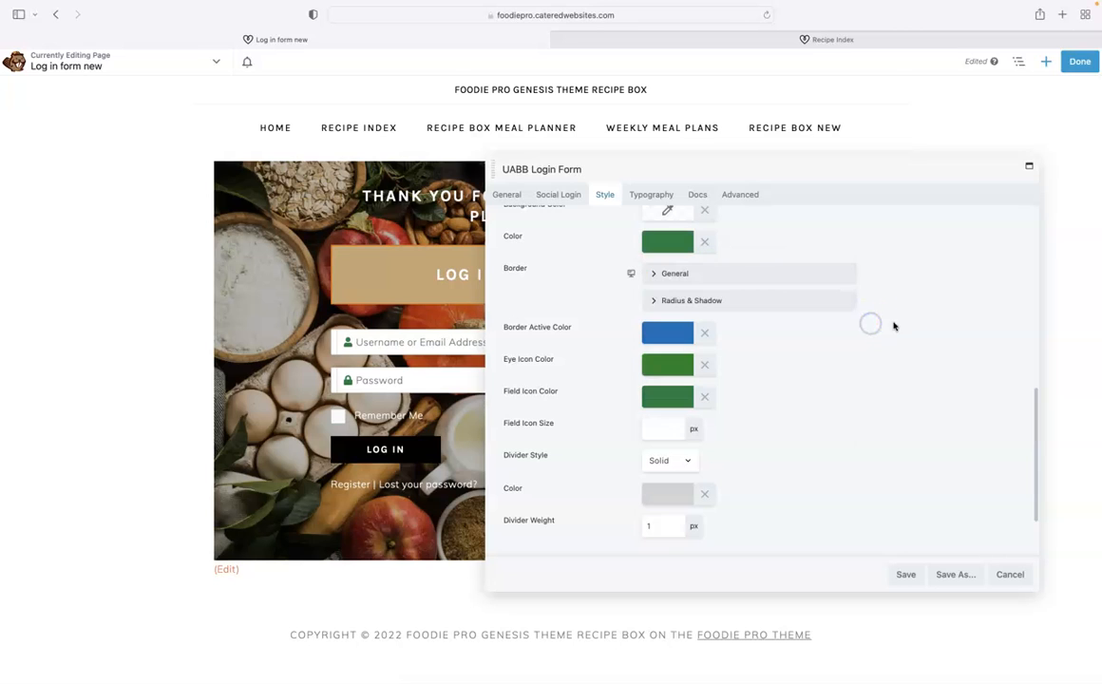
scroll(923, 357, down, 3)
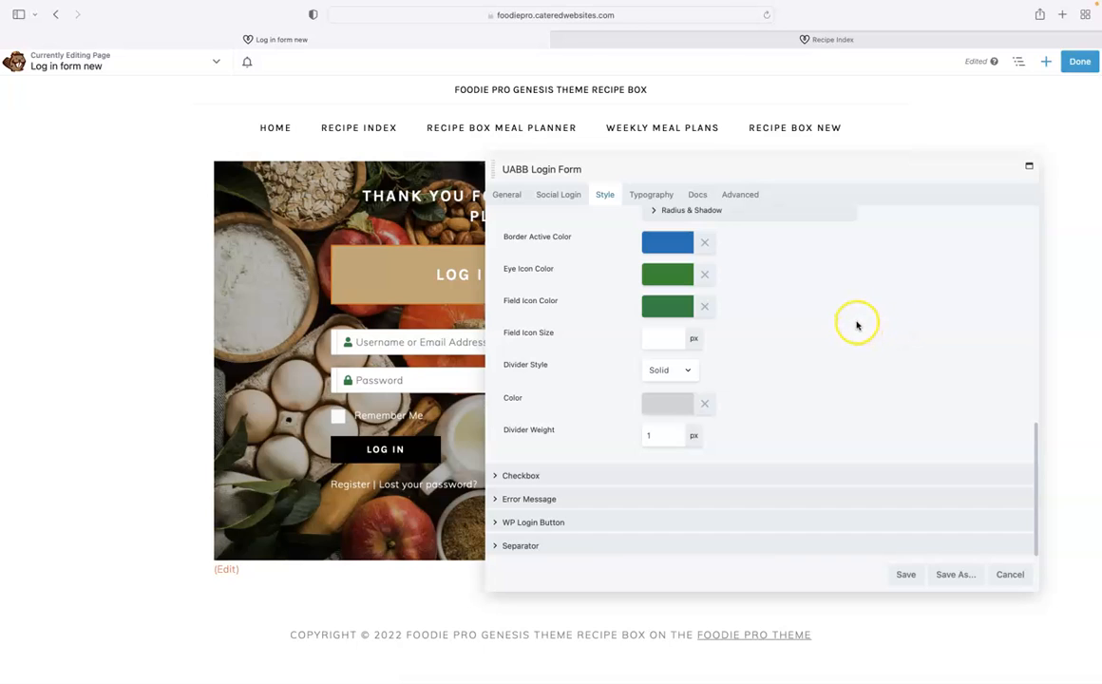
click(668, 312)
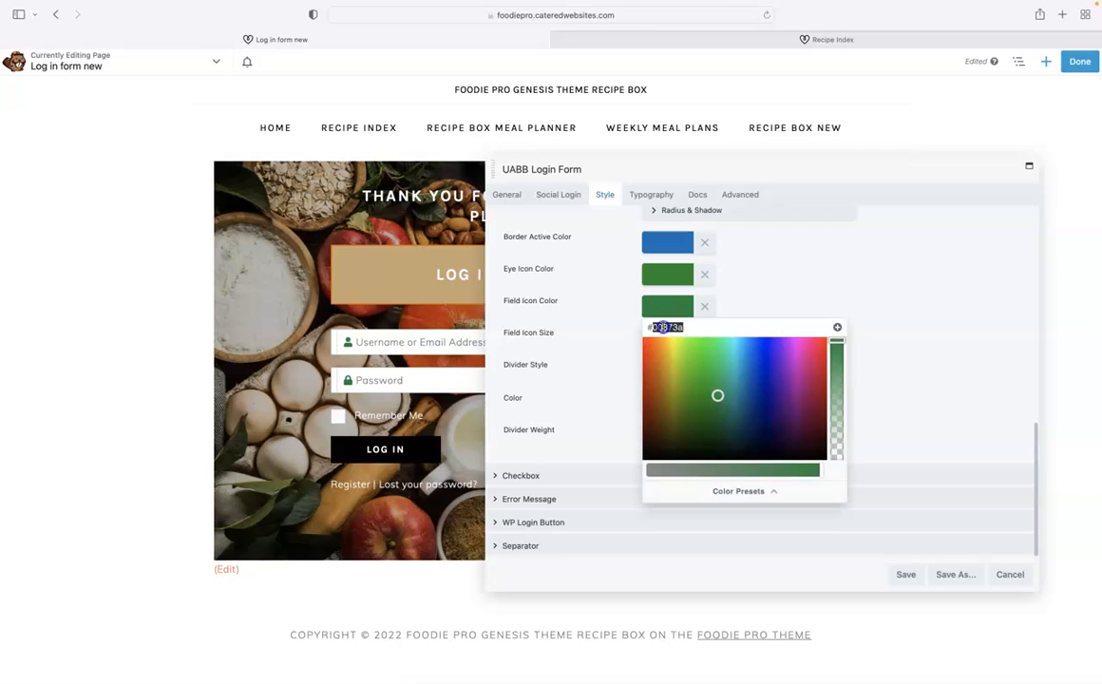
click(793, 280)
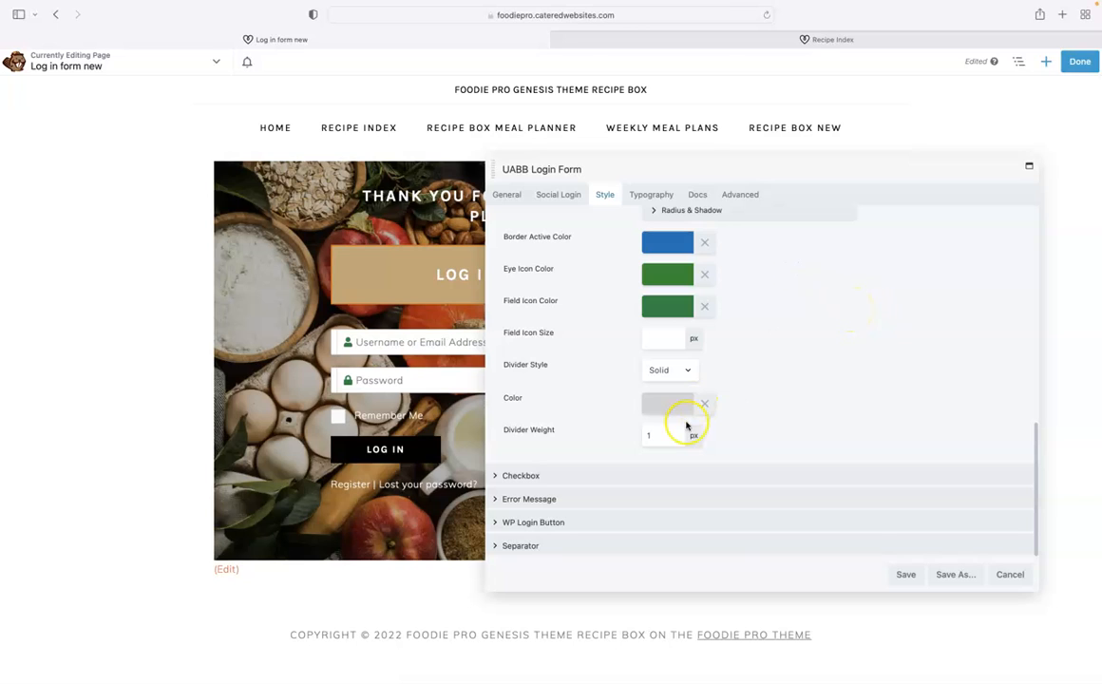
- Save the login form style changes and publish the page
click(903, 576)
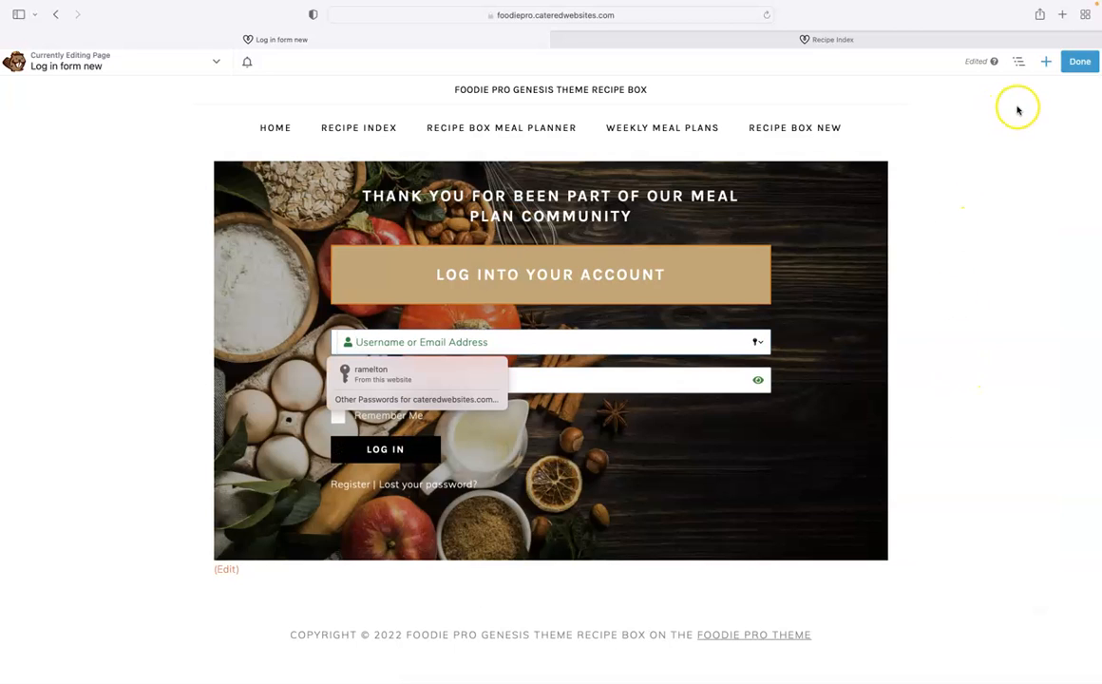
click(1077, 64)
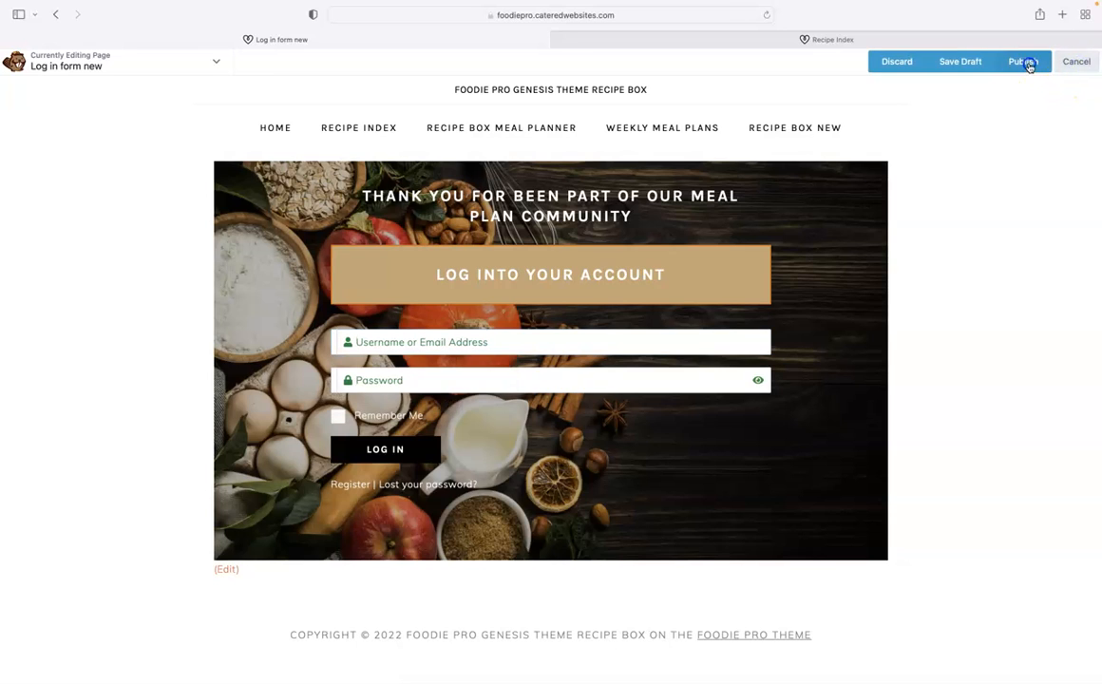
click(1027, 63)
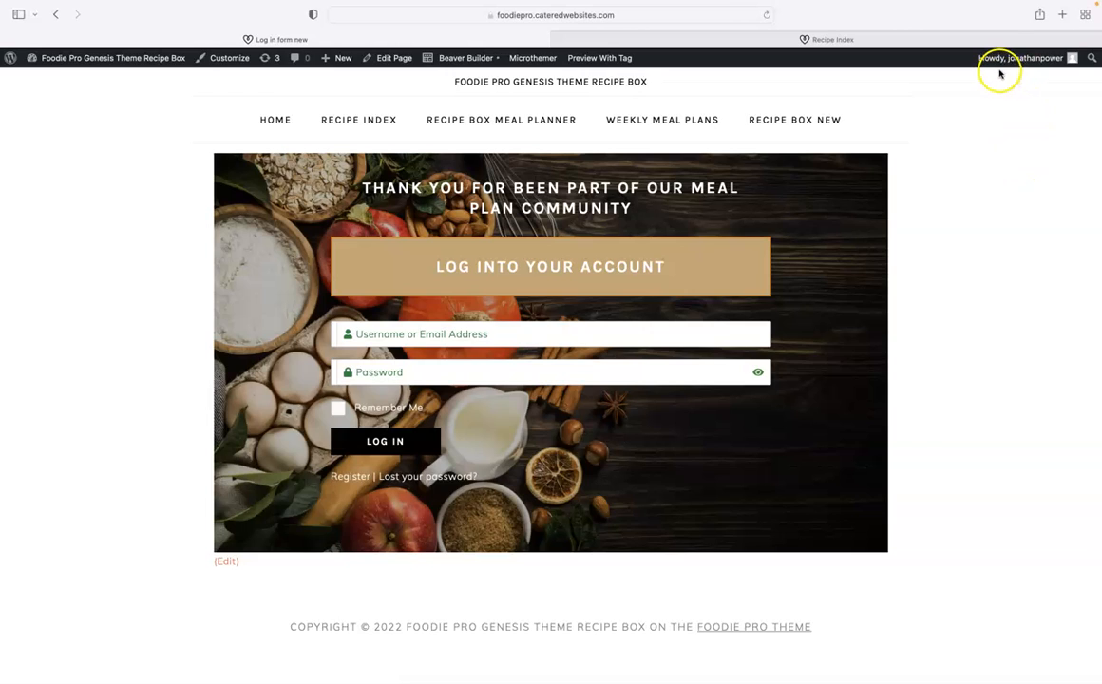
- Log out, return to the 'Log in form new' page, and log in through its form
mouse_move(1005, 64)
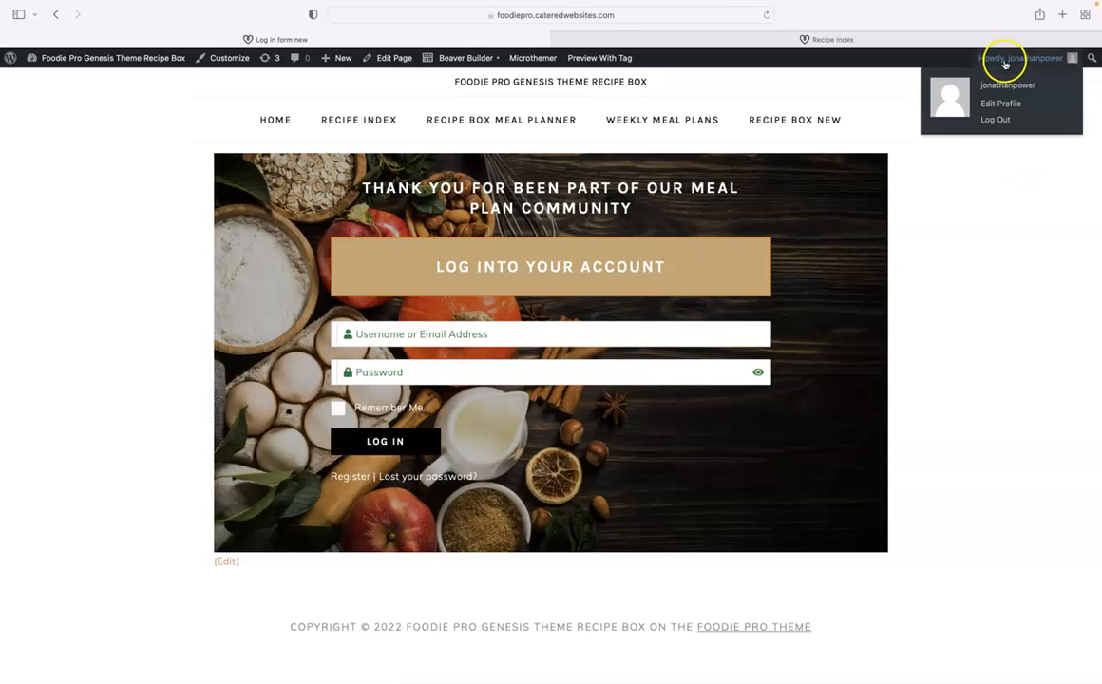
click(993, 120)
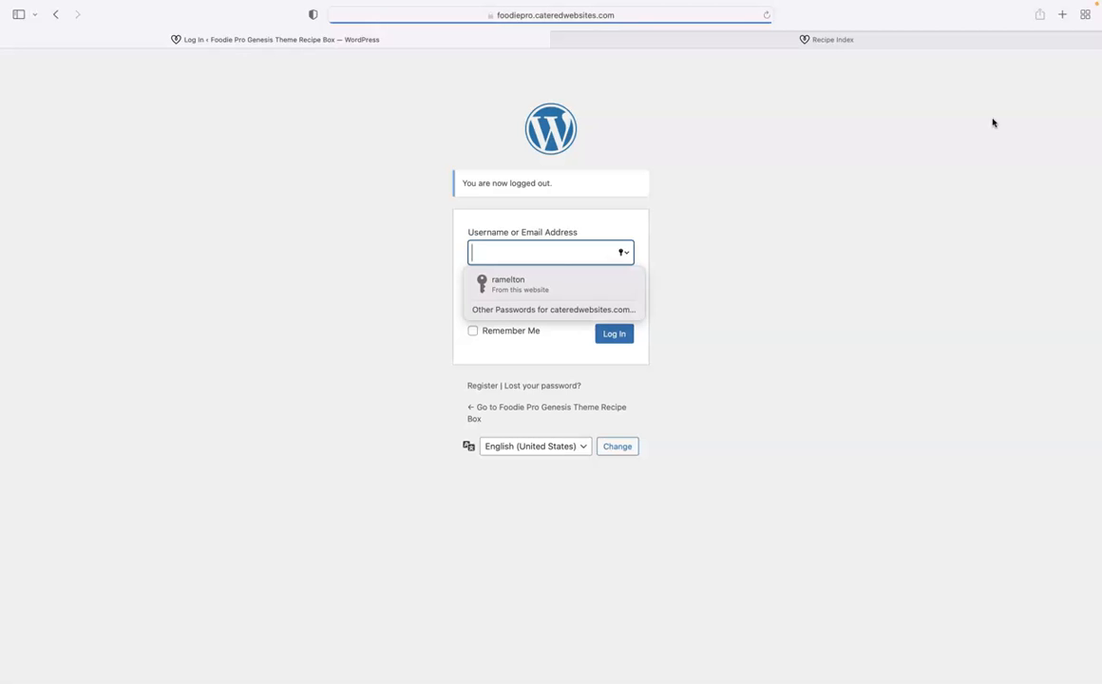
click(521, 410)
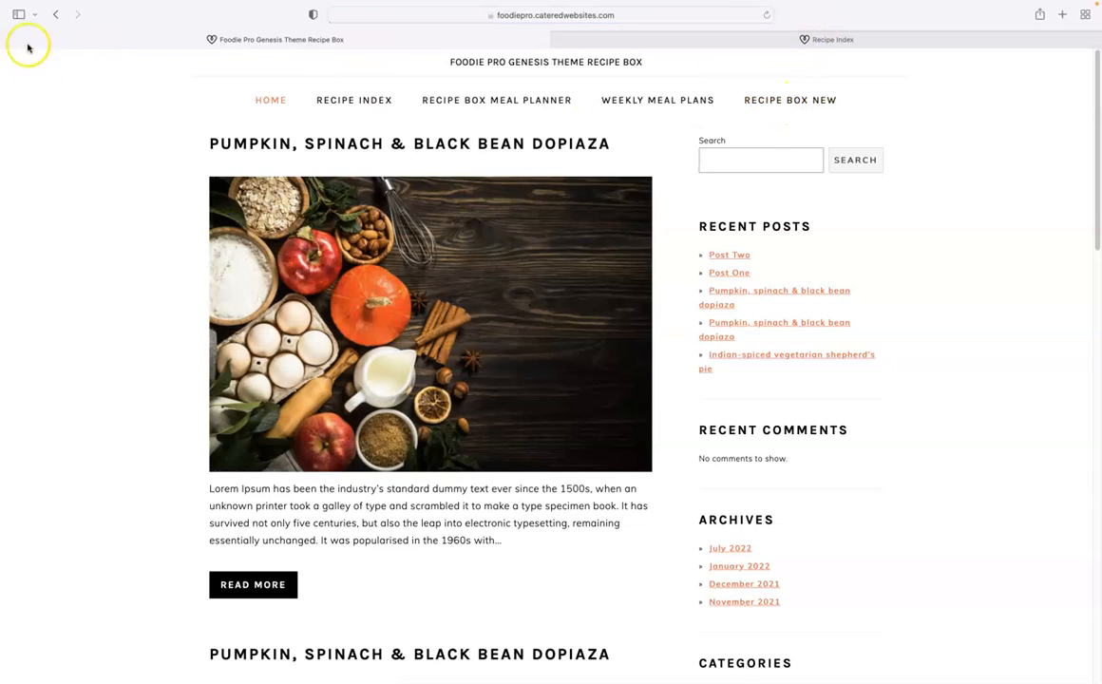
click(56, 15)
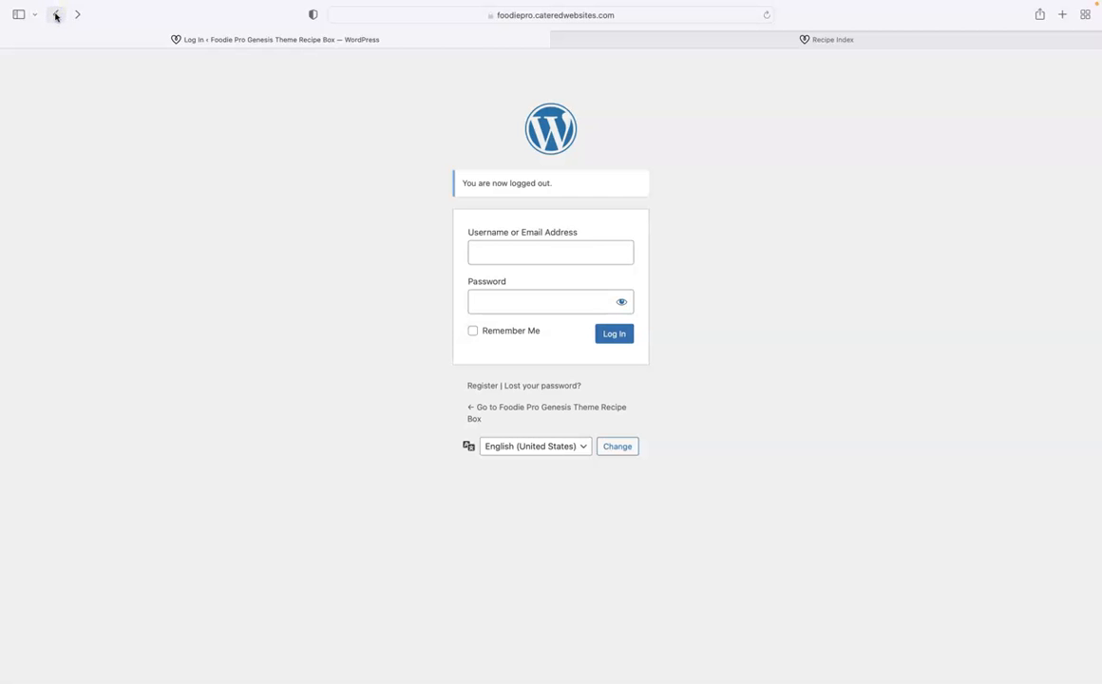
click(55, 15)
click(82, 211)
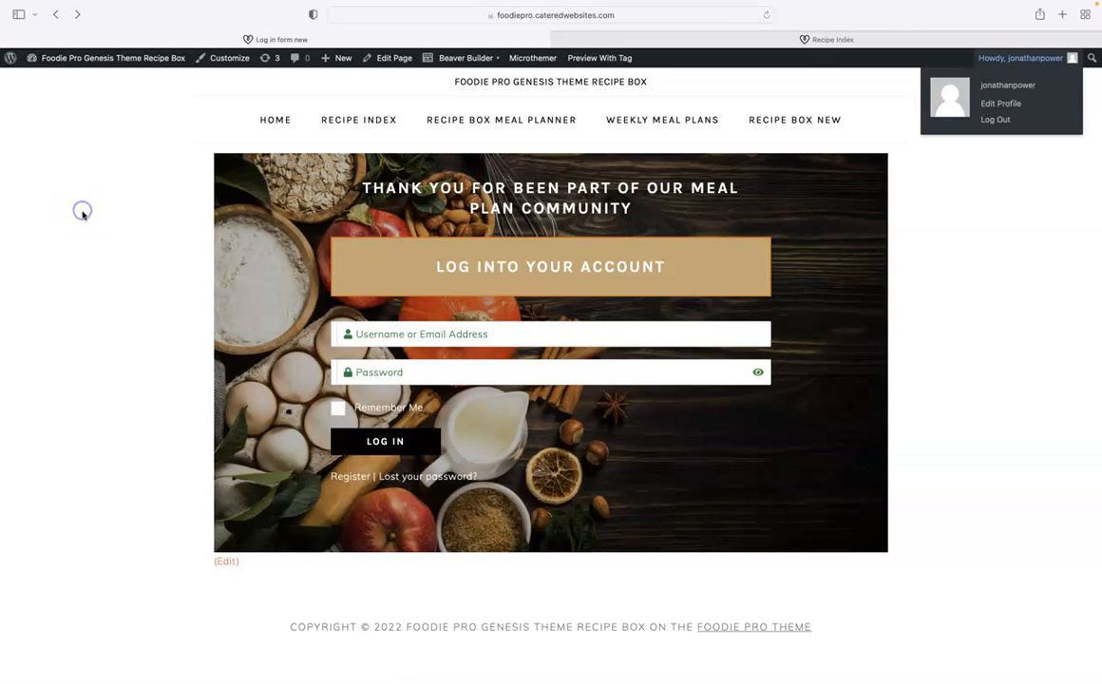
click(363, 444)
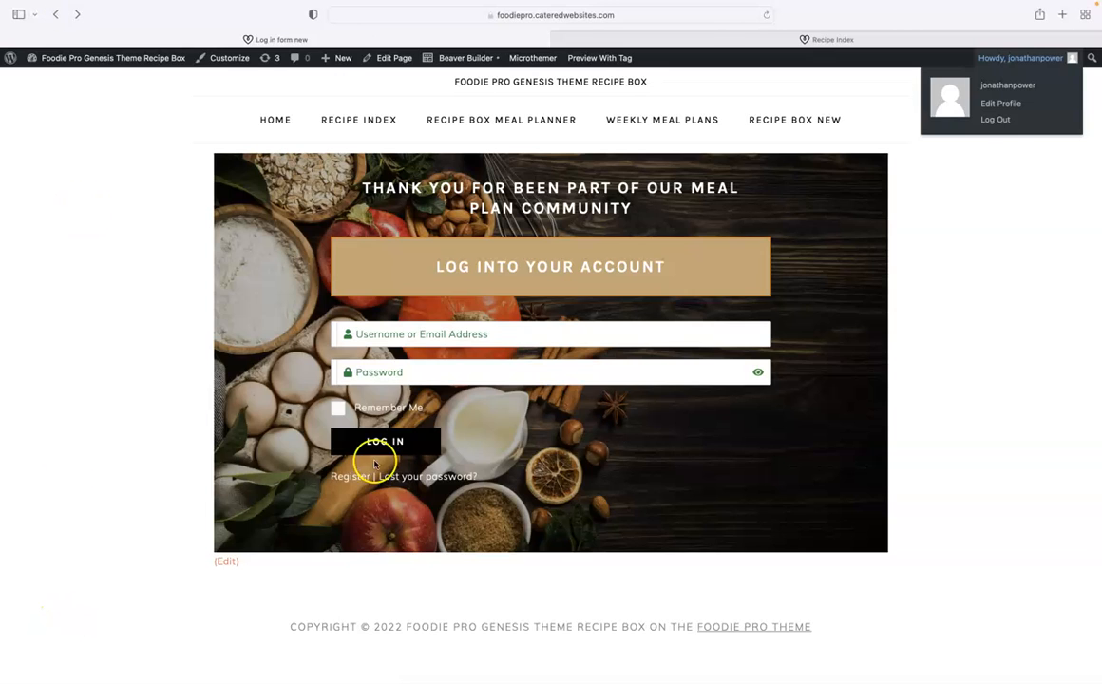
- Go from the login page tab to the WordPress Appearance > Menus editor
click(286, 40)
mouse_move(523, 95)
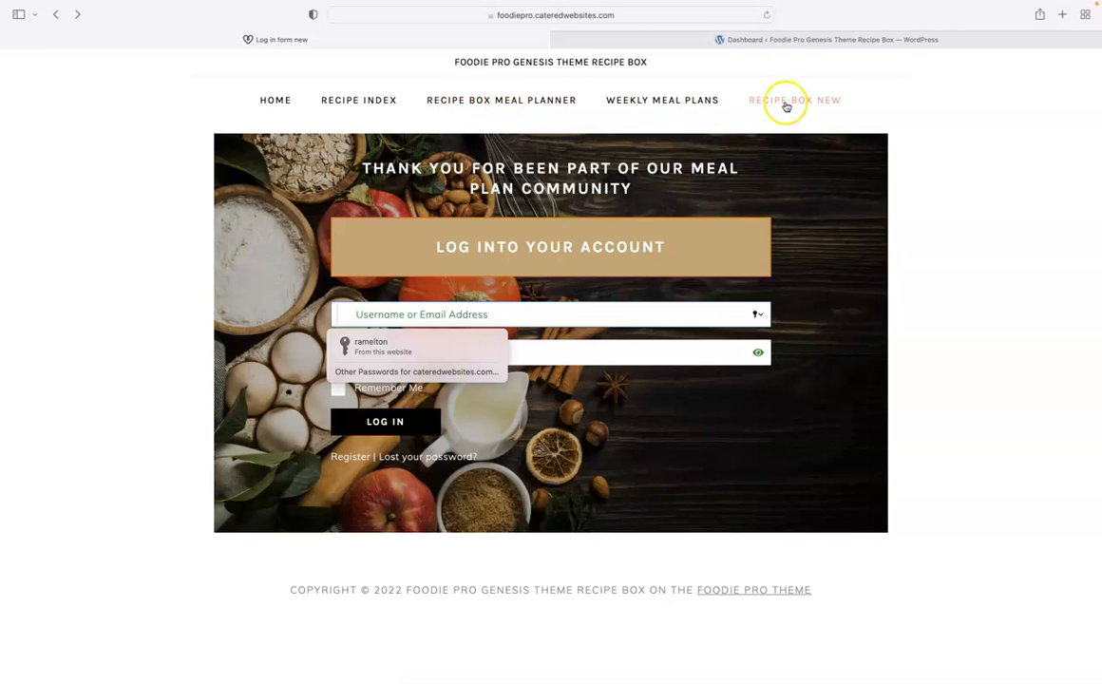
click(744, 41)
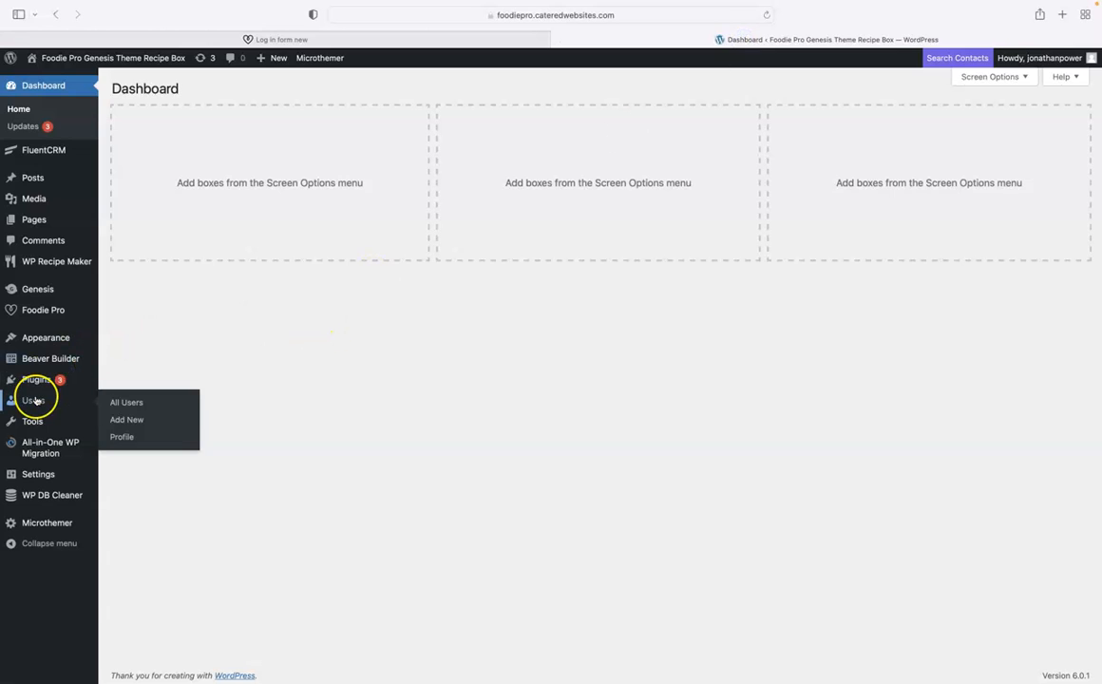
mouse_move(40, 340)
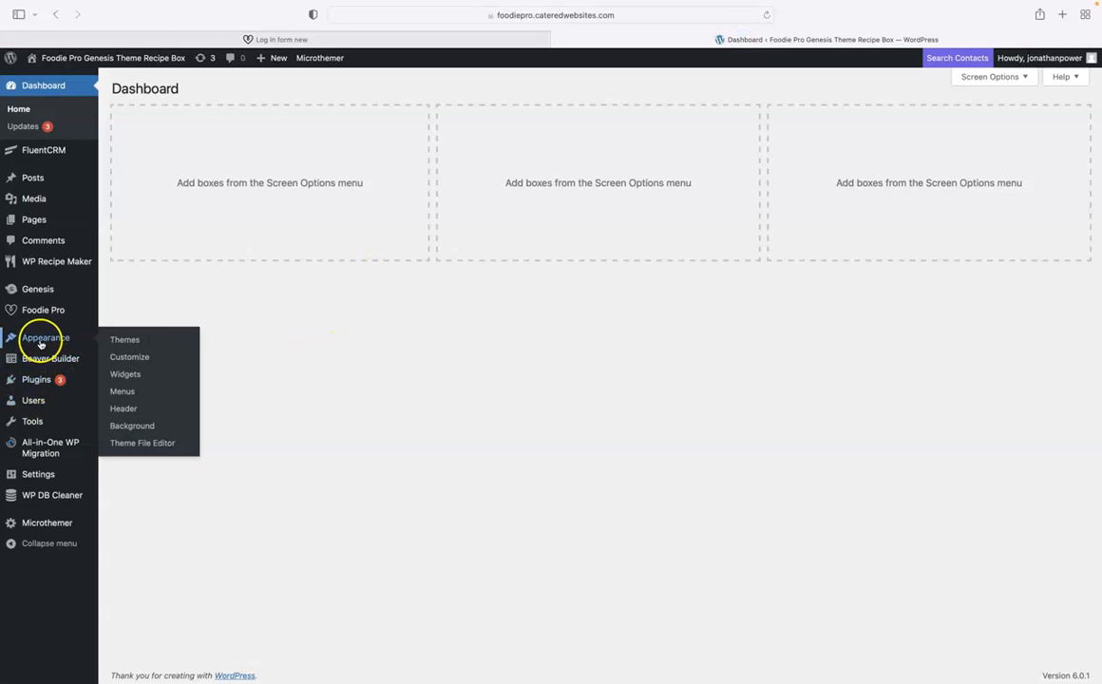
click(121, 393)
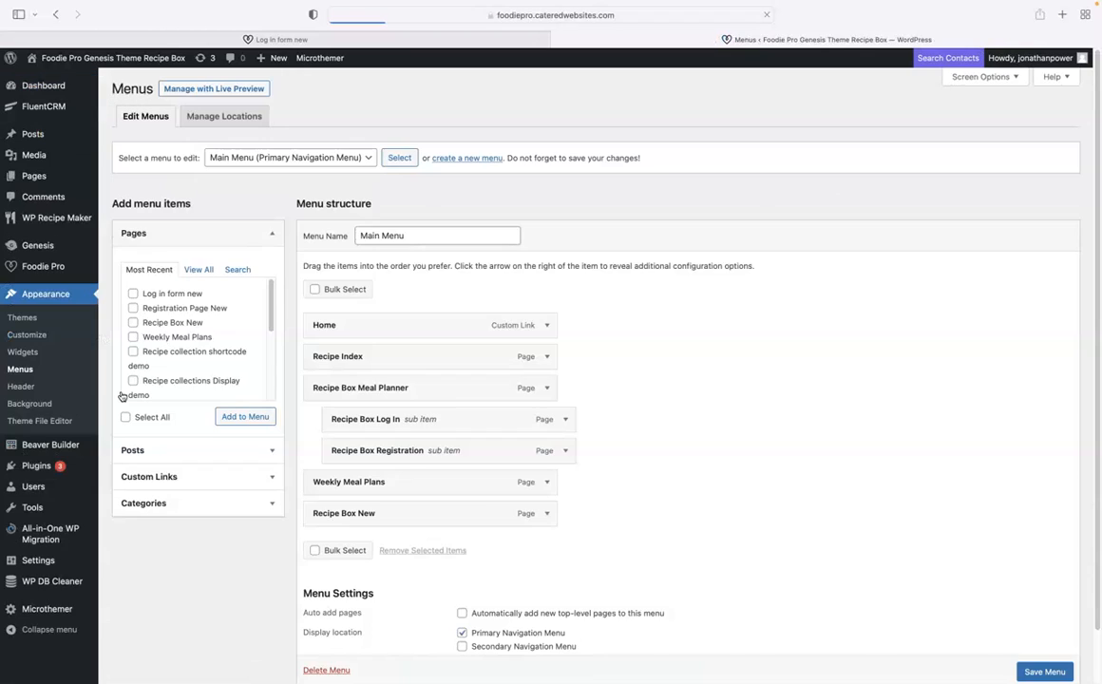
- Add Log in form new and Registration Page New to Main Menu under Recipe Box New
click(383, 236)
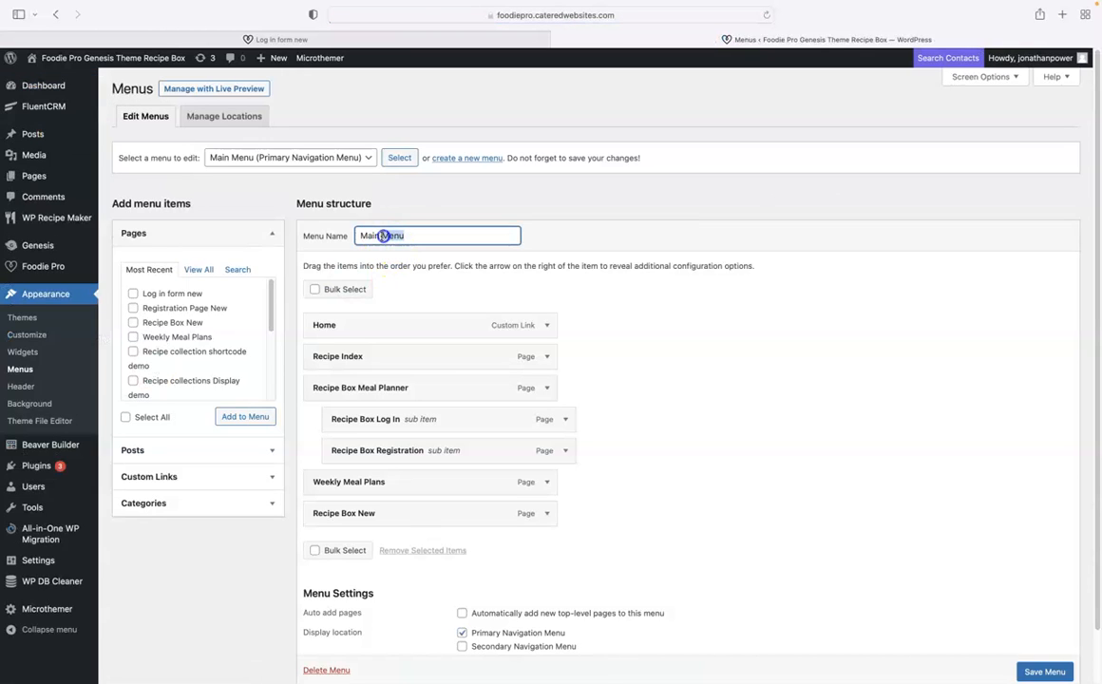
drag(367, 236, 386, 229)
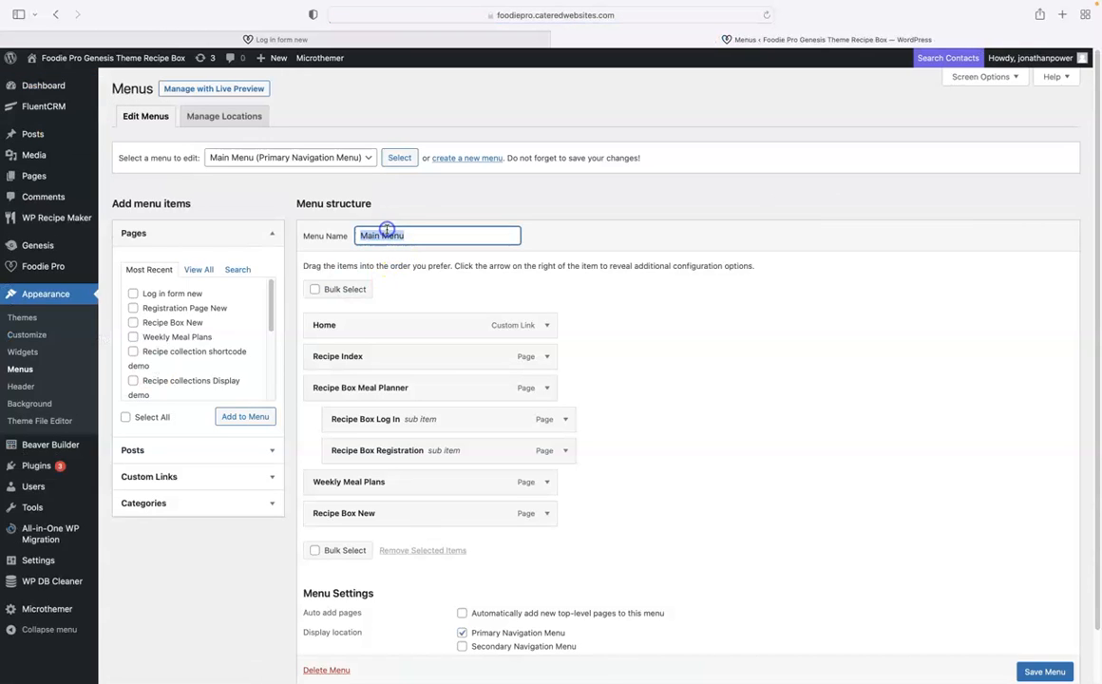
click(133, 294)
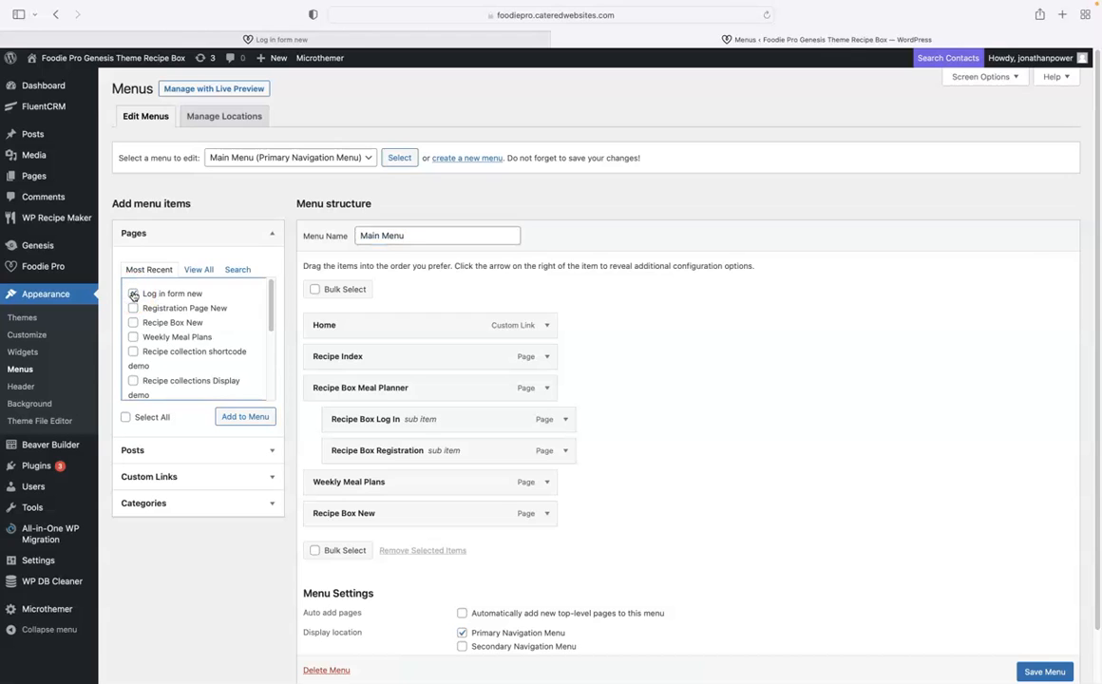
click(132, 309)
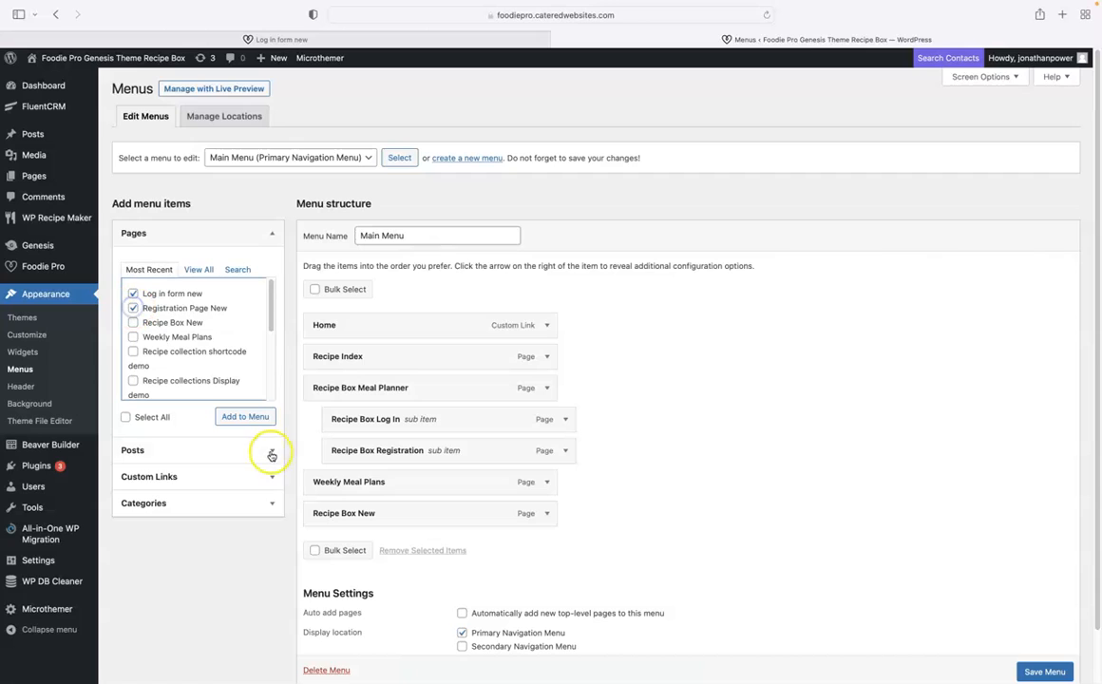
click(245, 419)
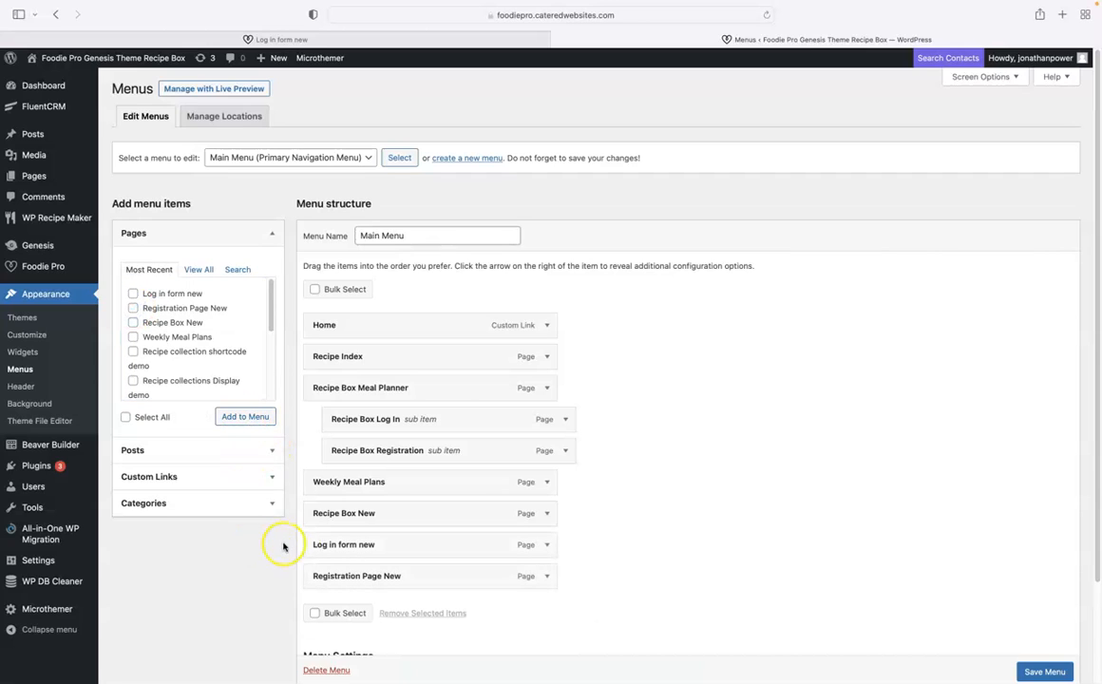
drag(332, 551, 364, 580)
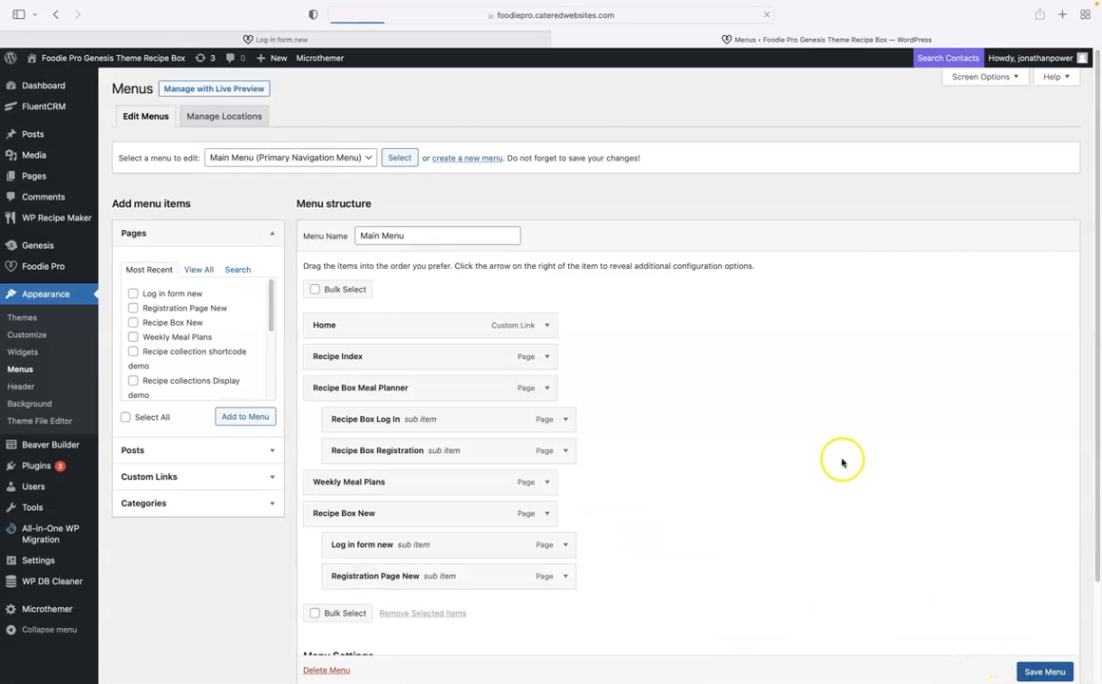
- Reload the site and visit Log in form new and Registration Page New from the Recipe Box New menu
click(348, 40)
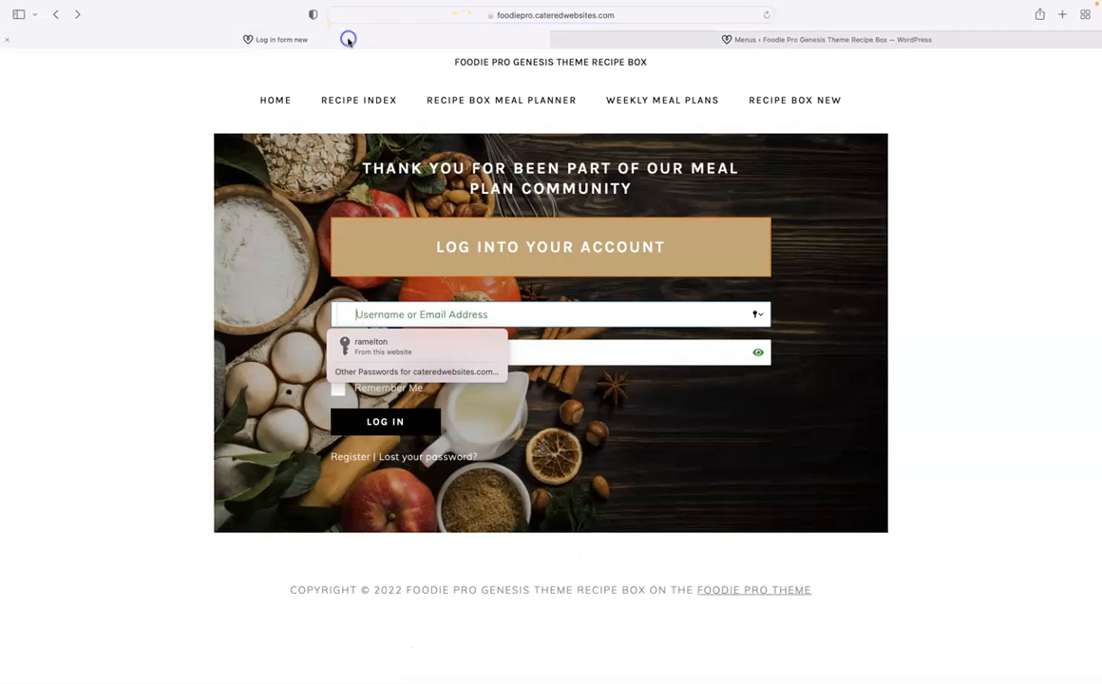
click(504, 64)
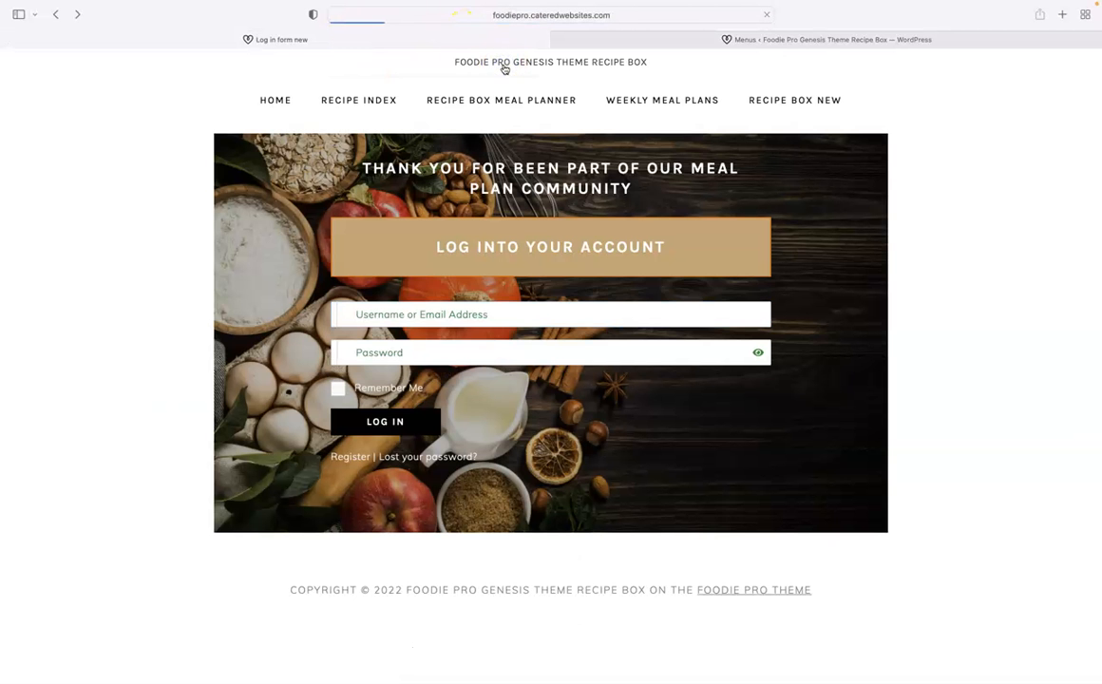
mouse_move(741, 111)
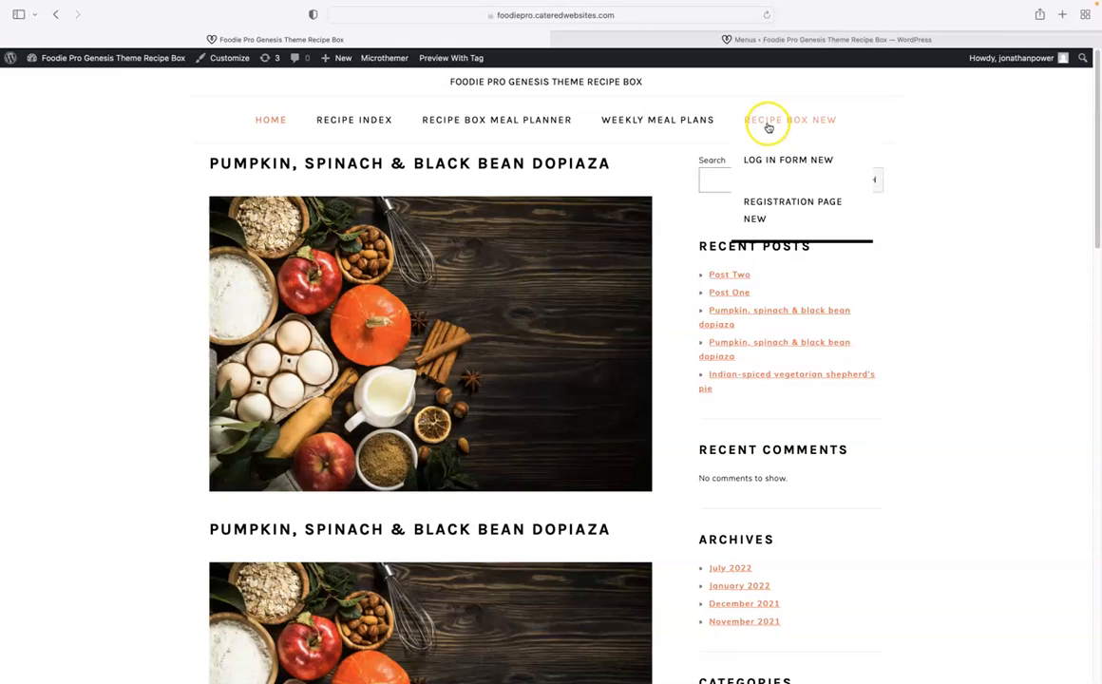
click(769, 159)
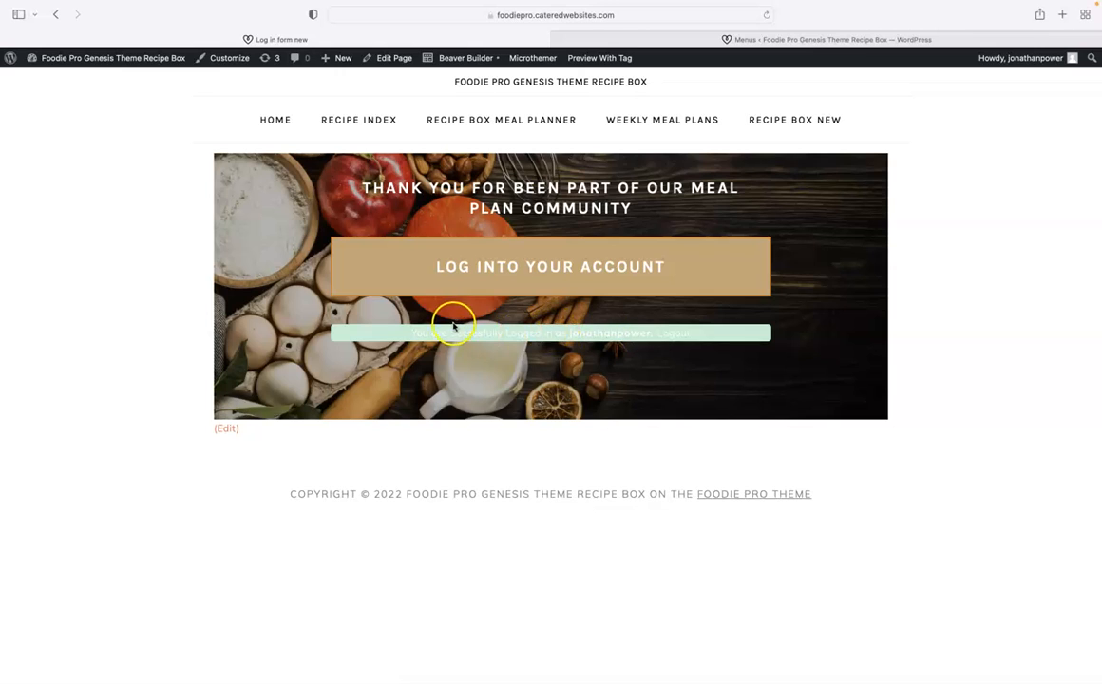
drag(449, 332, 541, 333)
mouse_move(801, 130)
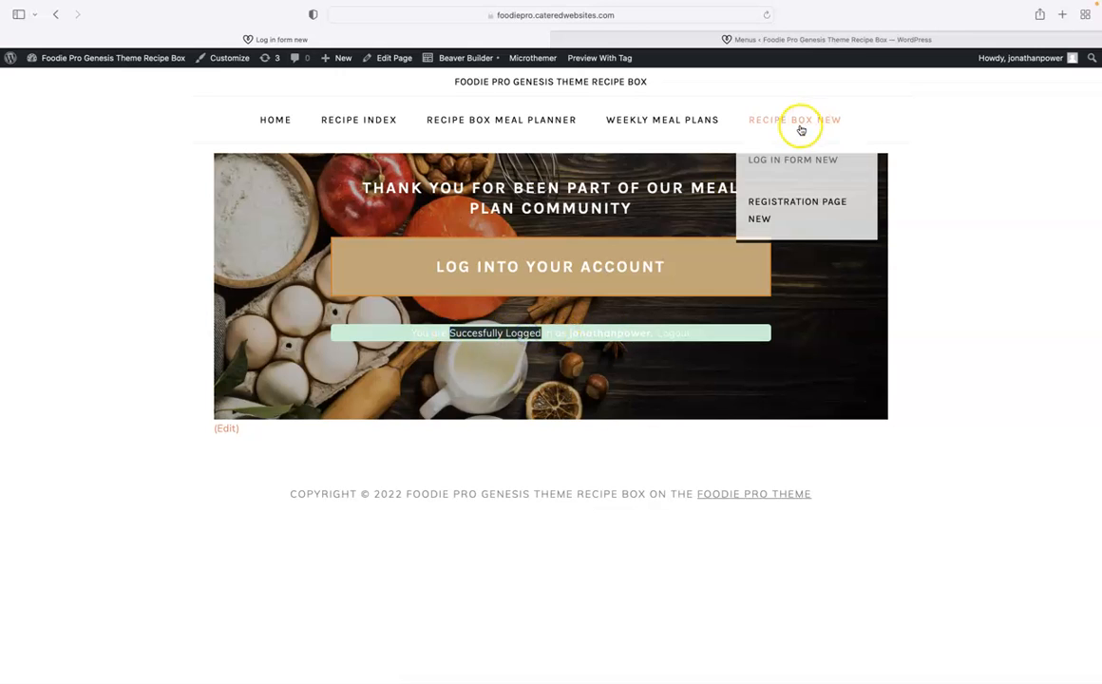
click(760, 219)
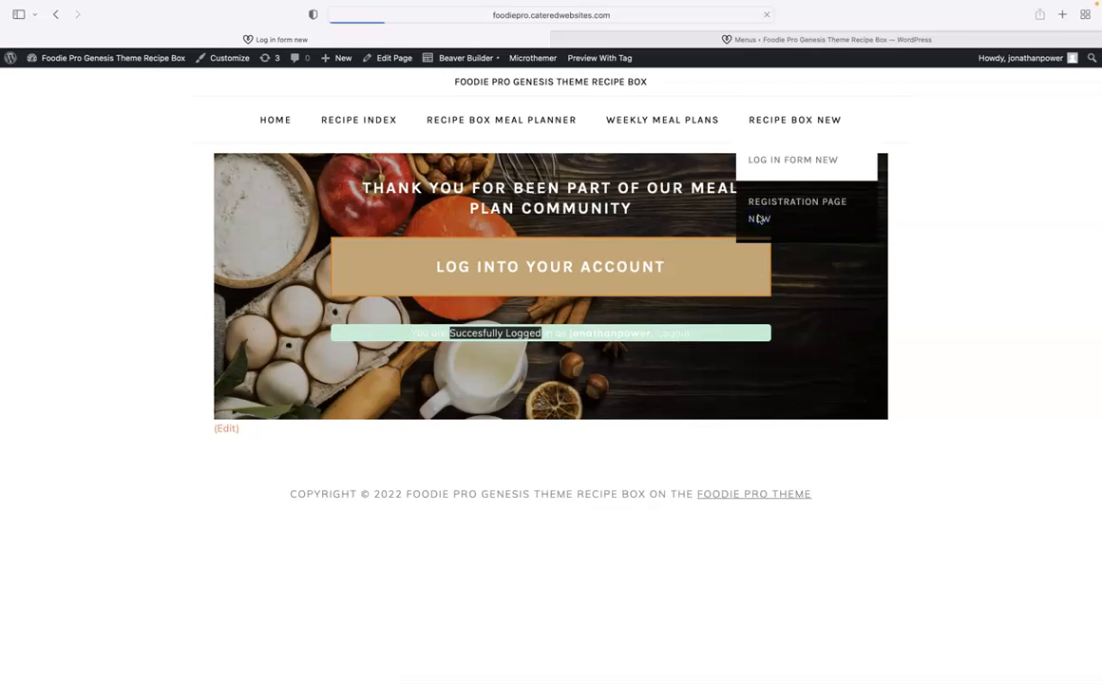
scroll(975, 255, down, 2)
scroll(972, 256, up, 2)
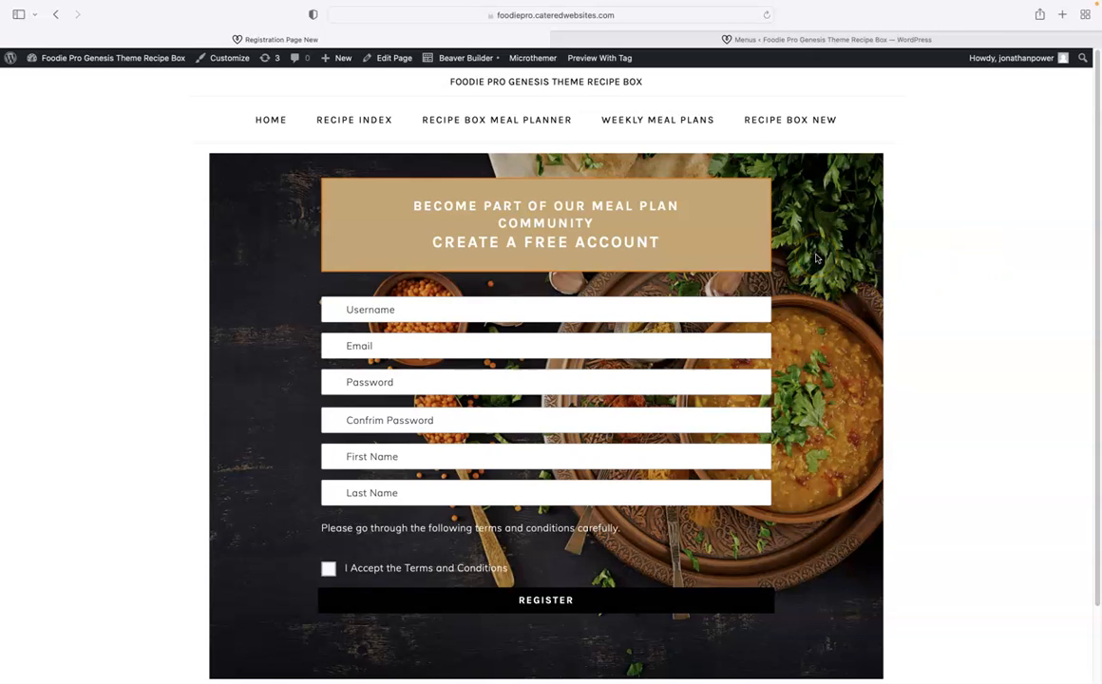
- Return to the site home page and log out via the Howdy menu
click(272, 120)
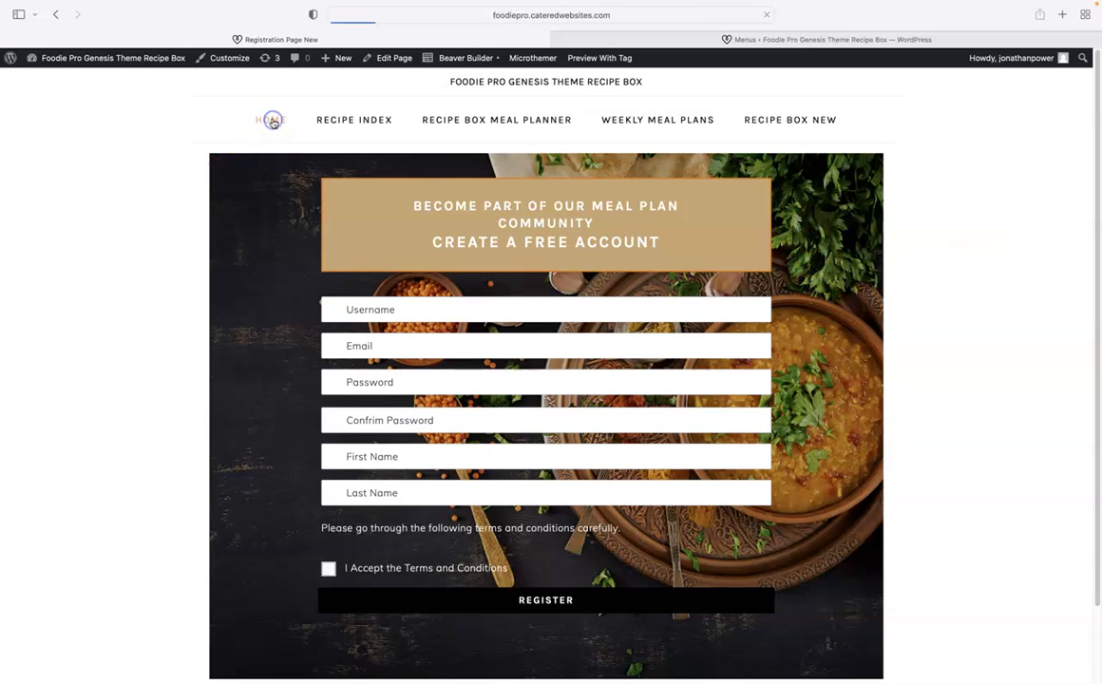
scroll(114, 201, down, 2)
scroll(112, 202, up, 2)
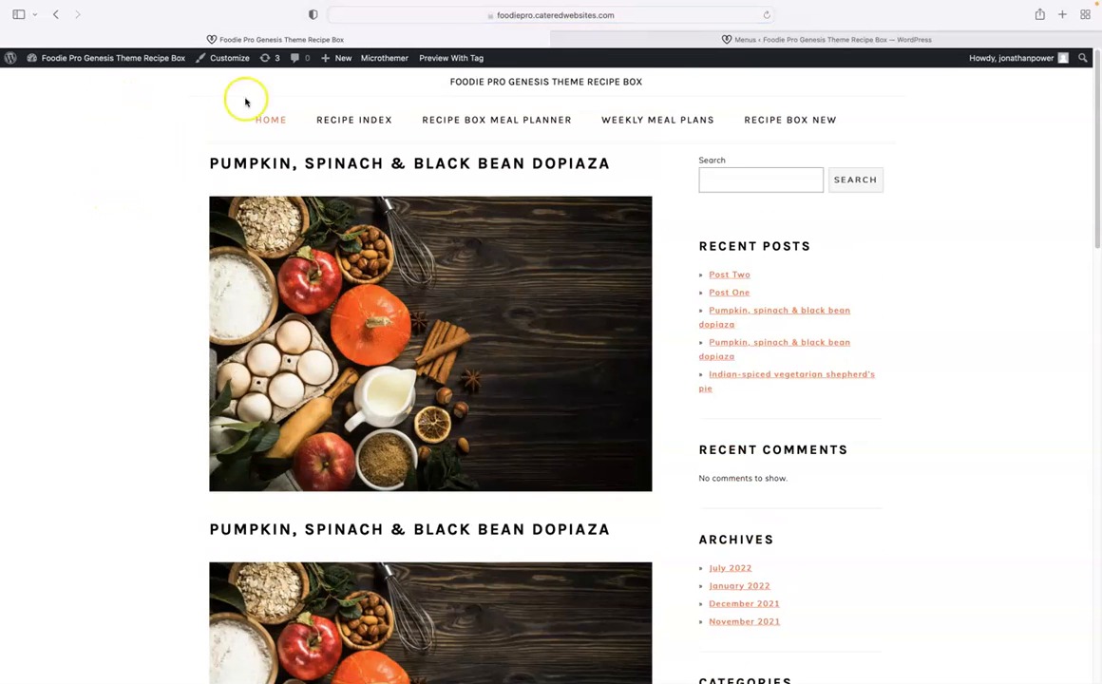
mouse_move(999, 66)
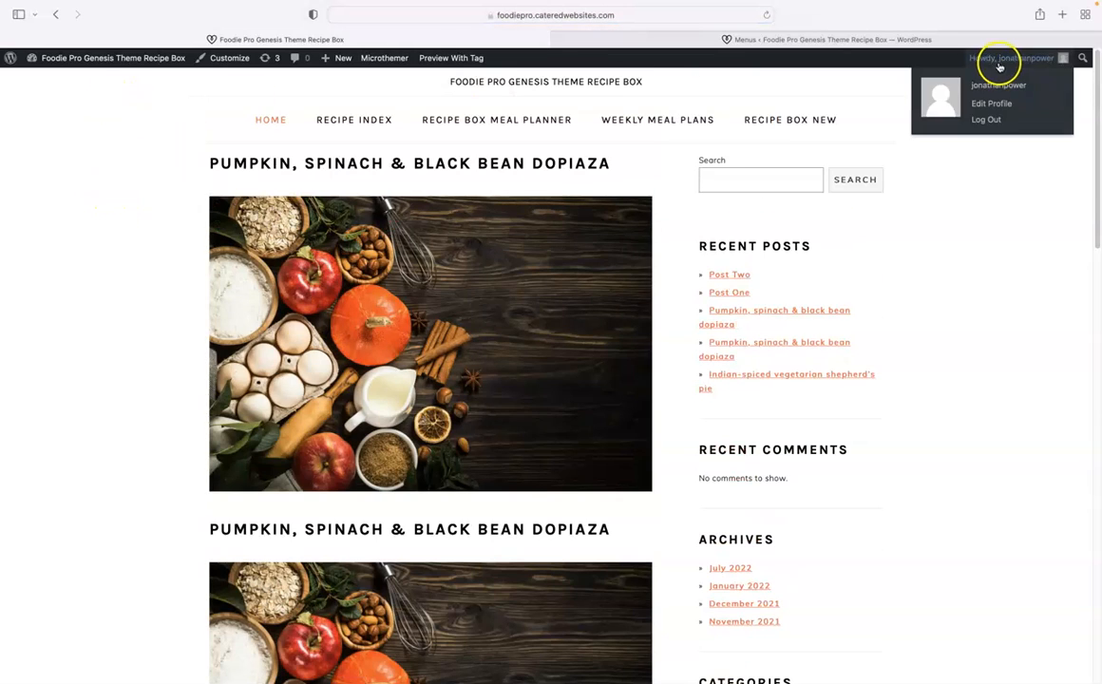
click(984, 121)
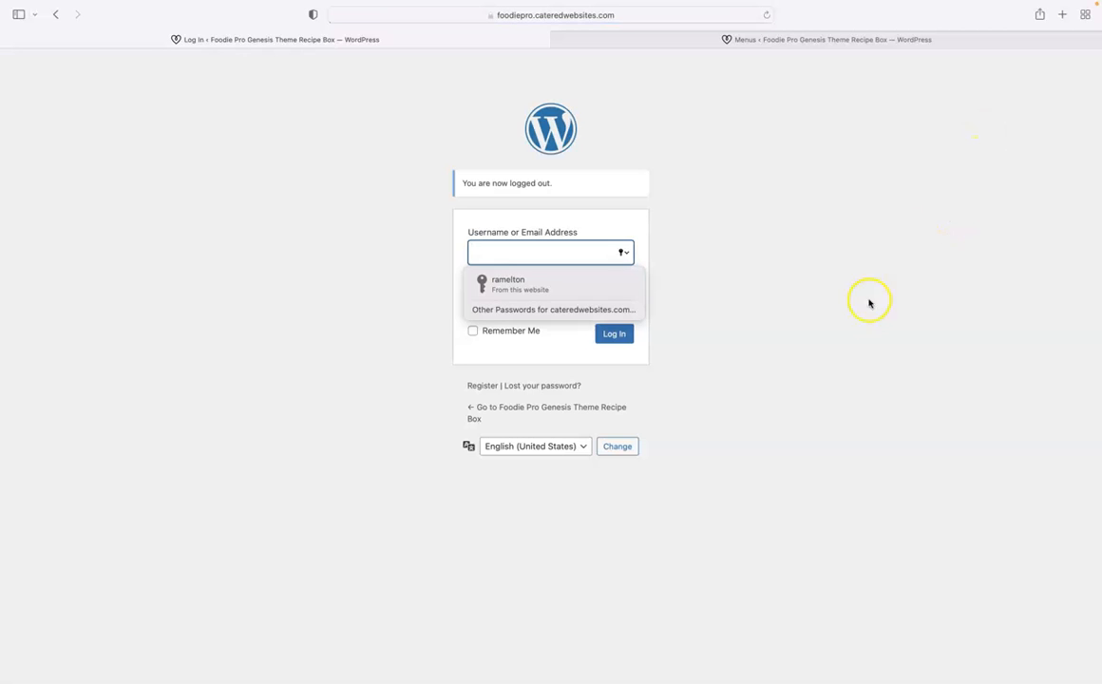
- Close the extra Menus tab and reach Registration Page New through the site menu
click(869, 304)
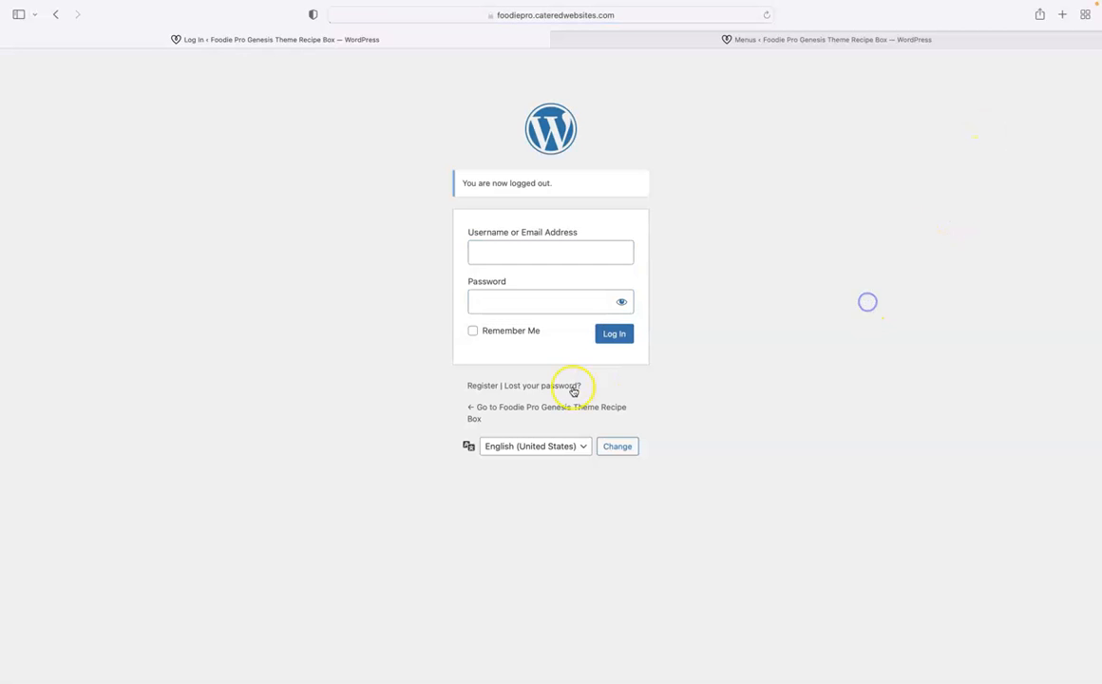
click(559, 39)
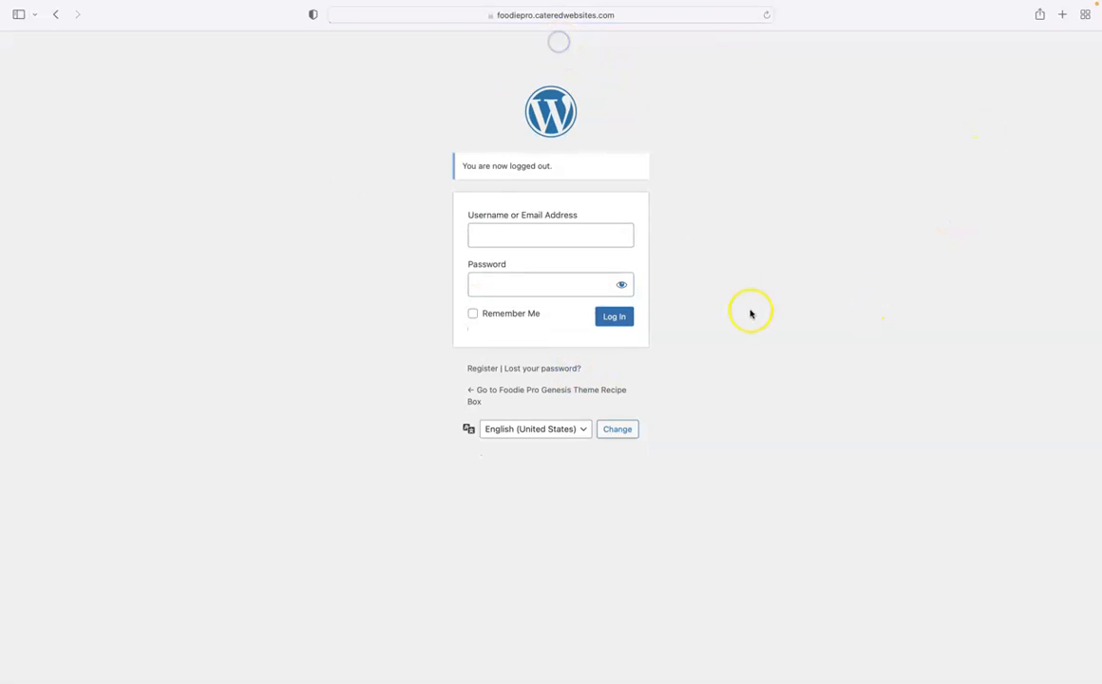
click(526, 396)
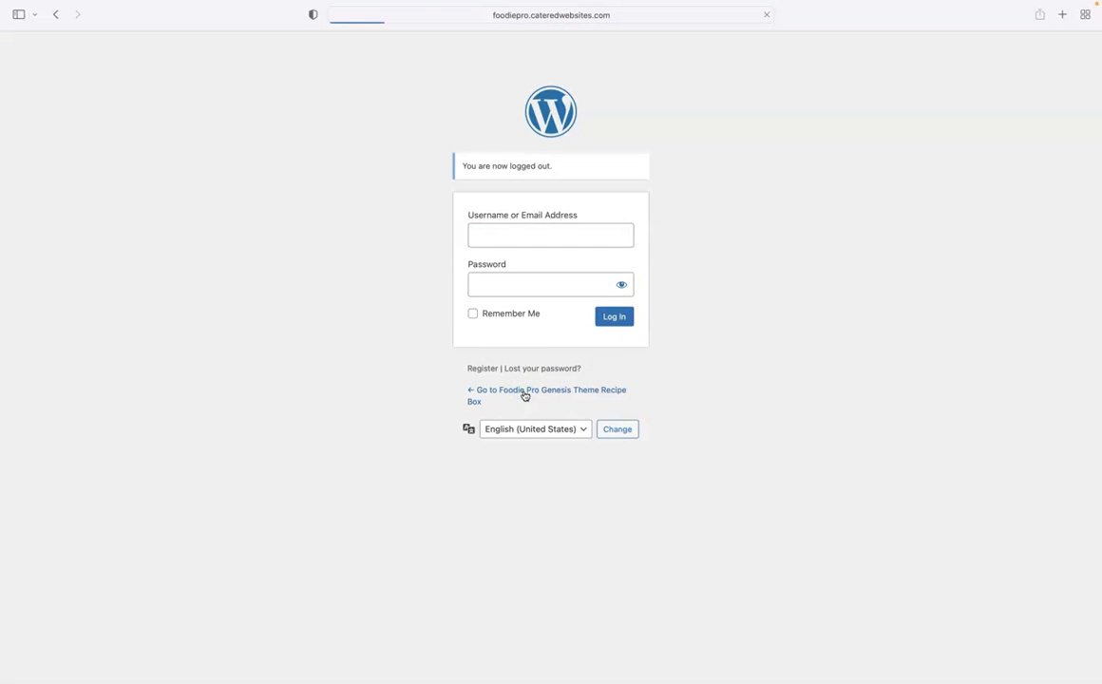
mouse_move(789, 87)
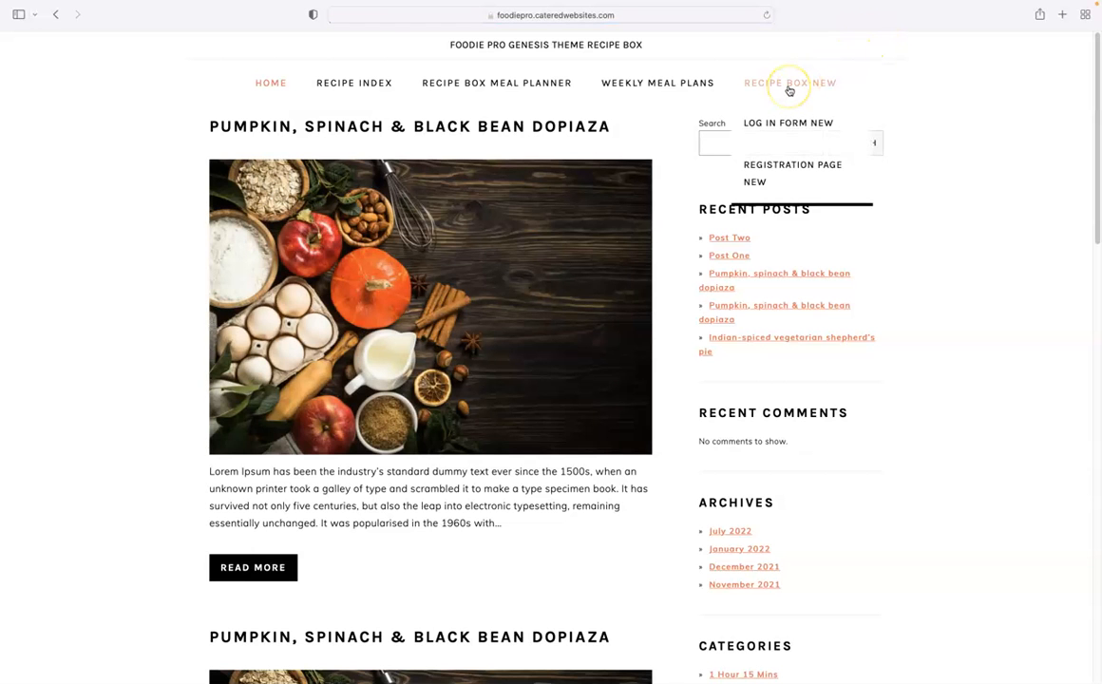
click(775, 122)
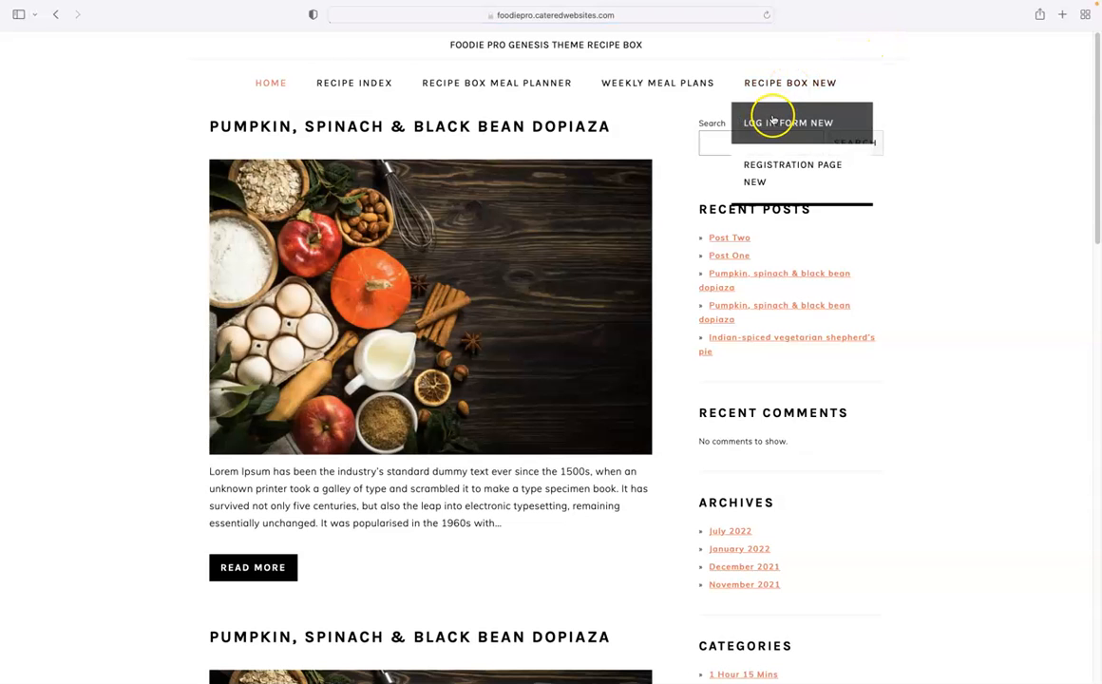
click(767, 169)
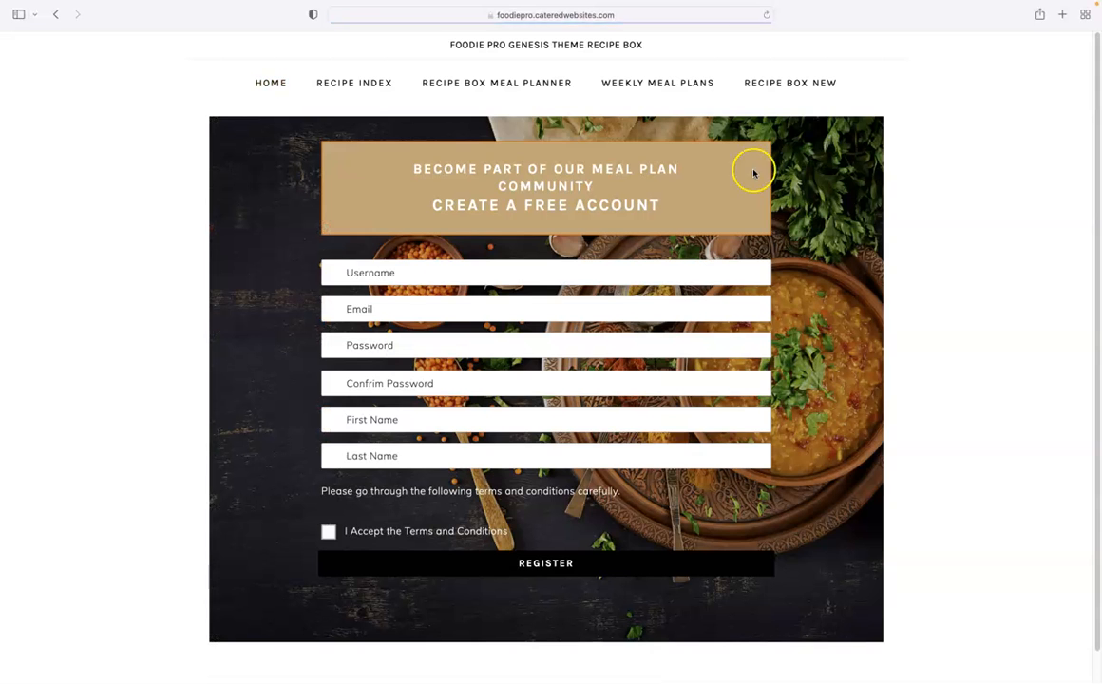
- Enter a username and a password with confirmation, declining the browser's suggested password
click(395, 272)
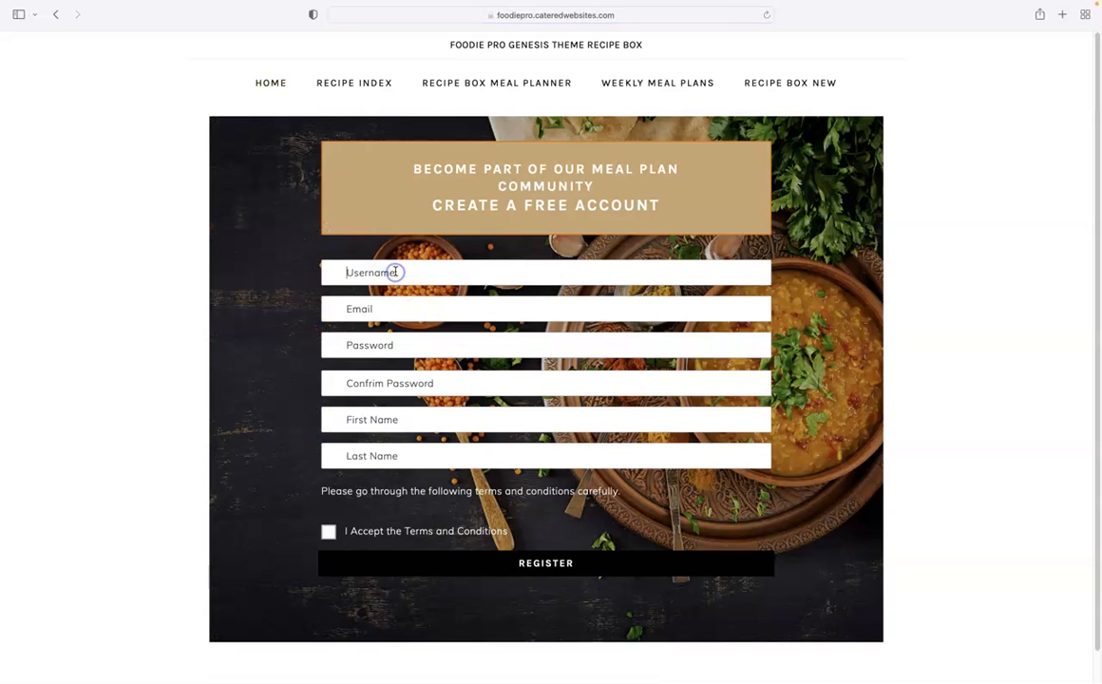
drag(395, 271, 333, 275)
text(two)
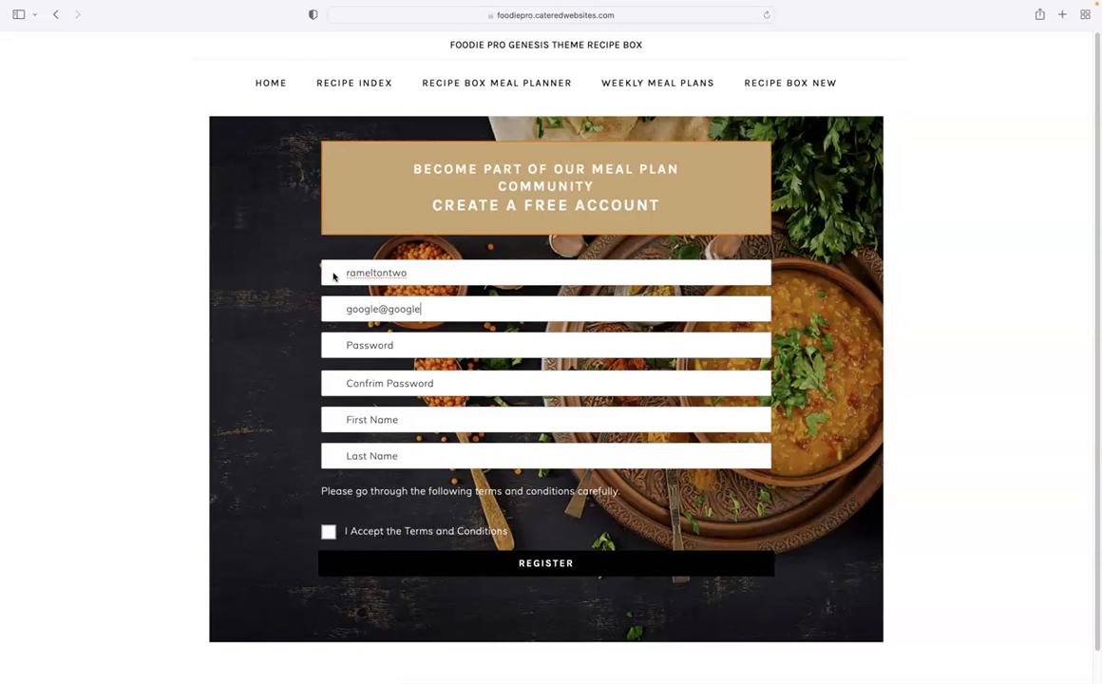
key(Tab)
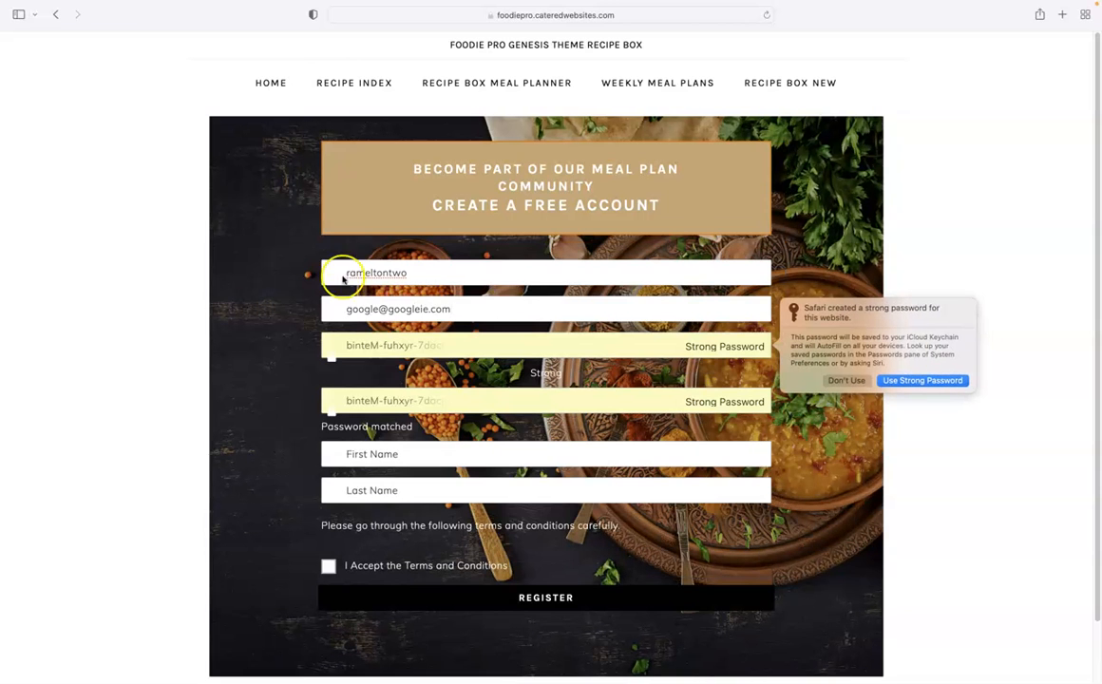
click(847, 381)
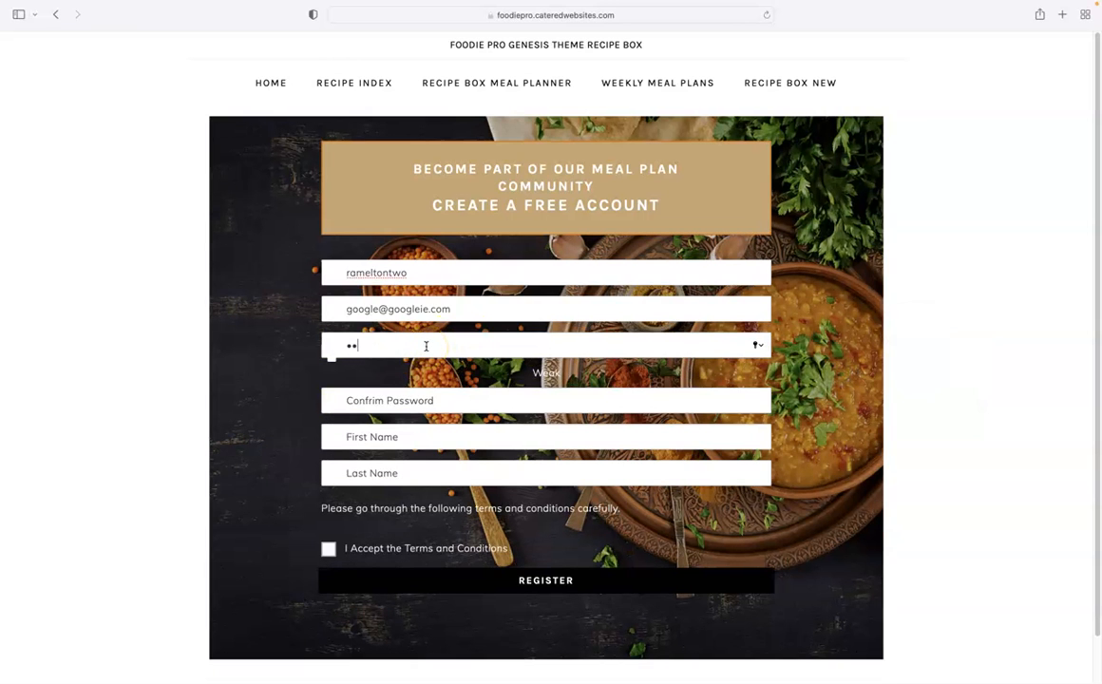
text(1)
key(Tab)
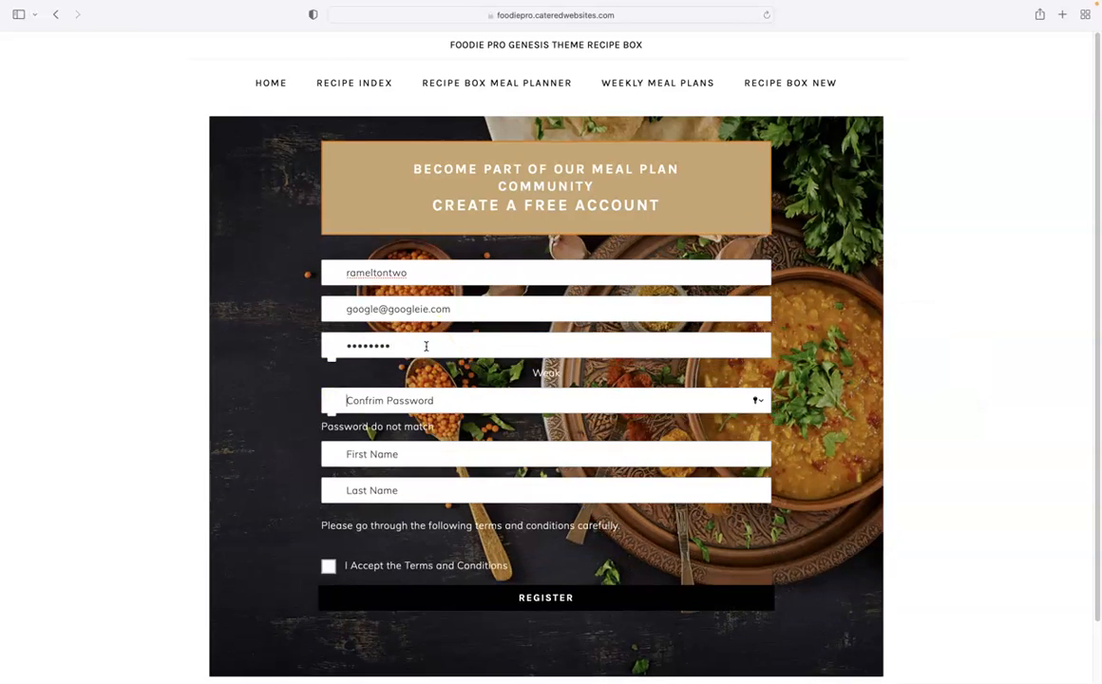
text(••••••••)
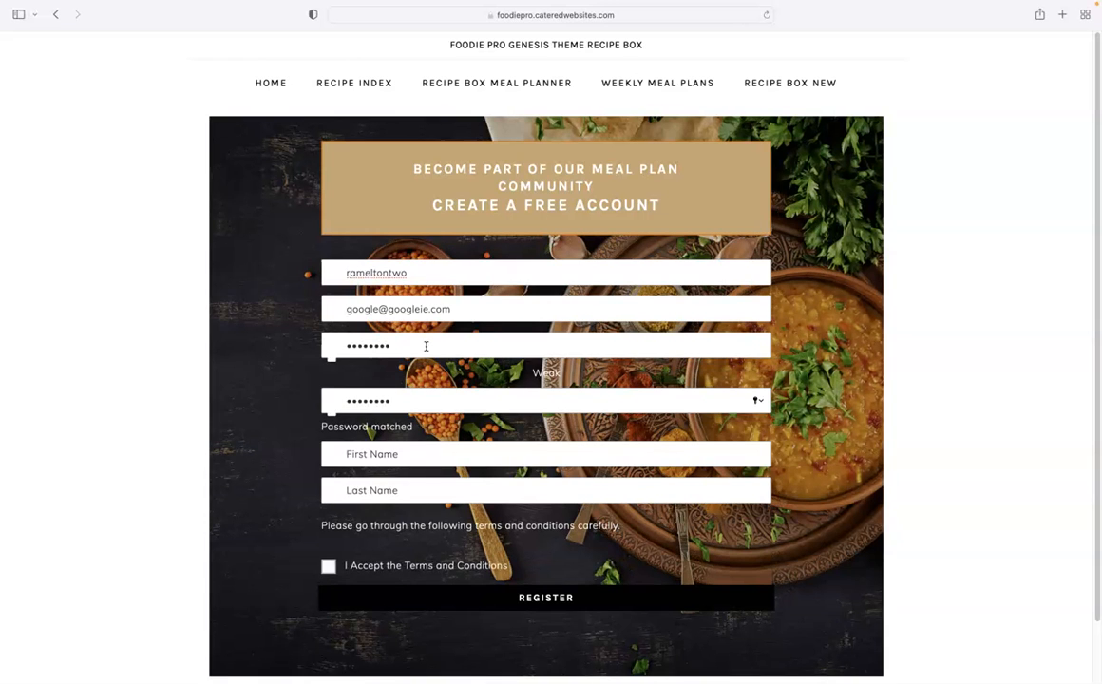
- Fill in the first and last name, accept the terms, and submit the registration
click(393, 456)
key(Tab)
text(Po)
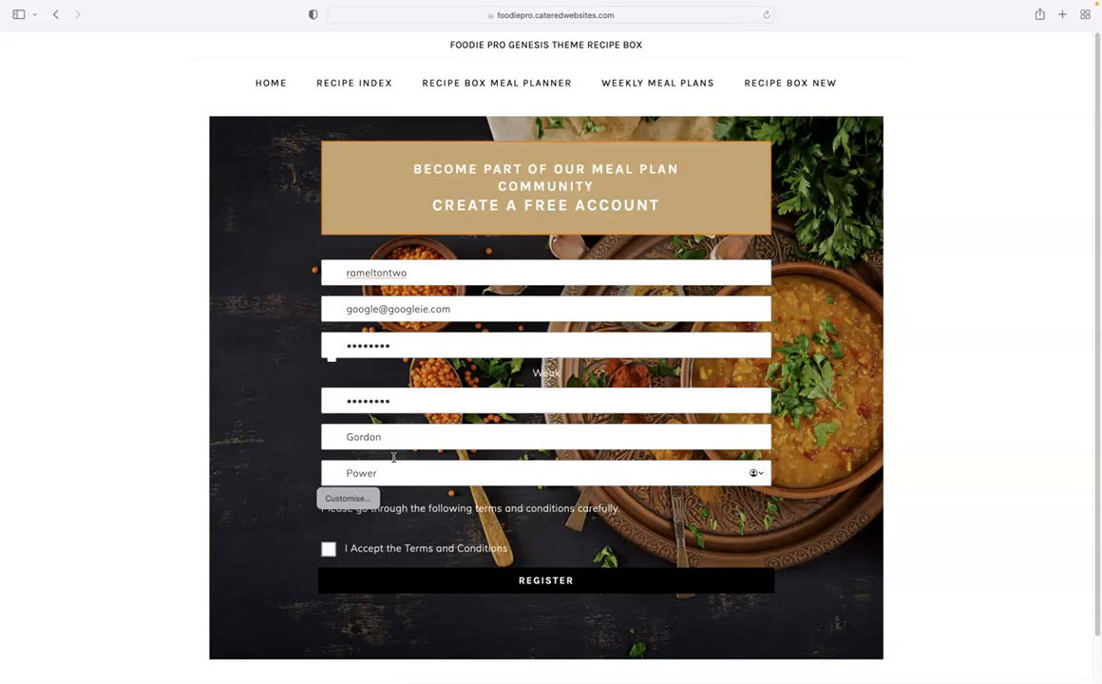
click(327, 550)
click(538, 581)
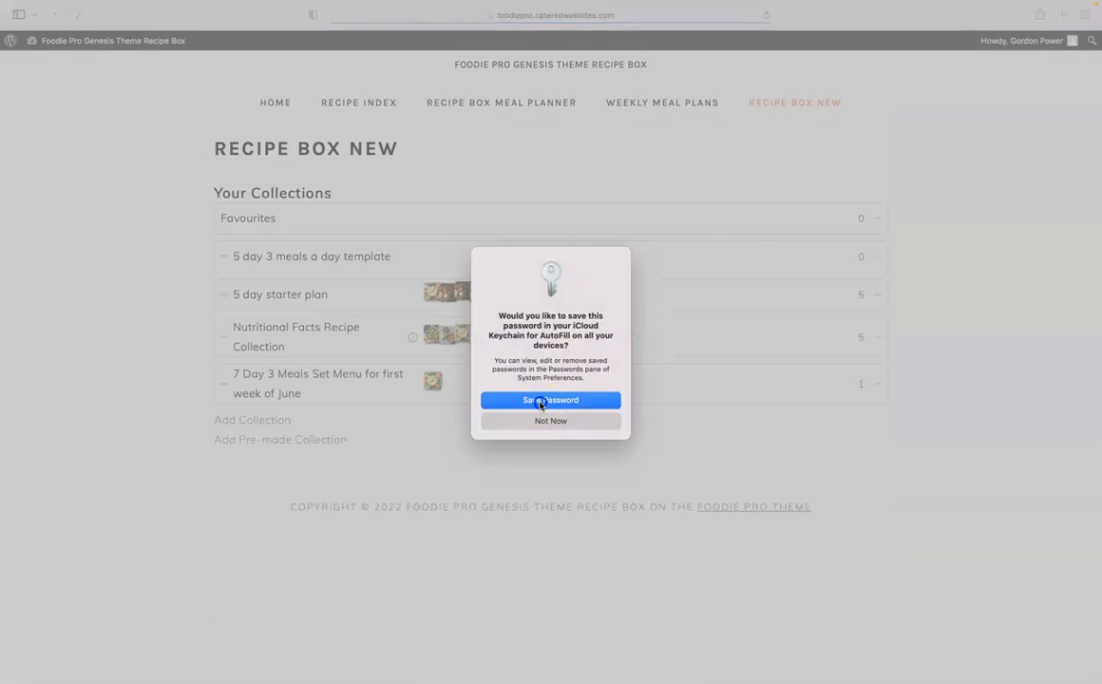
- Save the new account's password in the browser, then dismiss the Add Collection template list
click(541, 400)
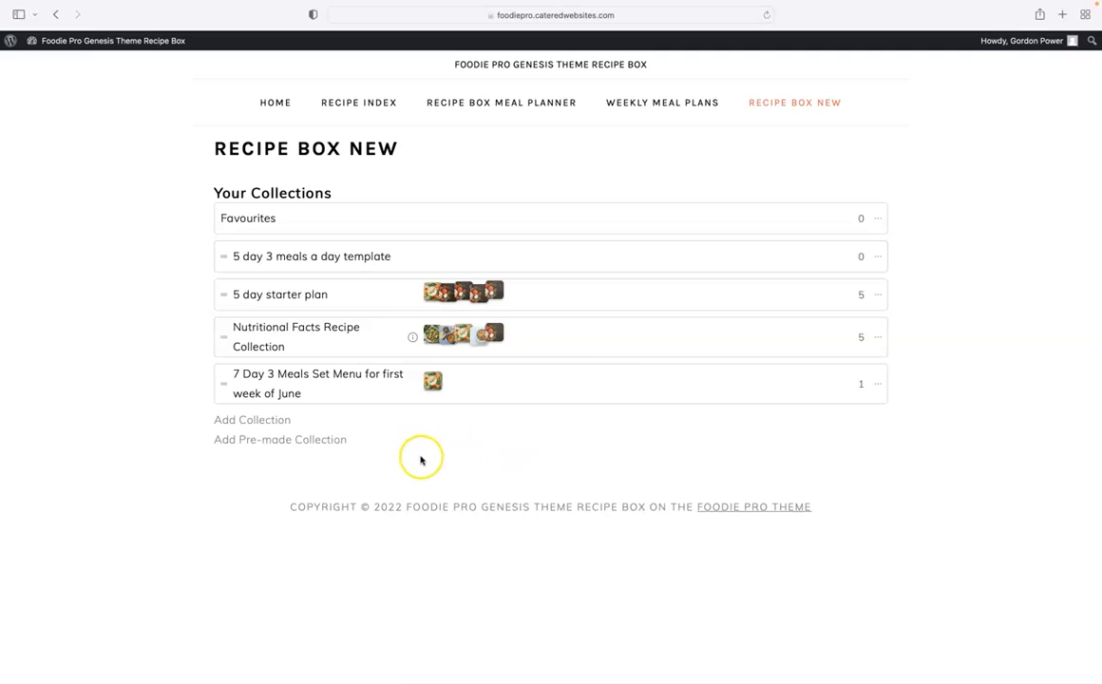
click(259, 421)
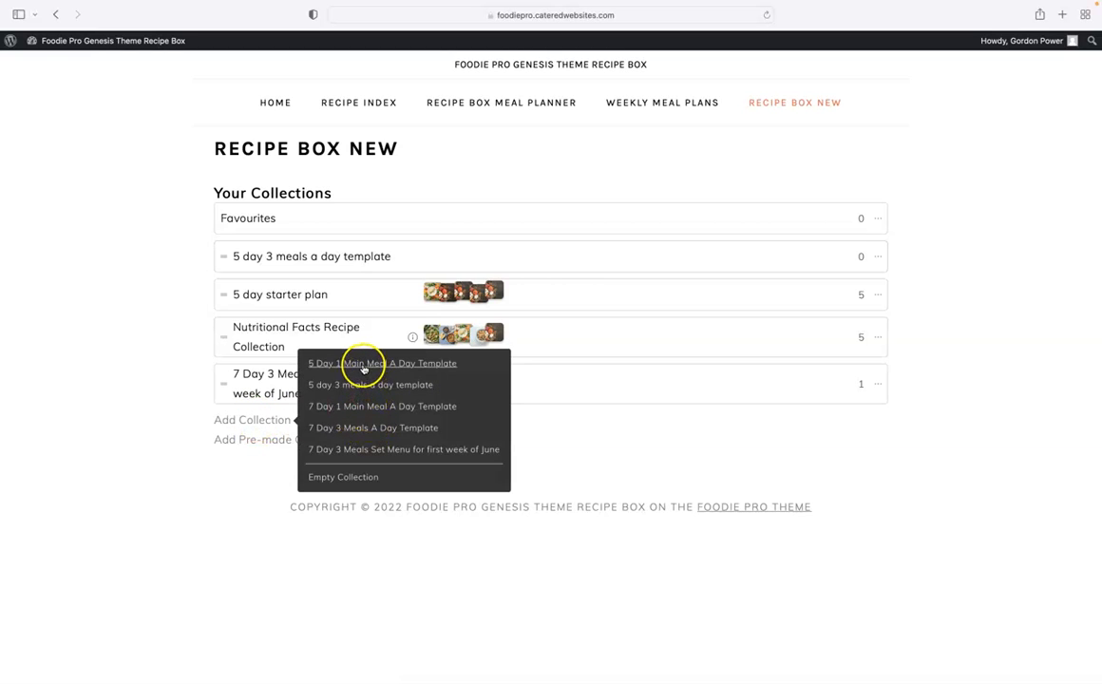
click(148, 352)
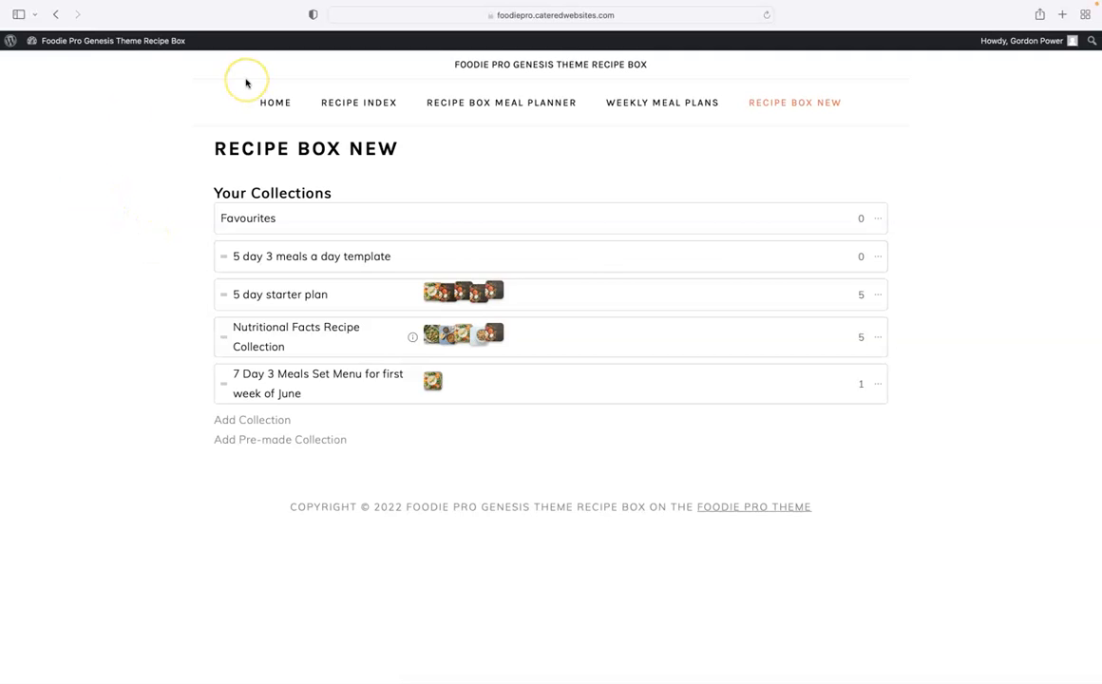
mouse_move(57, 44)
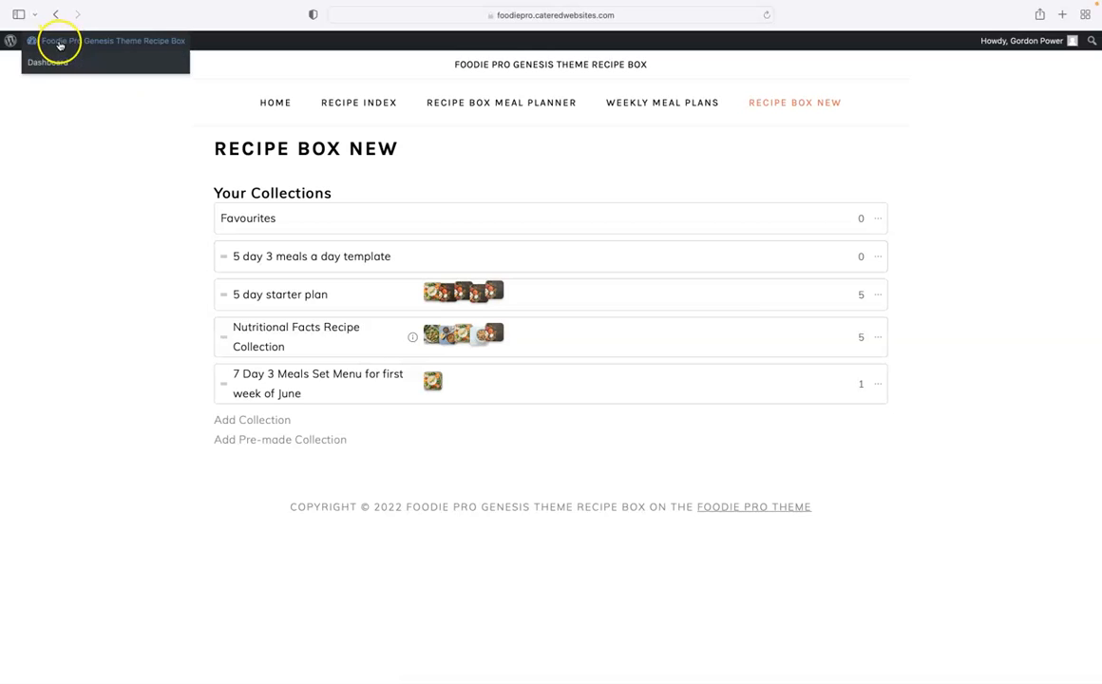
click(52, 64)
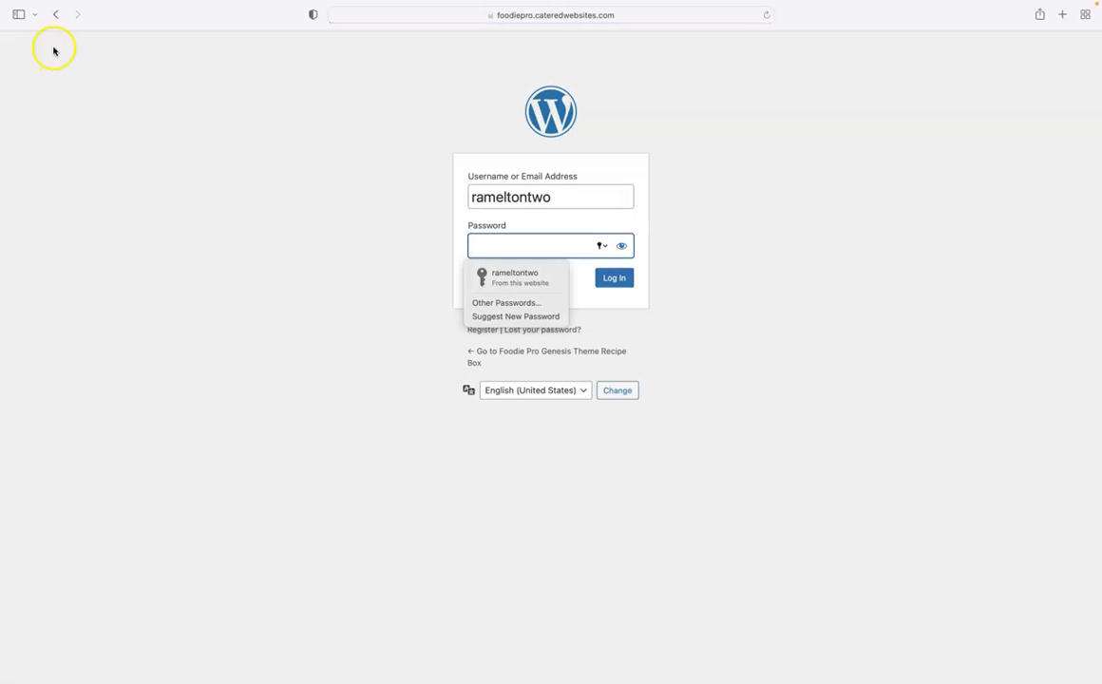
click(57, 18)
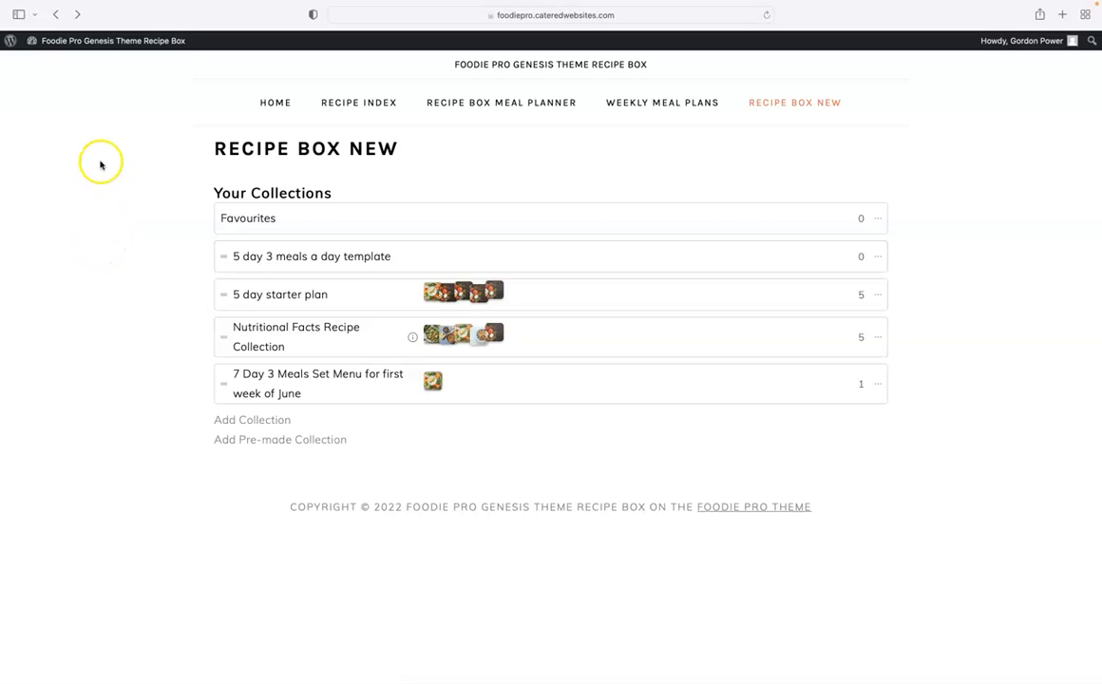
mouse_move(773, 111)
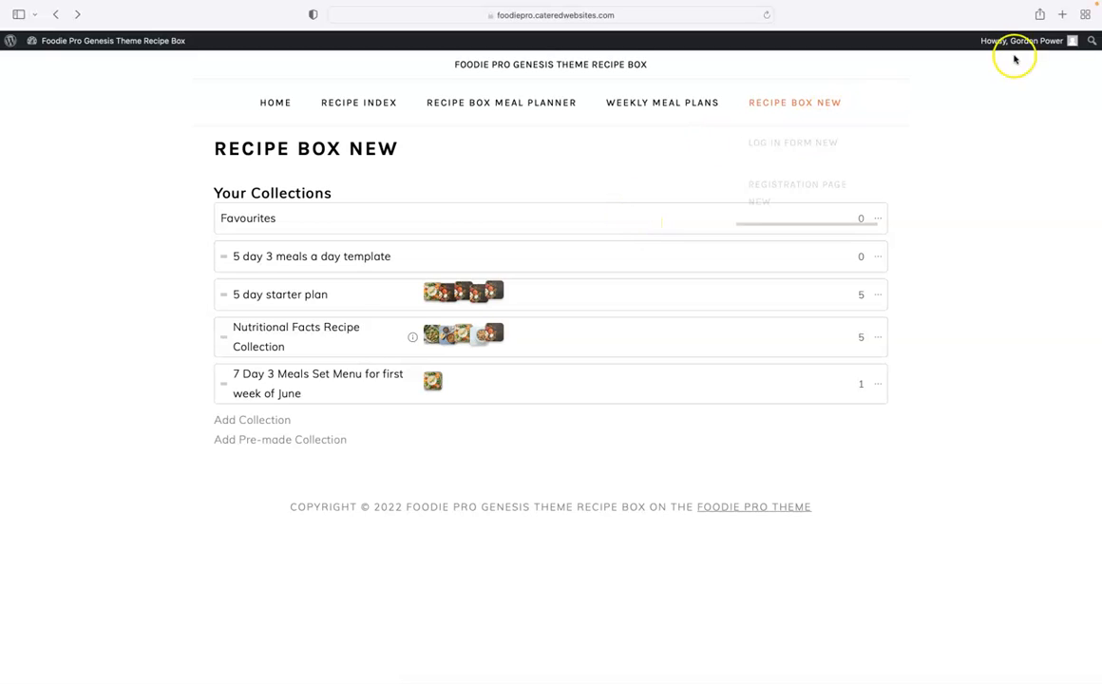
mouse_move(999, 44)
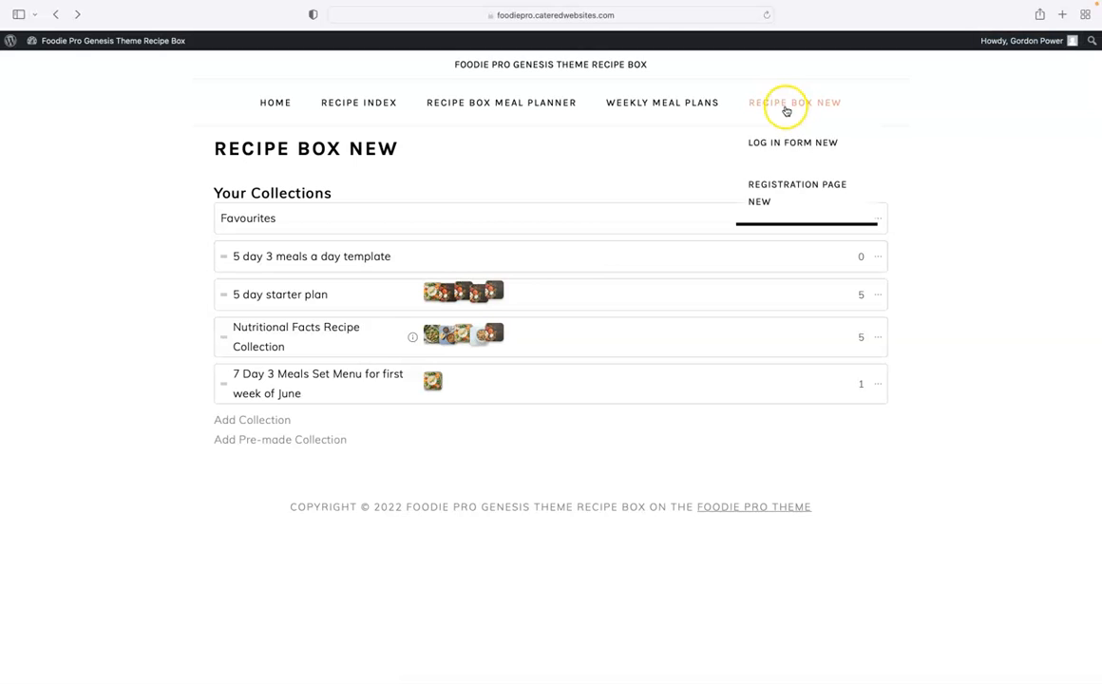
- Visit Log In Form New, go back, then confirm logging out and return to the Foodie Pro home page
click(786, 145)
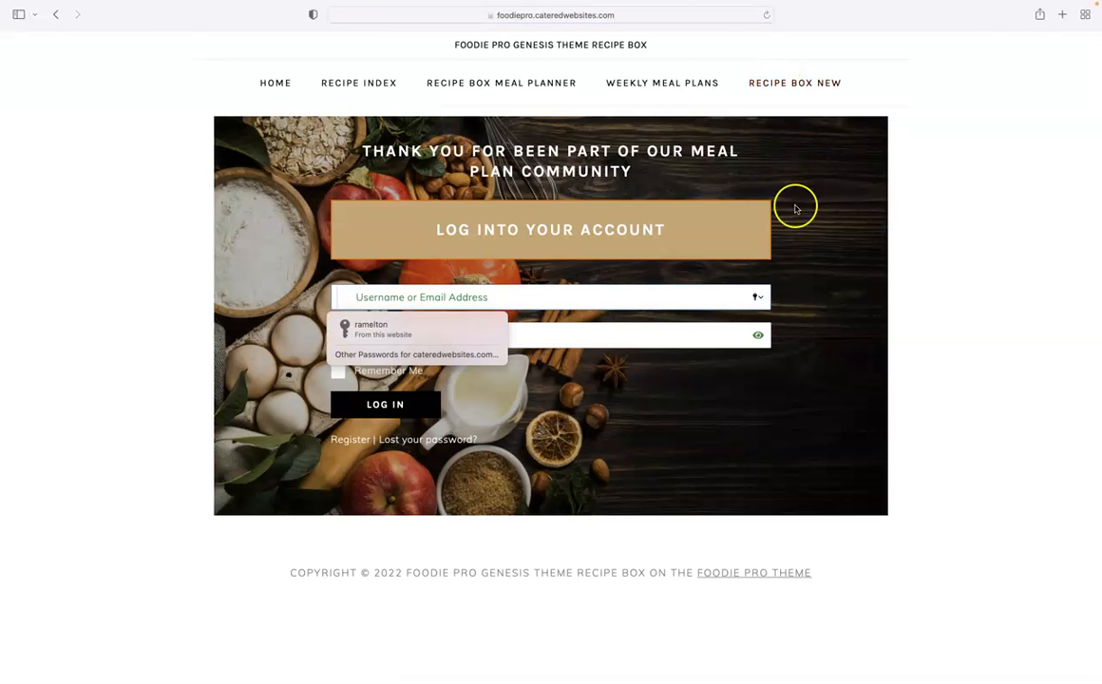
click(654, 385)
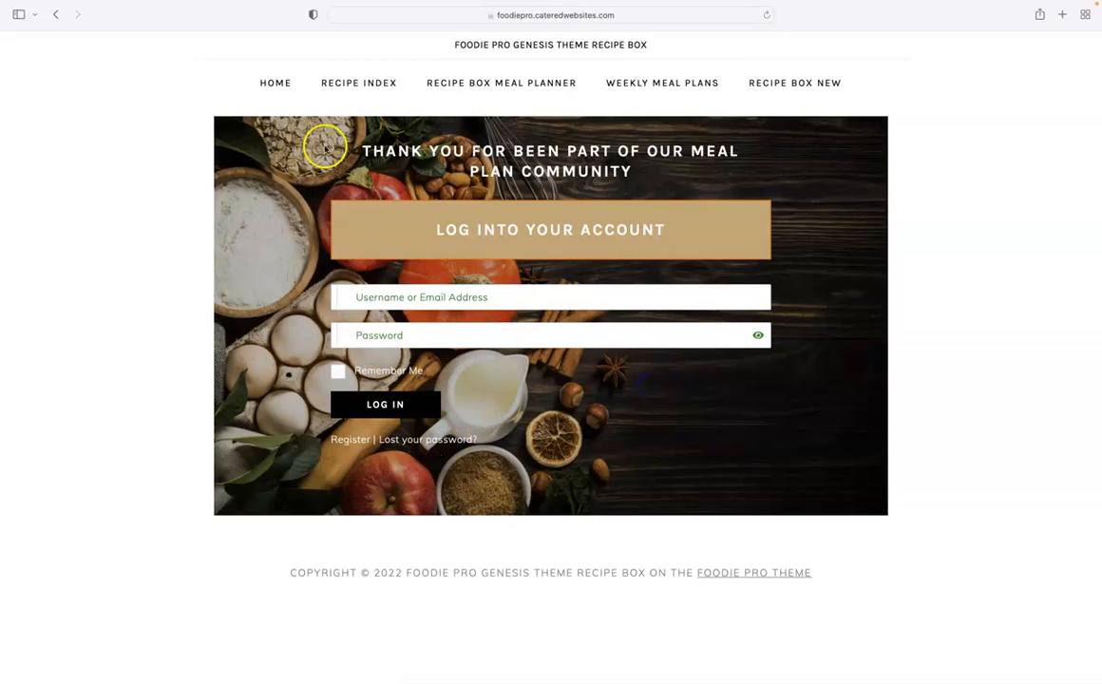
click(766, 15)
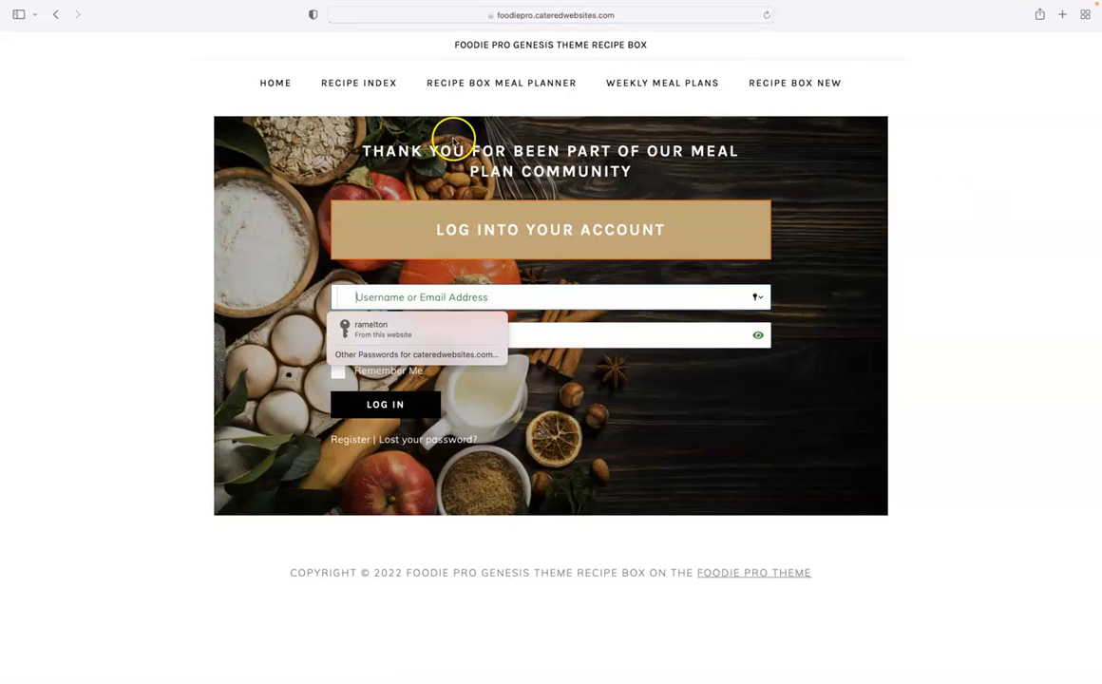
click(58, 16)
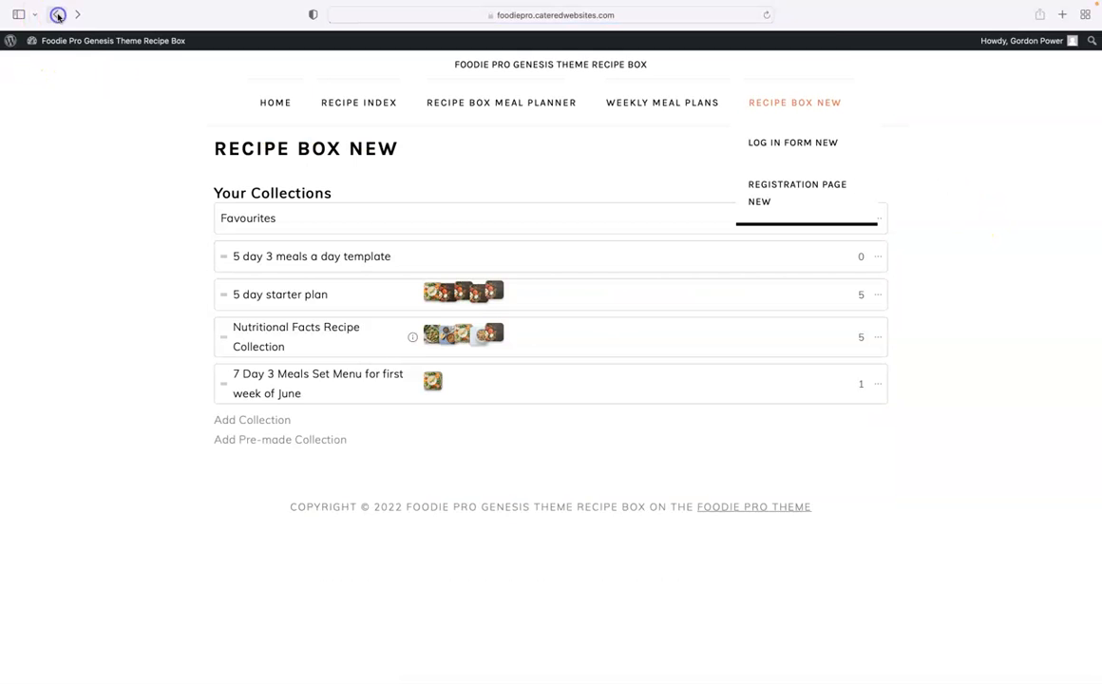
mouse_move(1009, 43)
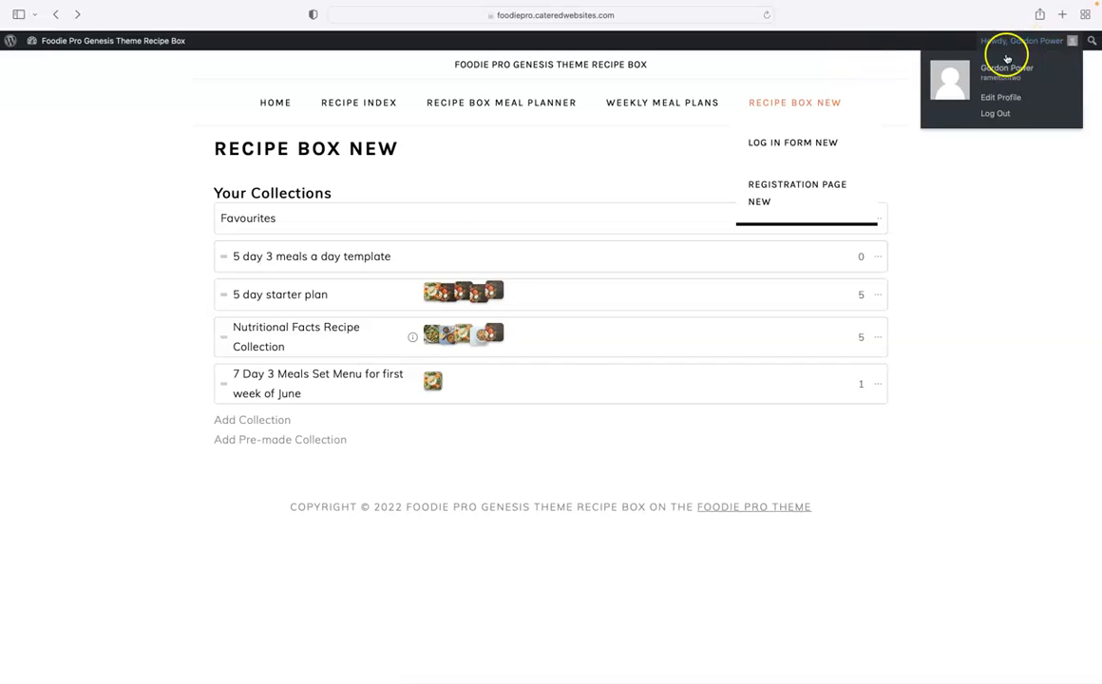
click(992, 113)
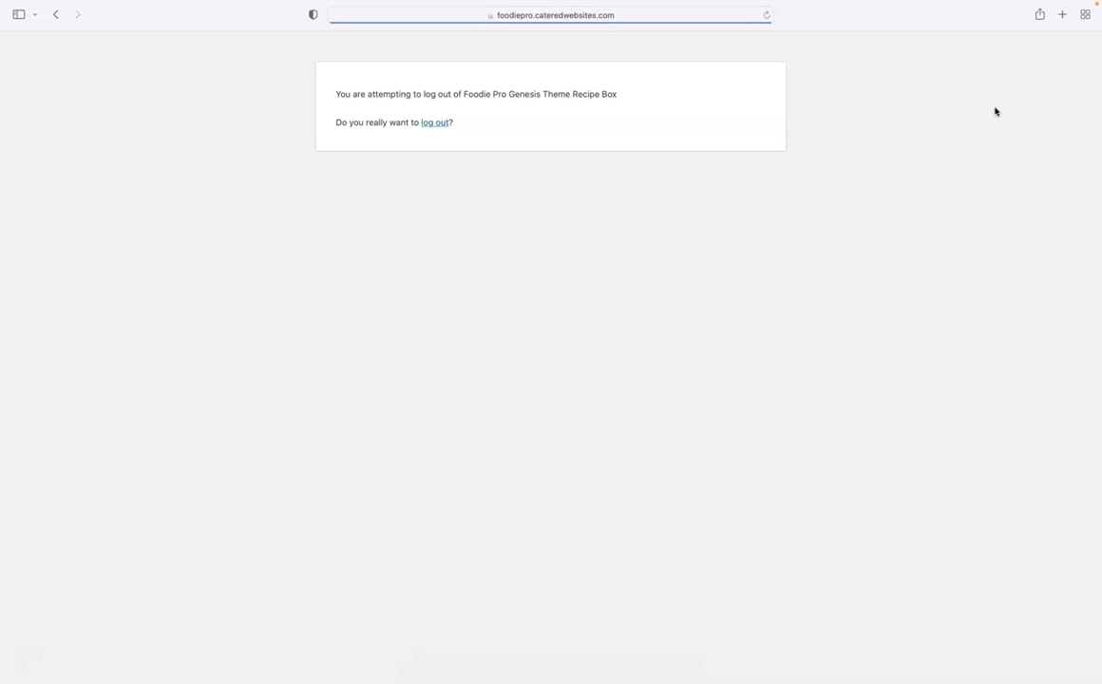
click(430, 124)
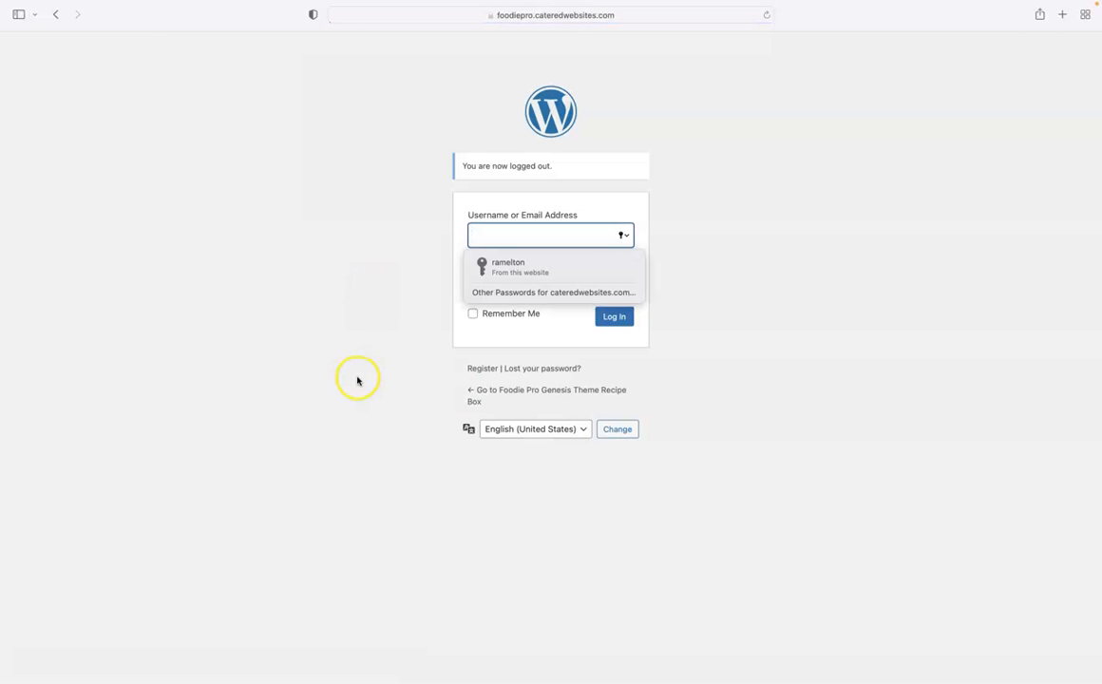
click(536, 397)
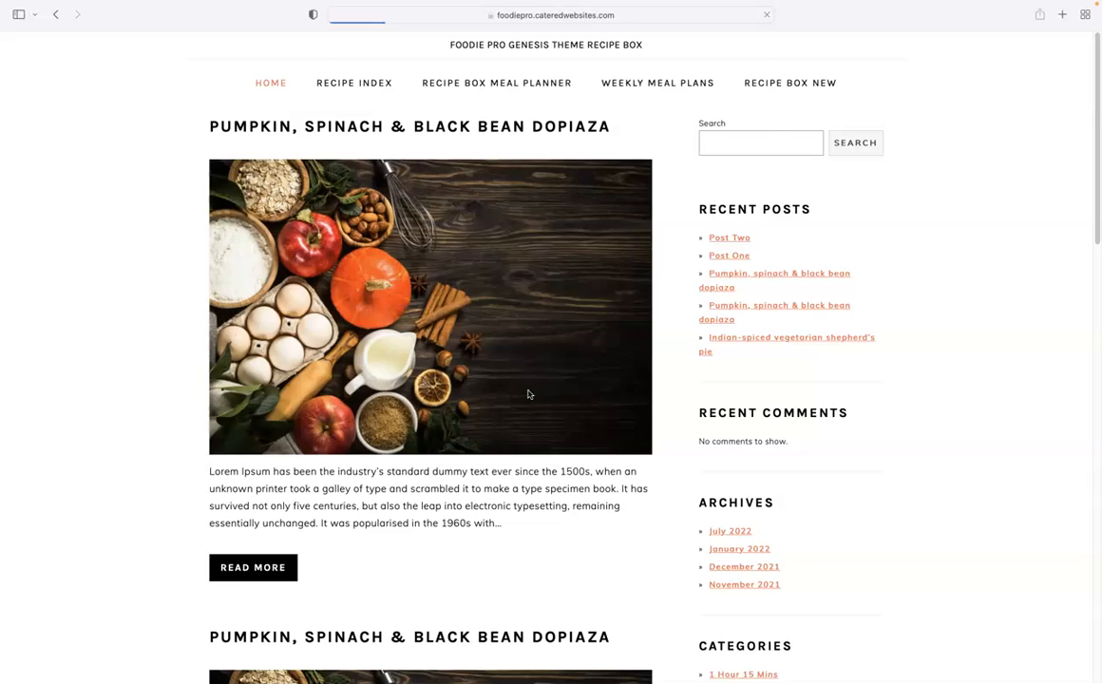
- Sign in on Log In Form New with the member's username and password, dismissing the password warning
mouse_move(776, 86)
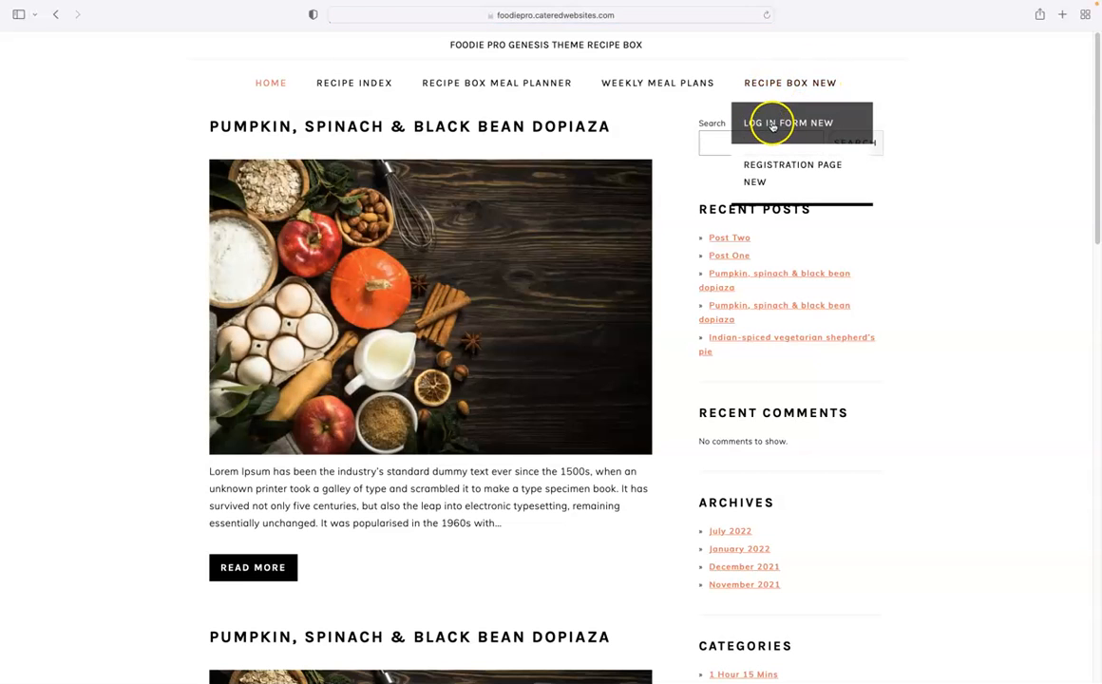
click(778, 126)
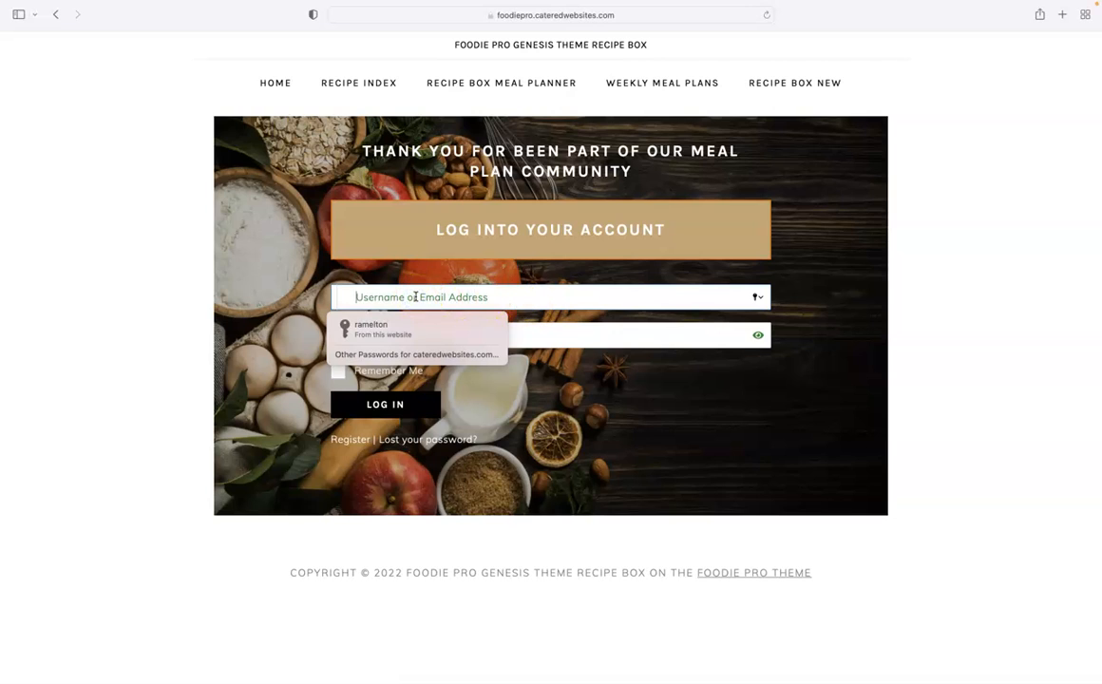
text(ra)
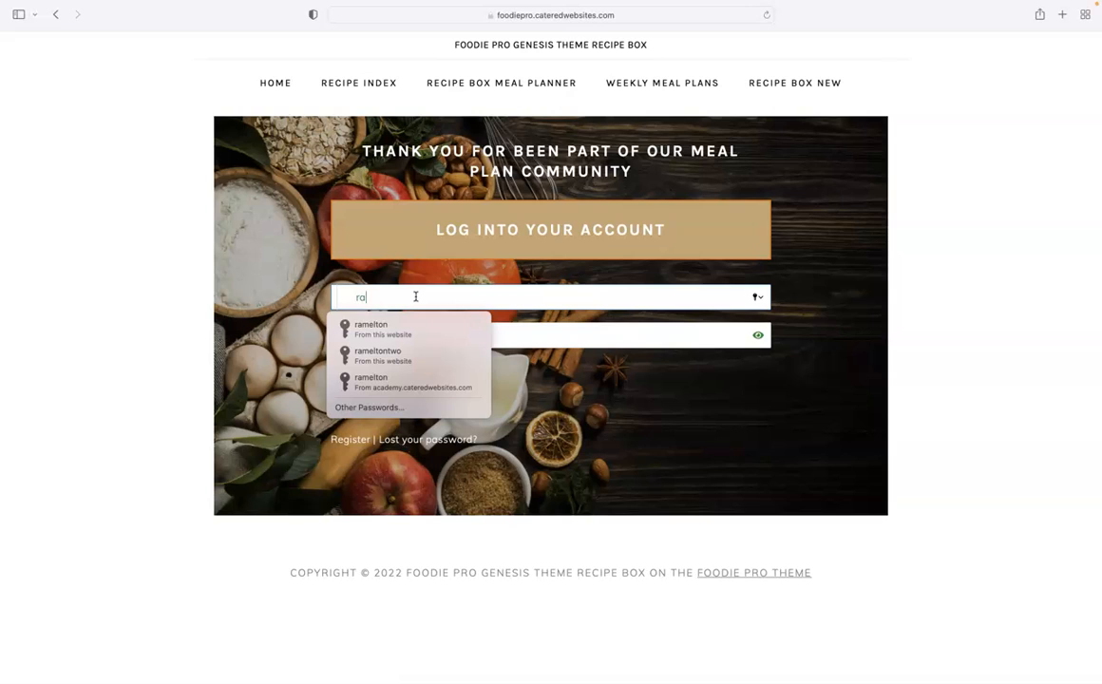
text(meltontwo)
key(Tab)
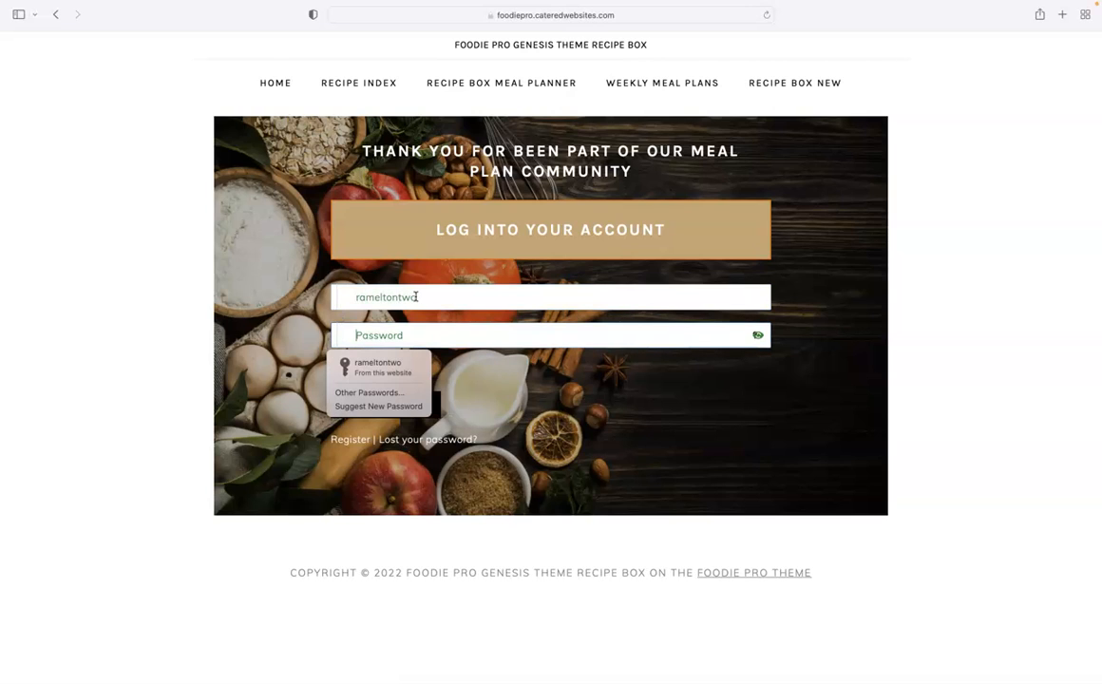
text(r)
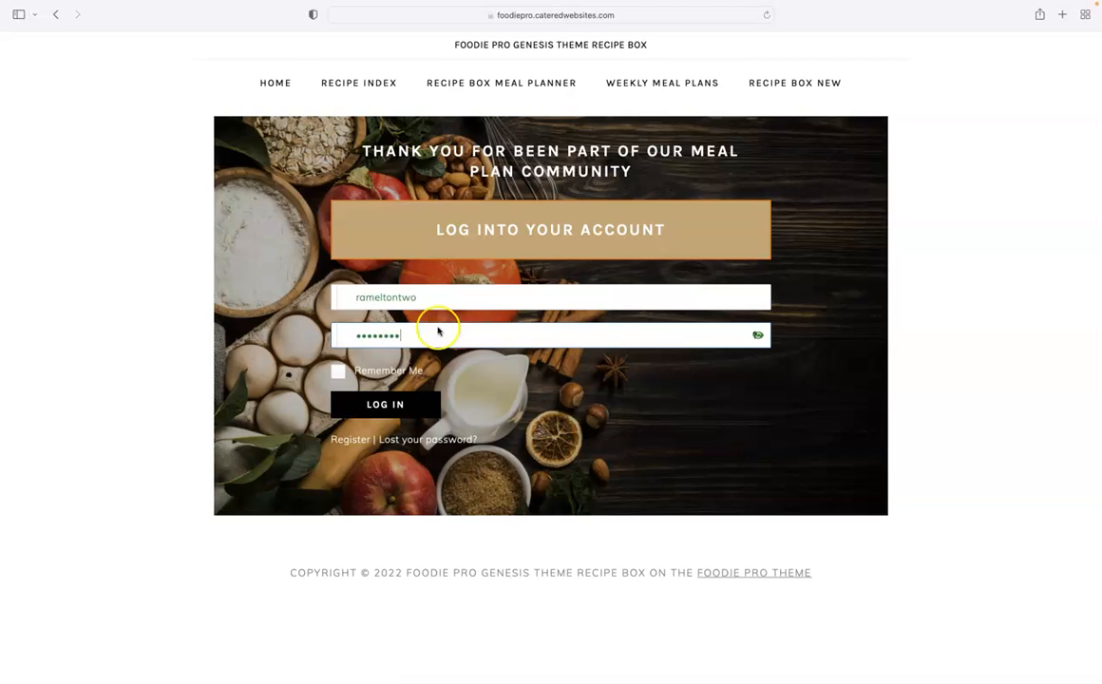
click(385, 407)
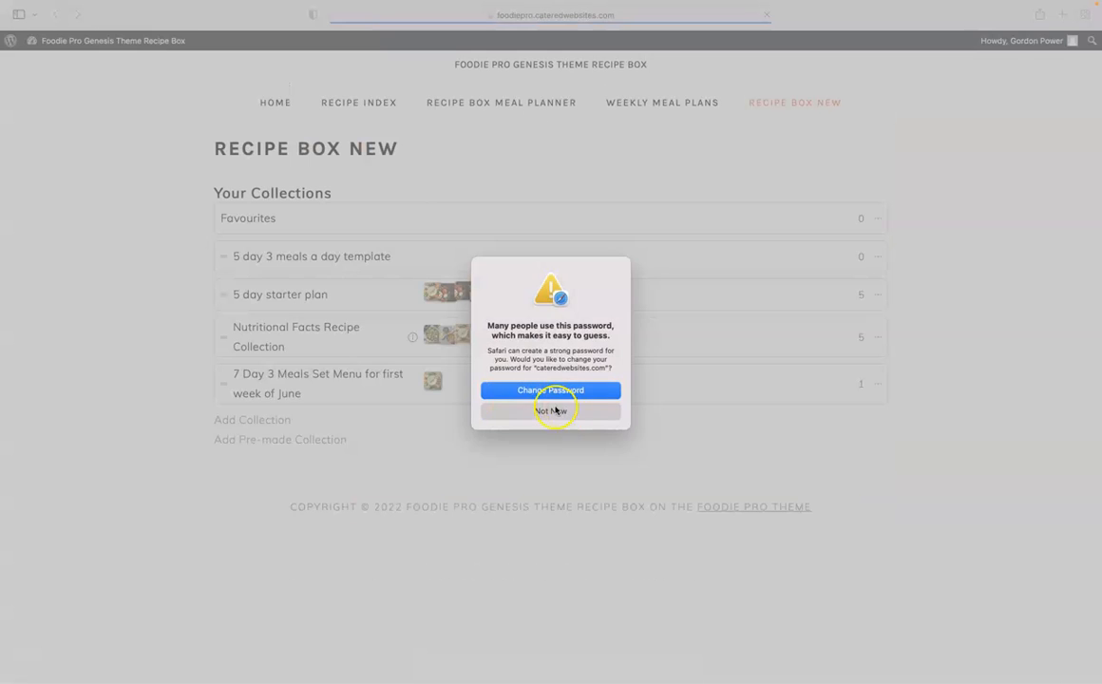
click(552, 411)
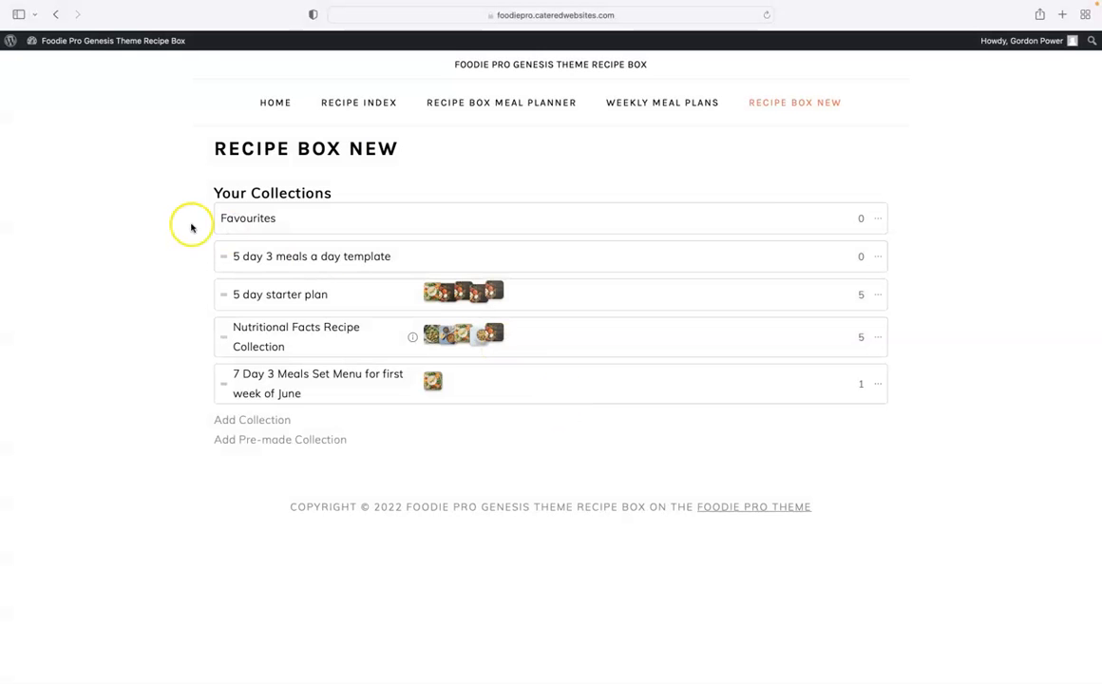